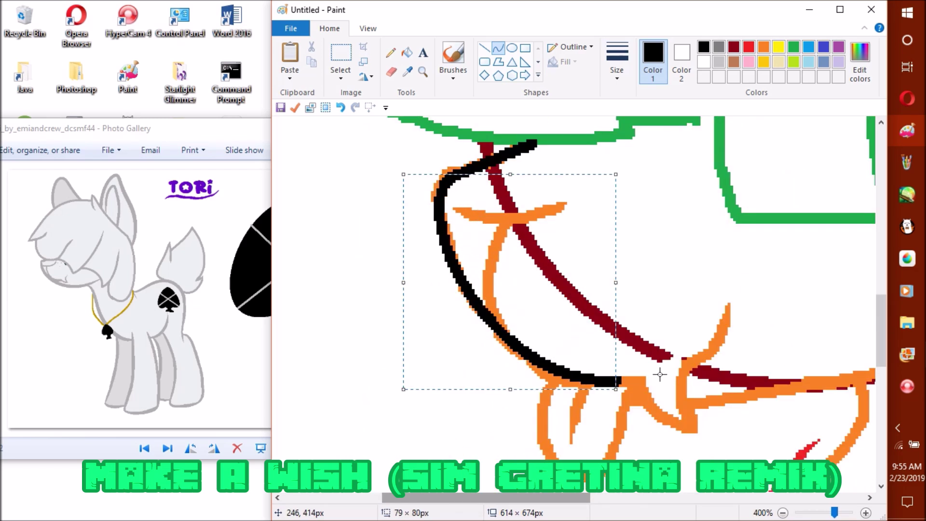
Finish tracing the orange body sketch with black curves bent to follow the strokes
{"action": "left_click_drag", "start_coordinate": [476, 329], "coordinate": [555, 159]}
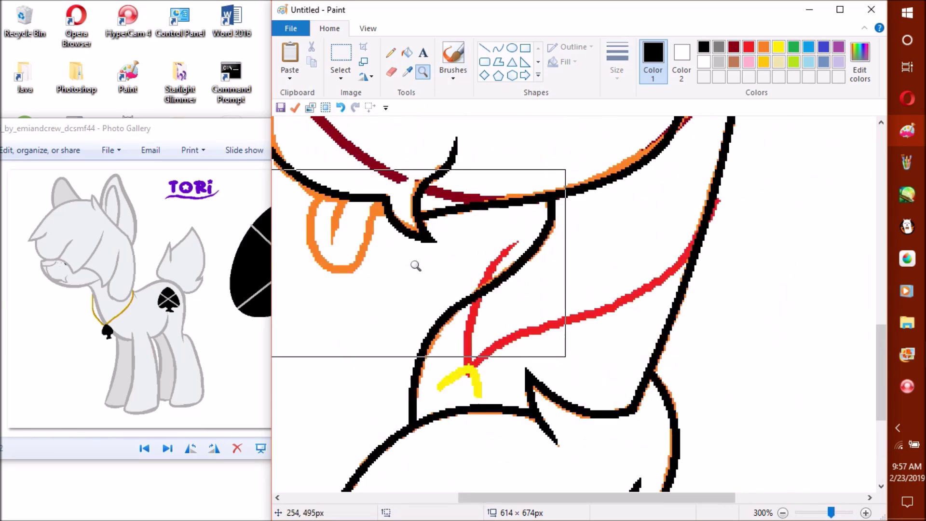
{"action": "left_click_drag", "start_coordinate": [398, 200], "coordinate": [611, 203]}
{"action": "left_click_drag", "start_coordinate": [504, 226], "coordinate": [522, 264]}
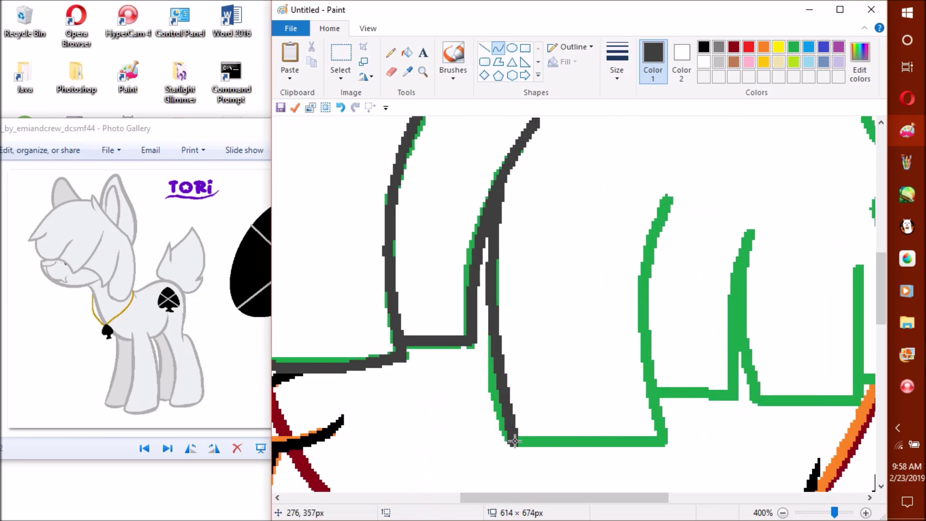
Trace the left mane outline and bottom green line with dark grey curves
{"action": "left_click_drag", "start_coordinate": [666, 437], "coordinate": [680, 170]}
{"action": "left_click_drag", "start_coordinate": [661, 309], "coordinate": [633, 239]}
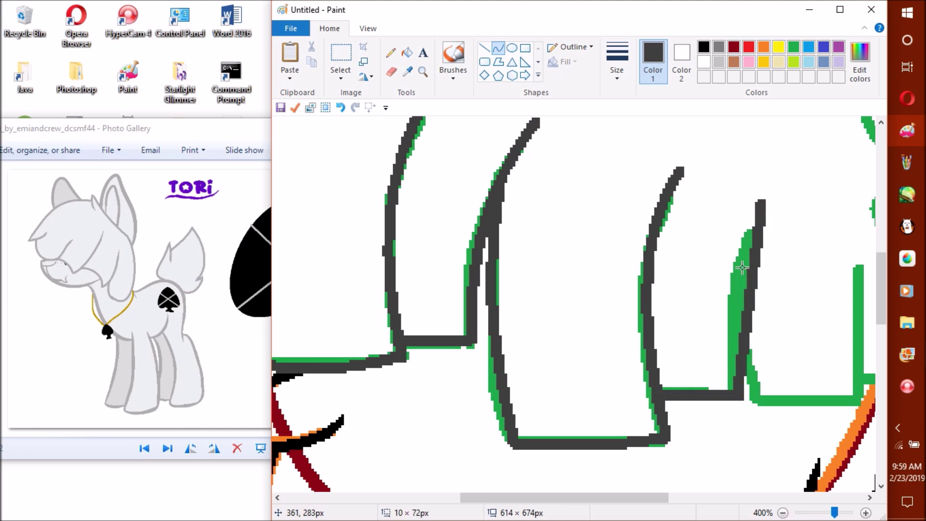
{"action": "left_click_drag", "start_coordinate": [745, 400], "coordinate": [680, 404]}
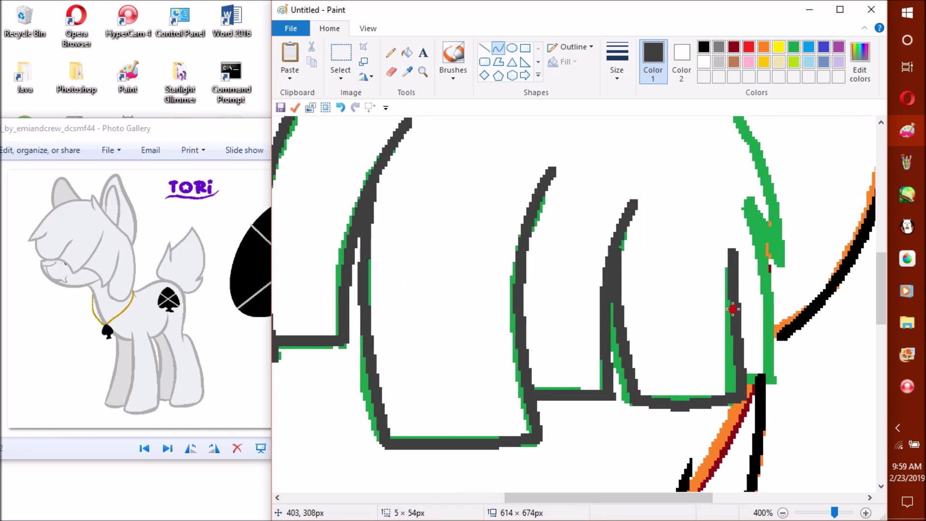
{"action": "scroll", "coordinate": [764, 268], "scroll_direction": "up", "scroll_amount": 3}
{"action": "left_click_drag", "start_coordinate": [759, 318], "coordinate": [783, 361]}
{"action": "scroll", "coordinate": [647, 202], "scroll_direction": "up", "scroll_amount": 3}
{"action": "left_click_drag", "start_coordinate": [647, 202], "coordinate": [741, 250]}
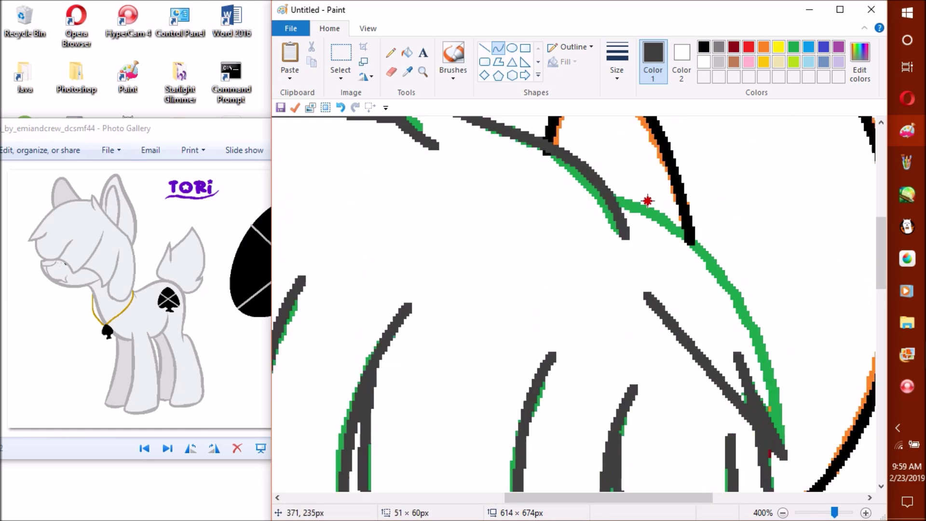
Zoom in closer on the mane outlines and switch to the Pencil for touch-ups
{"action": "scroll", "coordinate": [693, 254], "scroll_direction": "up", "scroll_amount": 3}
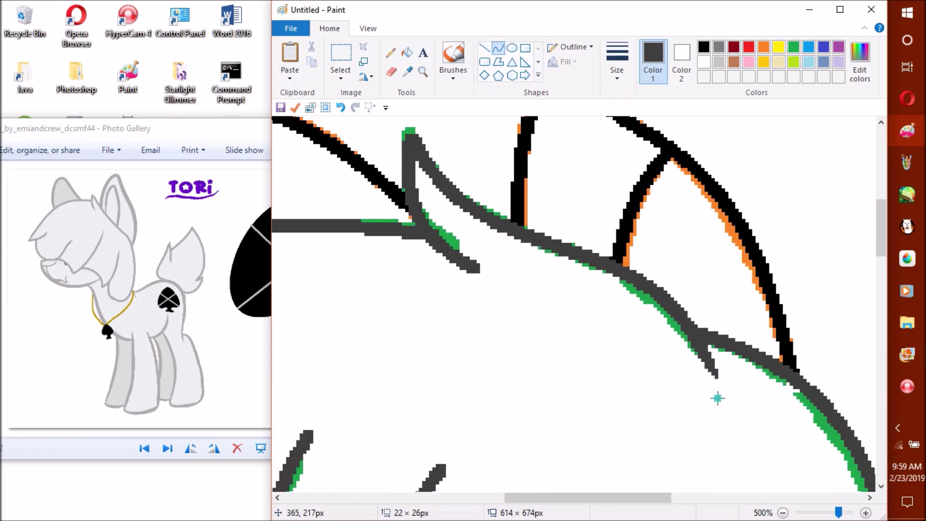
{"action": "scroll", "coordinate": [492, 241], "scroll_direction": "up", "scroll_amount": 3}
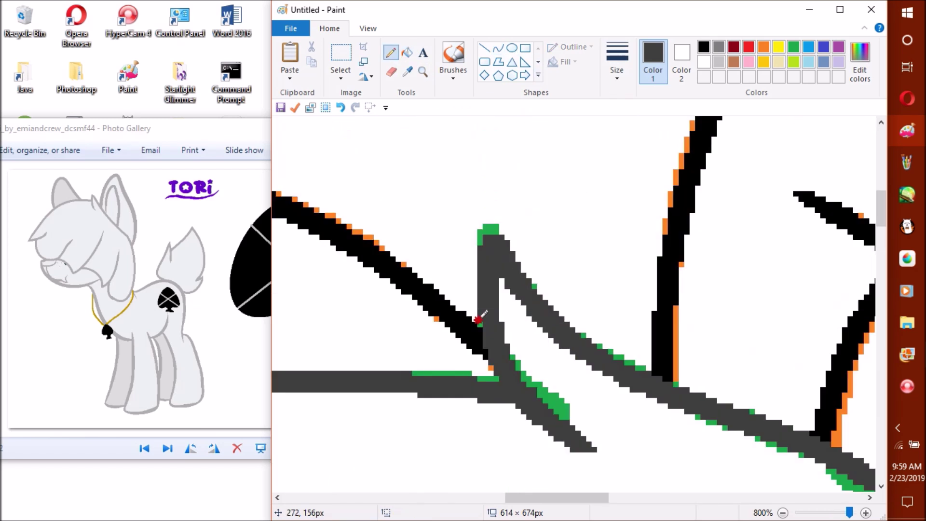
{"action": "scroll", "coordinate": [443, 87], "scroll_direction": "down", "scroll_amount": 4}
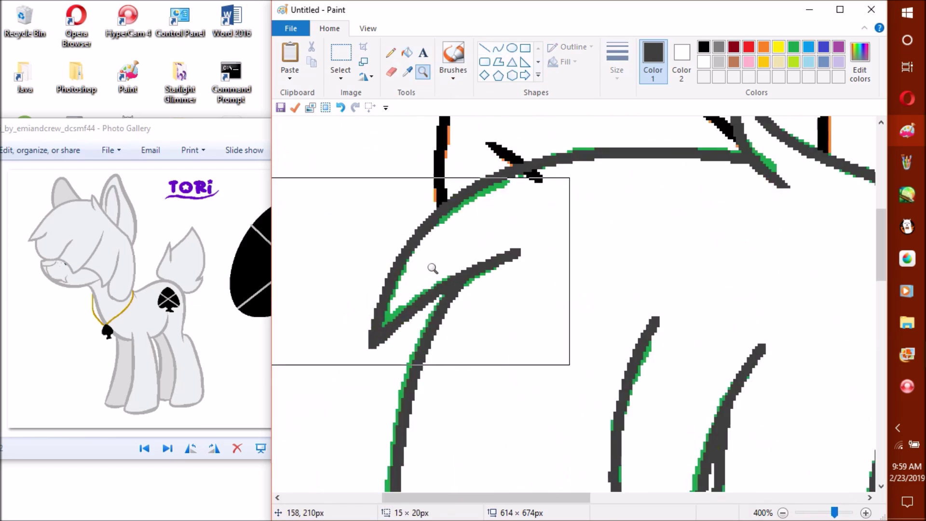
{"action": "scroll", "coordinate": [482, 92], "scroll_direction": "up", "scroll_amount": 3}
{"action": "left_click", "coordinate": [406, 52]}
{"action": "left_click", "coordinate": [391, 52]}
{"action": "scroll", "coordinate": [289, 318], "scroll_direction": "down", "scroll_amount": 1}
{"action": "scroll", "coordinate": [456, 347], "scroll_direction": "up", "scroll_amount": 1}
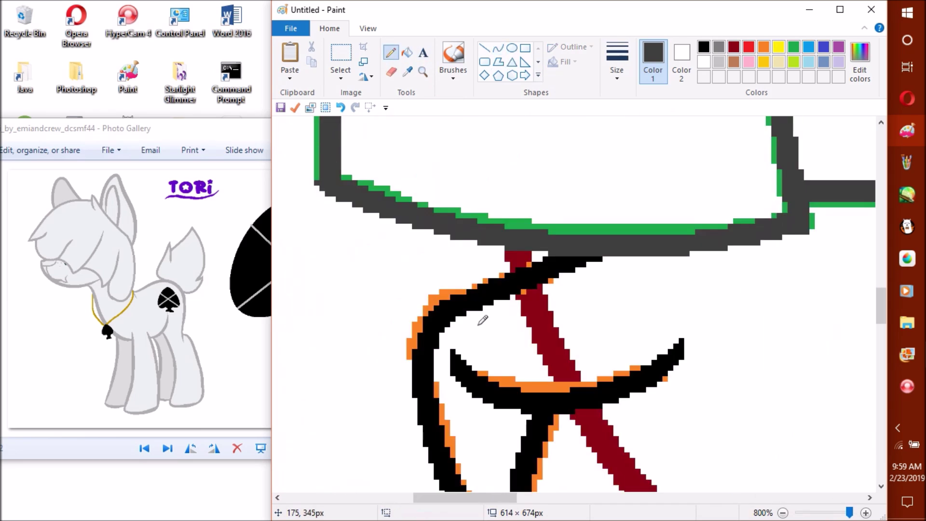
{"action": "scroll", "coordinate": [482, 289], "scroll_direction": "up", "scroll_amount": 5}
{"action": "scroll", "coordinate": [492, 193], "scroll_direction": "right", "scroll_amount": 3}
{"action": "left_click", "coordinate": [390, 52]}
{"action": "scroll", "coordinate": [562, 212], "scroll_direction": "down", "scroll_amount": 5}
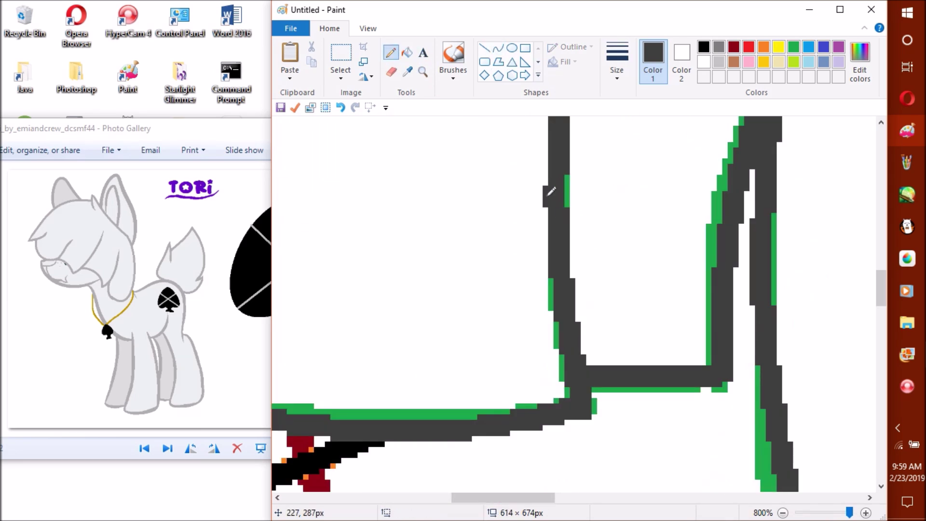
{"action": "scroll", "coordinate": [548, 170], "scroll_direction": "down", "scroll_amount": 2}
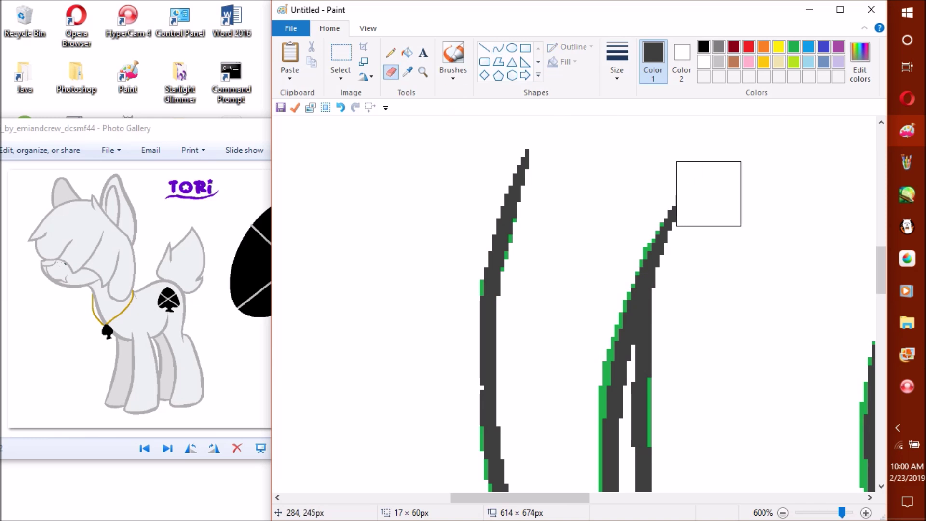
{"action": "scroll", "coordinate": [708, 194], "scroll_direction": "right", "scroll_amount": 5}
Return to the Curve tool and pan across the mane to check the remaining strands
{"action": "left_click", "coordinate": [498, 48]}
{"action": "scroll", "coordinate": [610, 222], "scroll_direction": "down", "scroll_amount": 5}
{"action": "scroll", "coordinate": [607, 247], "scroll_direction": "up", "scroll_amount": 3}
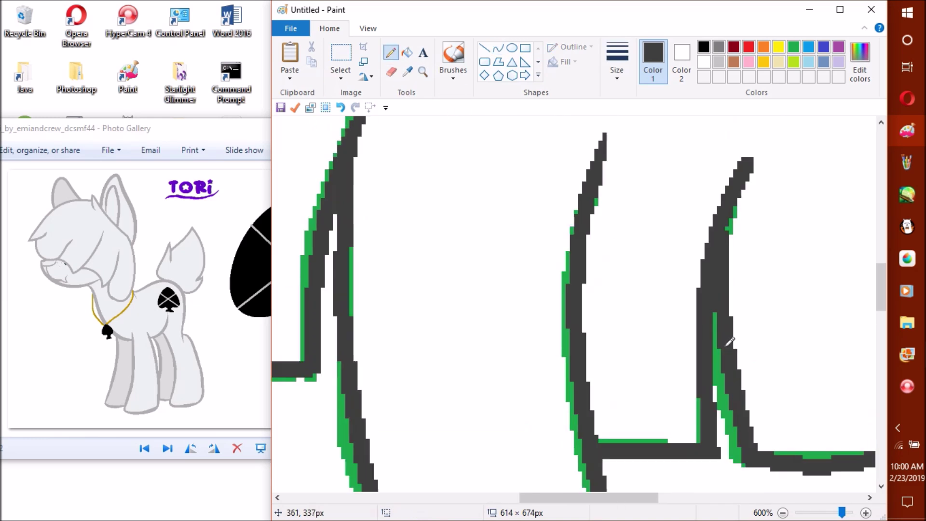
{"action": "scroll", "coordinate": [730, 221], "scroll_direction": "down", "scroll_amount": 2}
{"action": "scroll", "coordinate": [593, 201], "scroll_direction": "up", "scroll_amount": 3}
{"action": "scroll", "coordinate": [602, 207], "scroll_direction": "up", "scroll_amount": 1}
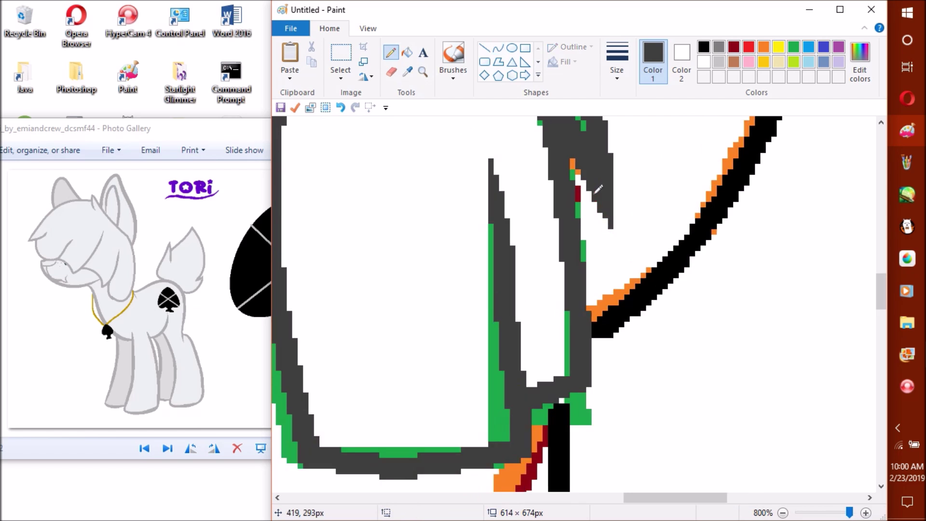
{"action": "scroll", "coordinate": [598, 188], "scroll_direction": "up", "scroll_amount": 5}
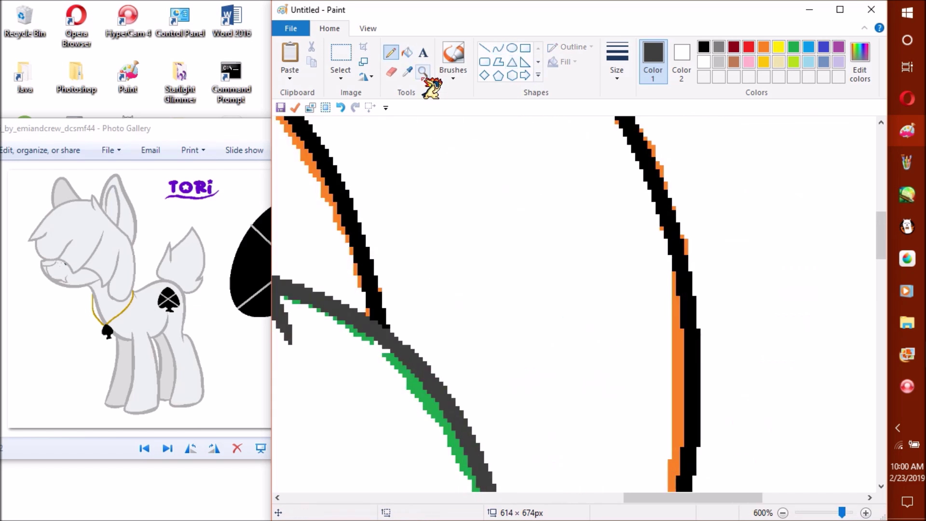
{"action": "scroll", "coordinate": [471, 268], "scroll_direction": "down", "scroll_amount": 3}
{"action": "scroll", "coordinate": [471, 269], "scroll_direction": "up", "scroll_amount": 3}
{"action": "left_click", "coordinate": [453, 58]}
{"action": "scroll", "coordinate": [331, 270], "scroll_direction": "up", "scroll_amount": 1}
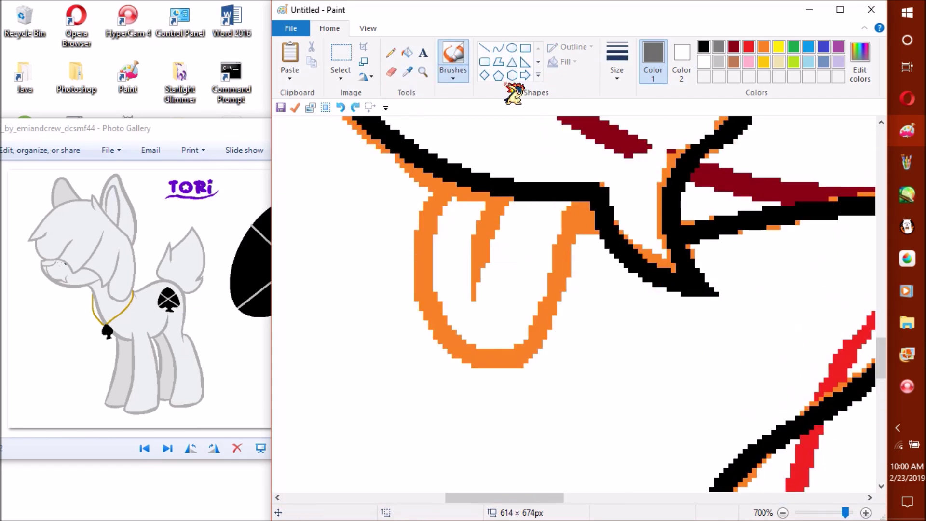
Trace both sides of the orange tongue and its spike with grey curves
{"action": "left_click", "coordinate": [497, 47]}
{"action": "left_click_drag", "start_coordinate": [471, 182], "coordinate": [513, 388]}
{"action": "left_click_drag", "start_coordinate": [492, 285], "coordinate": [437, 289]}
{"action": "left_click_drag", "start_coordinate": [622, 198], "coordinate": [591, 340]}
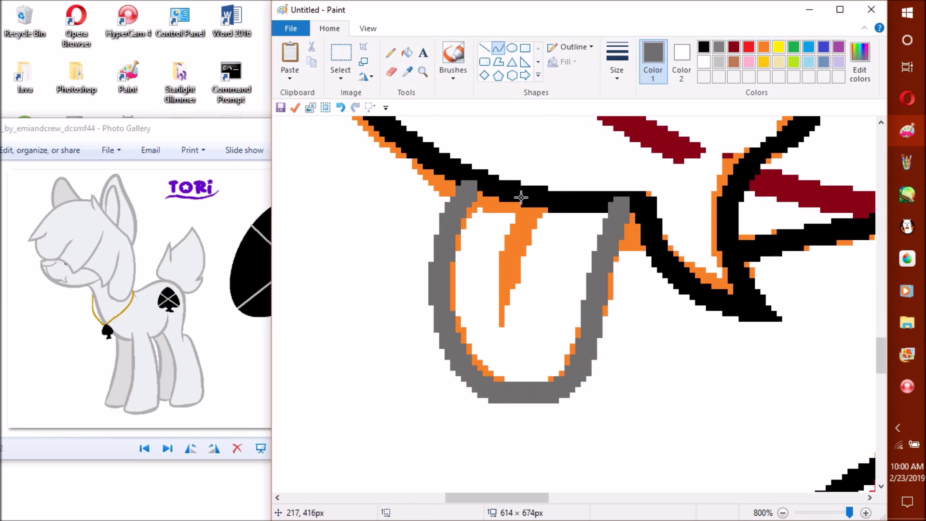
{"action": "left_click_drag", "start_coordinate": [521, 197], "coordinate": [497, 333]}
{"action": "left_click_drag", "start_coordinate": [501, 270], "coordinate": [507, 303]}
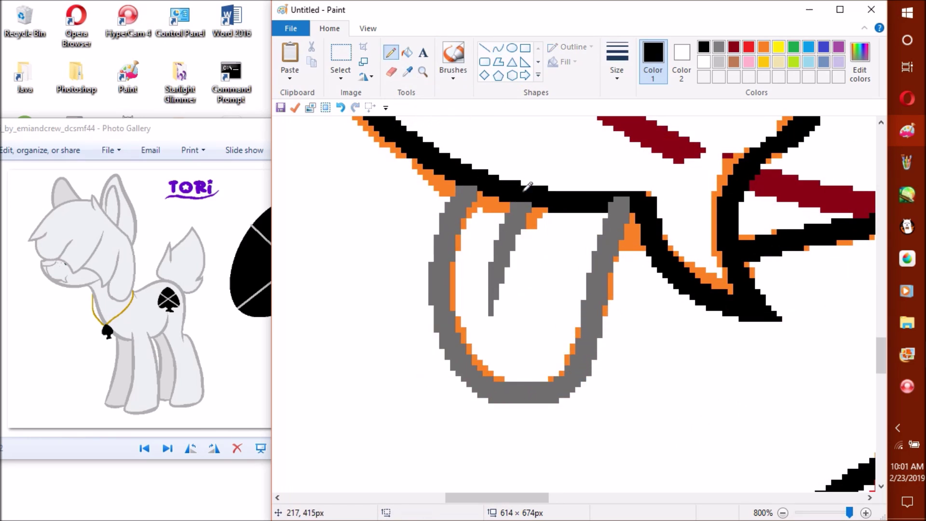
Sample the grey outline colour and draw grey curves along the red necklace cord toward the pendant
{"action": "left_click", "coordinate": [422, 71]}
{"action": "right_click", "coordinate": [444, 165]}
{"action": "left_click", "coordinate": [444, 165]}
{"action": "left_click", "coordinate": [407, 72]}
{"action": "left_click", "coordinate": [327, 218]}
{"action": "left_click", "coordinate": [497, 48]}
{"action": "left_click_drag", "start_coordinate": [574, 329], "coordinate": [776, 192]}
{"action": "left_click_drag", "start_coordinate": [675, 263], "coordinate": [711, 295]}
{"action": "scroll", "coordinate": [711, 295], "scroll_direction": "up", "scroll_amount": 1}
{"action": "left_click_drag", "start_coordinate": [640, 289], "coordinate": [490, 395]}
{"action": "left_click_drag", "start_coordinate": [565, 342], "coordinate": [523, 333]}
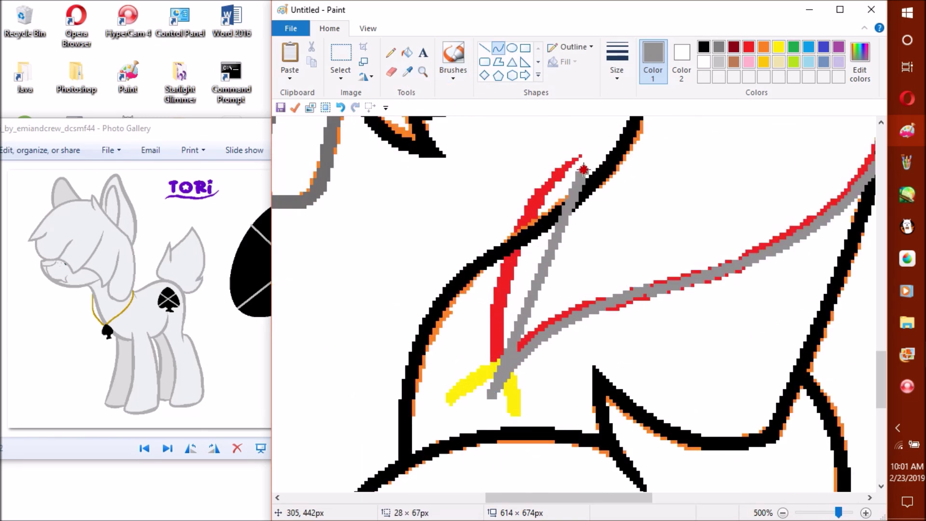
{"action": "left_click_drag", "start_coordinate": [583, 169], "coordinate": [555, 217]}
Zoom in on the necklace cord and the yellow pendant area
{"action": "left_click", "coordinate": [423, 72]}
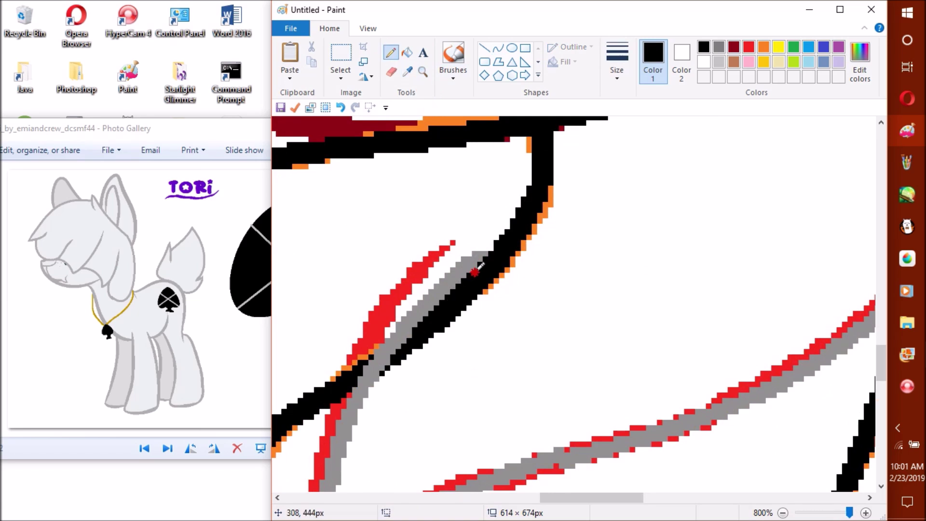
{"action": "scroll", "coordinate": [709, 189], "scroll_direction": "down", "scroll_amount": 2}
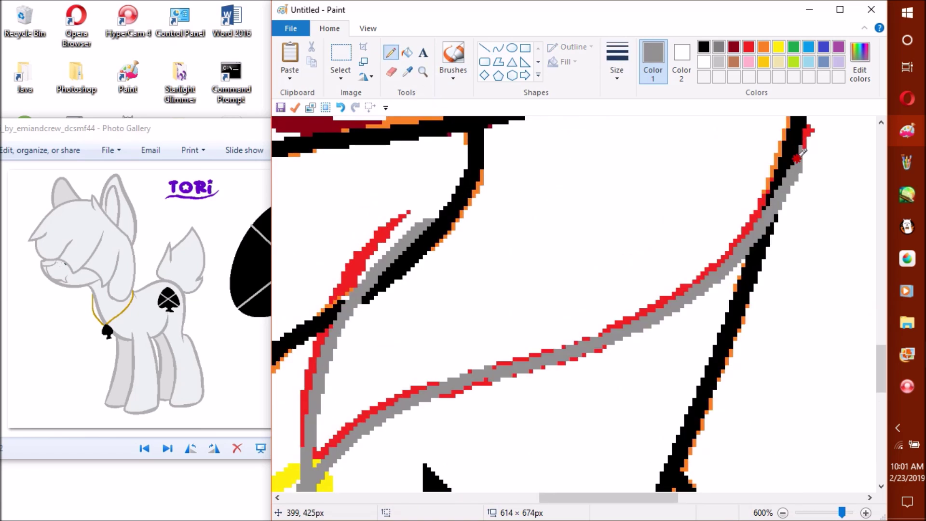
{"action": "scroll", "coordinate": [778, 218], "scroll_direction": "down", "scroll_amount": 2}
{"action": "left_click", "coordinate": [423, 71]}
{"action": "scroll", "coordinate": [451, 263], "scroll_direction": "down", "scroll_amount": 1}
{"action": "left_click", "coordinate": [450, 262]}
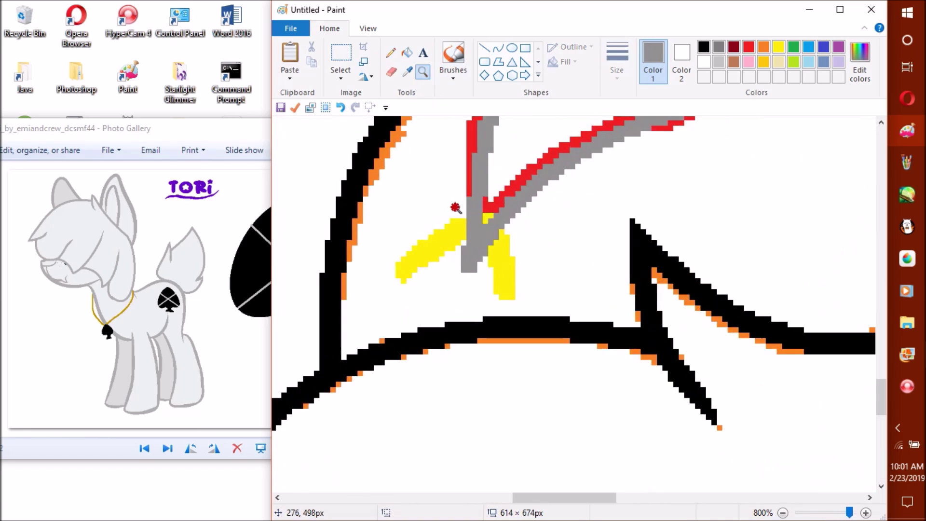
{"action": "scroll", "coordinate": [144, 319], "scroll_direction": "up", "scroll_amount": 3}
Outline the pendant area with the thinnest blue line and fill it blue
{"action": "left_click", "coordinate": [617, 67]}
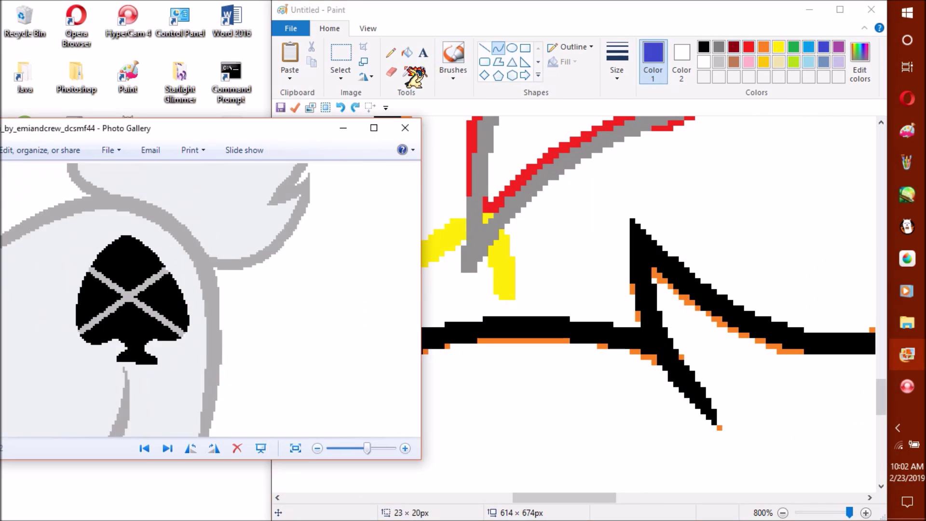
{"action": "left_click", "coordinate": [629, 97]}
{"action": "left_click_drag", "start_coordinate": [396, 280], "coordinate": [509, 302]}
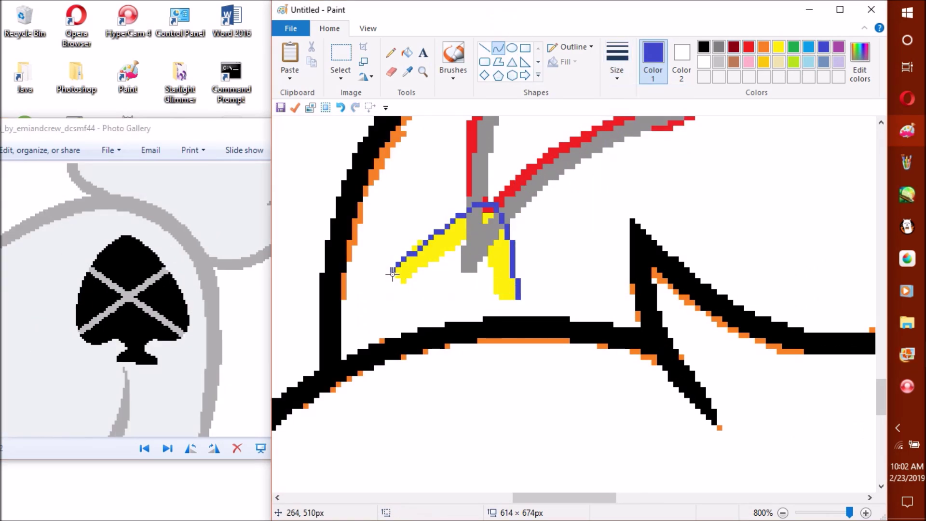
{"action": "left_click", "coordinate": [477, 262]}
Paste the Tori reference image from file and move it to the right side
{"action": "scroll", "coordinate": [477, 262], "scroll_direction": "down", "scroll_amount": 4}
{"action": "scroll", "coordinate": [486, 277], "scroll_direction": "down", "scroll_amount": 3}
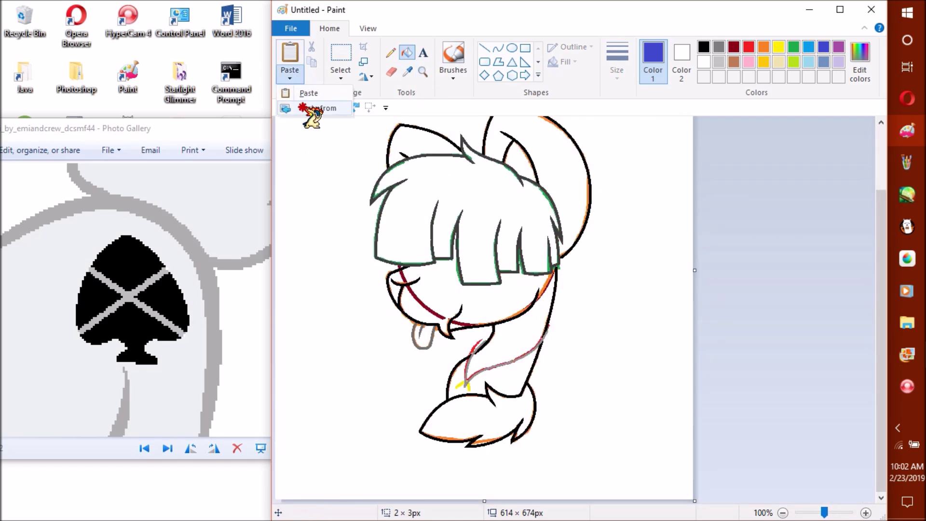
{"action": "left_click", "coordinate": [308, 108]}
{"action": "left_click", "coordinate": [738, 43]}
{"action": "type", "text": "tori"}
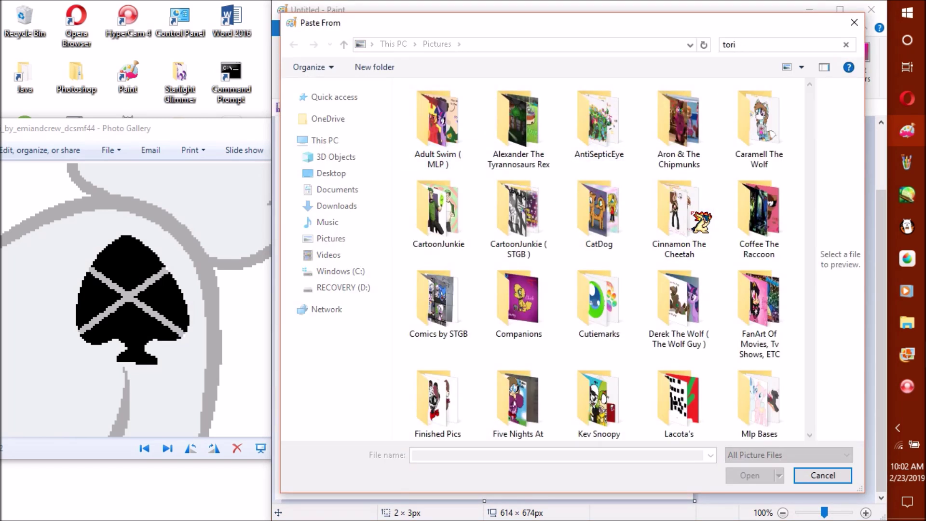
{"action": "key", "text": "Escape"}
{"action": "key", "text": "ctrl+v"}
{"action": "left_click_drag", "start_coordinate": [434, 241], "coordinate": [747, 241]}
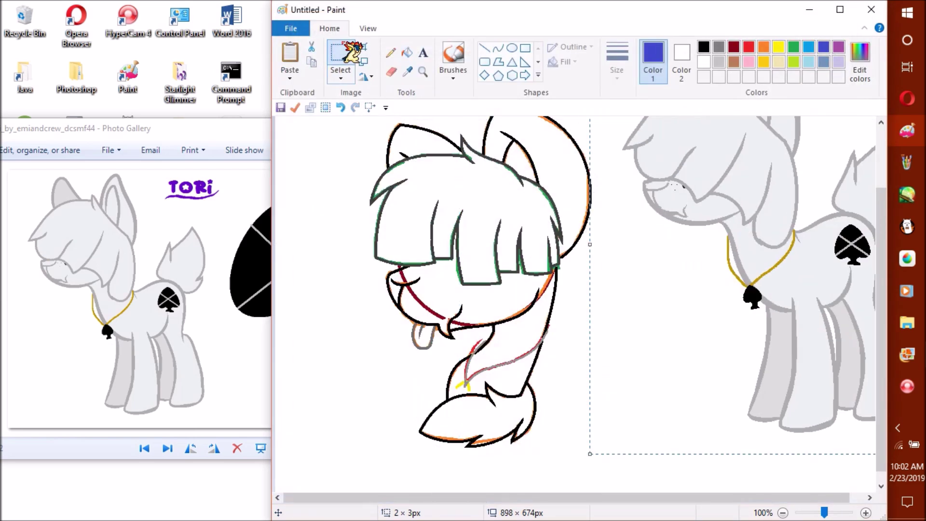
{"action": "left_click", "coordinate": [423, 71]}
Zoom in on the spade pendant and draw a curve across it
{"action": "left_click", "coordinate": [471, 227]}
{"action": "left_click_drag", "start_coordinate": [511, 498], "coordinate": [475, 500]}
{"action": "left_click", "coordinate": [423, 286]}
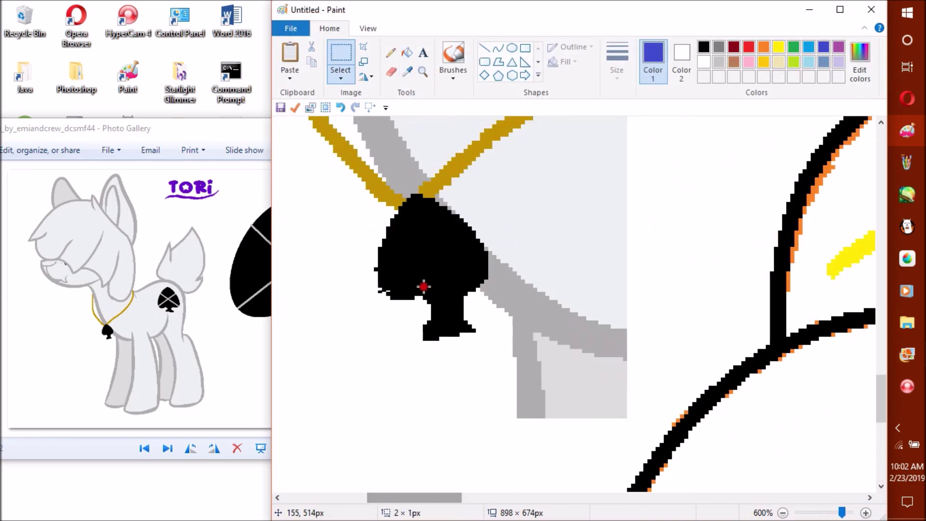
{"action": "left_click", "coordinate": [498, 48]}
{"action": "left_click_drag", "start_coordinate": [383, 284], "coordinate": [490, 257]}
{"action": "scroll", "coordinate": [413, 251], "scroll_direction": "up", "scroll_amount": 3}
{"action": "scroll", "coordinate": [482, 309], "scroll_direction": "up", "scroll_amount": 1}
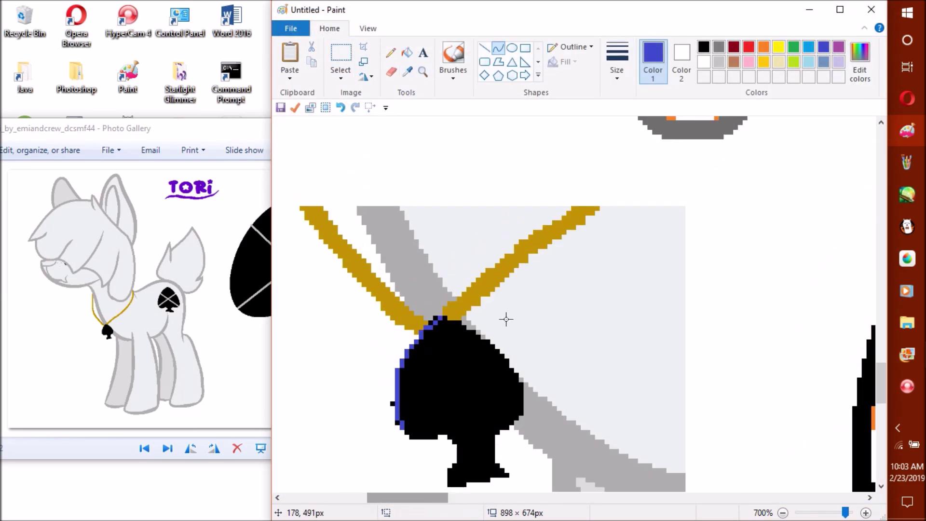
{"action": "scroll", "coordinate": [475, 369], "scroll_direction": "up", "scroll_amount": 1}
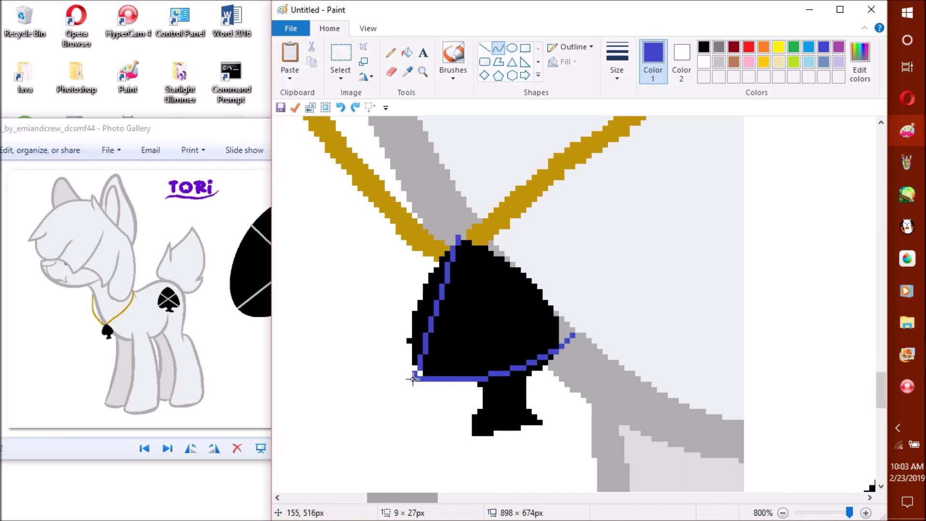
Fill the pendant interior, first white and then solid blue
{"action": "left_click", "coordinate": [407, 52]}
{"action": "right_click", "coordinate": [482, 308]}
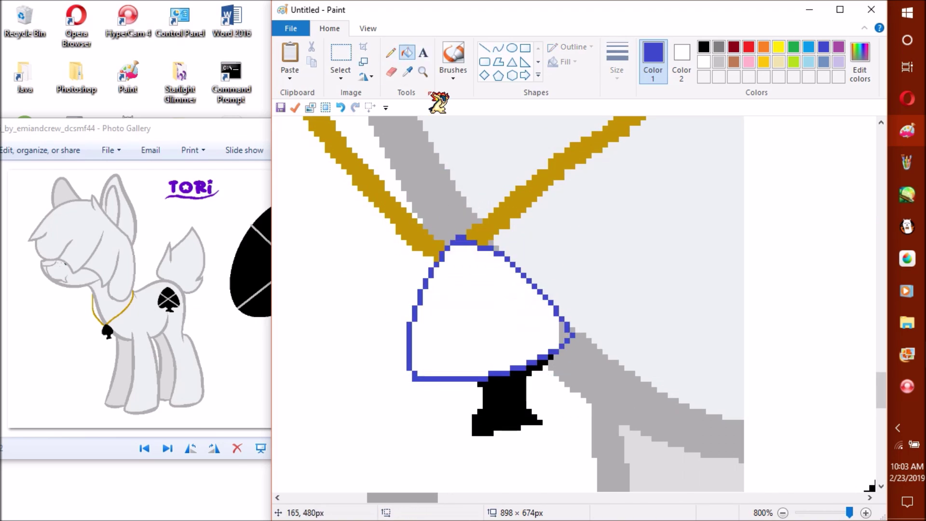
{"action": "left_click", "coordinate": [463, 270]}
{"action": "scroll", "coordinate": [442, 215], "scroll_direction": "down", "scroll_amount": 1}
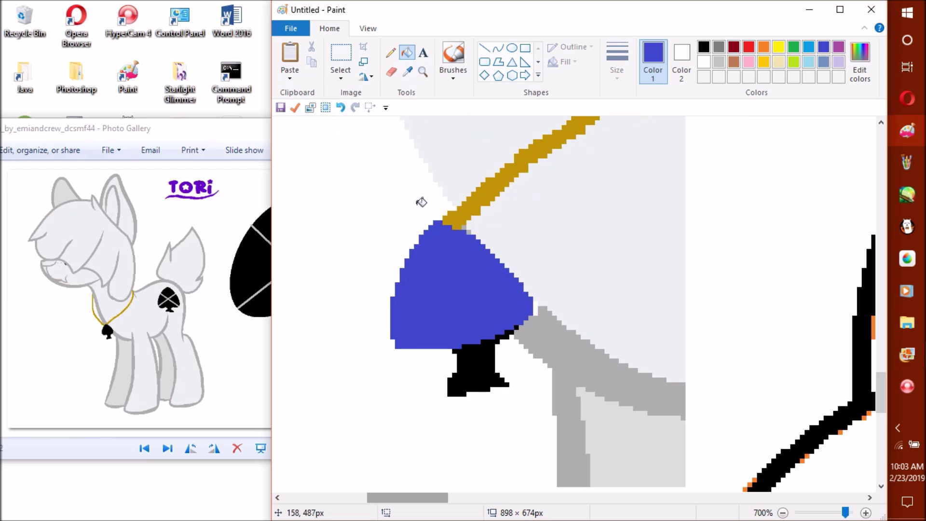
{"action": "right_click", "coordinate": [417, 201]}
{"action": "right_click", "coordinate": [475, 369]}
{"action": "right_click", "coordinate": [511, 333]}
Select the blue pendant shape and drag it into the spade outline
{"action": "left_click", "coordinate": [340, 53]}
{"action": "left_click_drag", "start_coordinate": [376, 208], "coordinate": [535, 352]}
{"action": "right_click", "coordinate": [514, 295]}
{"action": "left_click_drag", "start_coordinate": [462, 290], "coordinate": [796, 313]}
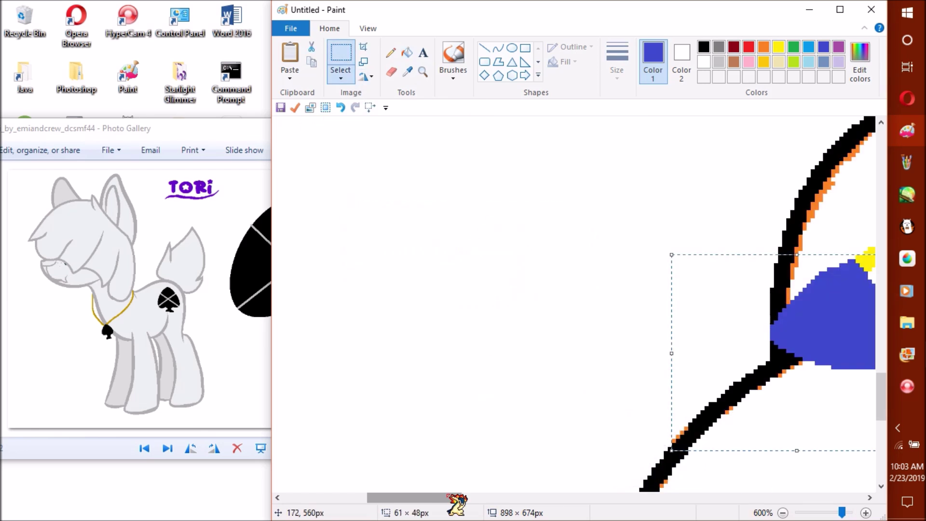
{"action": "scroll", "coordinate": [473, 290], "scroll_direction": "up", "scroll_amount": 1}
{"action": "left_click", "coordinate": [407, 71]}
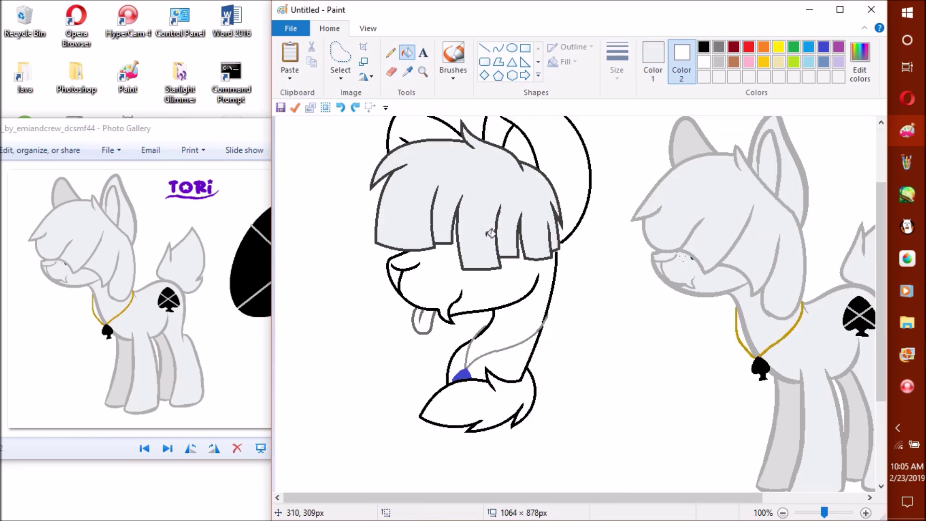
Fill the pony's neck area with the grey coat colour
{"action": "left_click", "coordinate": [516, 284]}
{"action": "scroll", "coordinate": [516, 284], "scroll_direction": "up", "scroll_amount": 1}
{"action": "scroll", "coordinate": [623, 275], "scroll_direction": "down", "scroll_amount": 3}
{"action": "scroll", "coordinate": [495, 139], "scroll_direction": "down", "scroll_amount": 2}
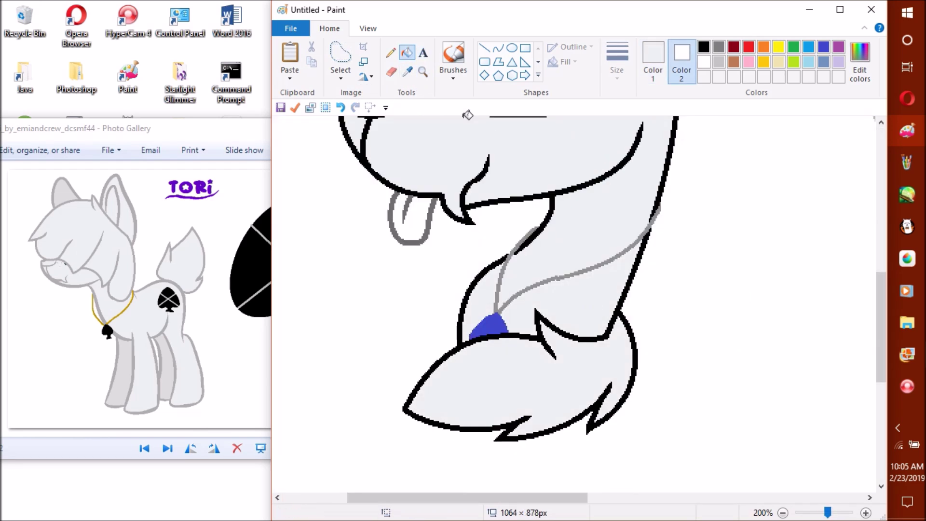
{"action": "left_click", "coordinate": [407, 72]}
{"action": "scroll", "coordinate": [434, 212], "scroll_direction": "up", "scroll_amount": 4}
{"action": "scroll", "coordinate": [424, 275], "scroll_direction": "up", "scroll_amount": 1}
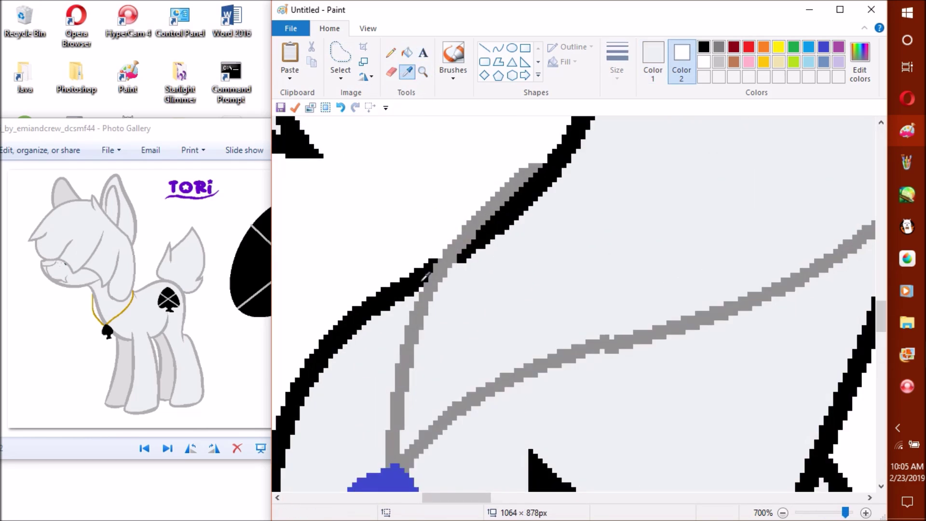
{"action": "scroll", "coordinate": [608, 326], "scroll_direction": "down", "scroll_amount": 3}
Zoom in on the mouth and open the custom colour editor for Color 1
{"action": "left_click", "coordinate": [422, 72]}
{"action": "scroll", "coordinate": [455, 306], "scroll_direction": "down", "scroll_amount": 2}
{"action": "scroll", "coordinate": [531, 309], "scroll_direction": "up", "scroll_amount": 1}
{"action": "scroll", "coordinate": [477, 369], "scroll_direction": "down", "scroll_amount": 1}
{"action": "left_click", "coordinate": [478, 369]}
{"action": "left_click", "coordinate": [653, 61]}
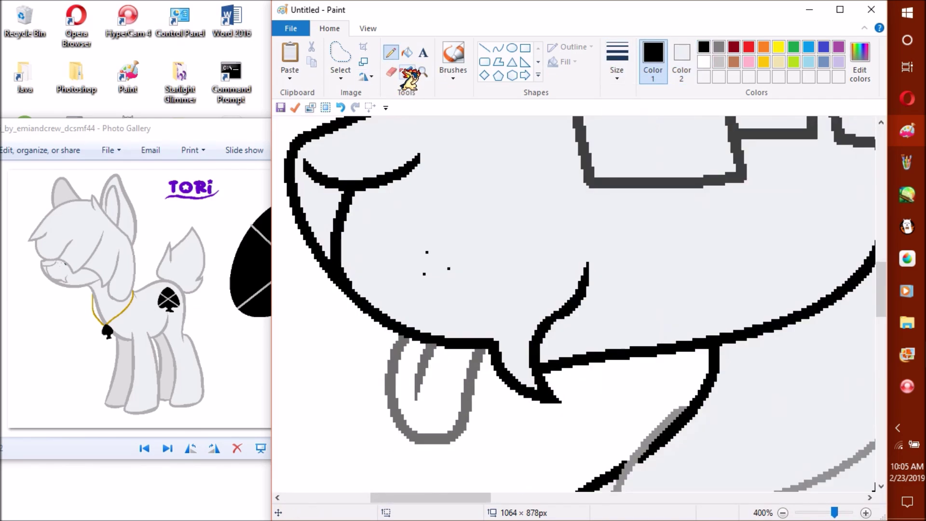
{"action": "left_click", "coordinate": [721, 158]}
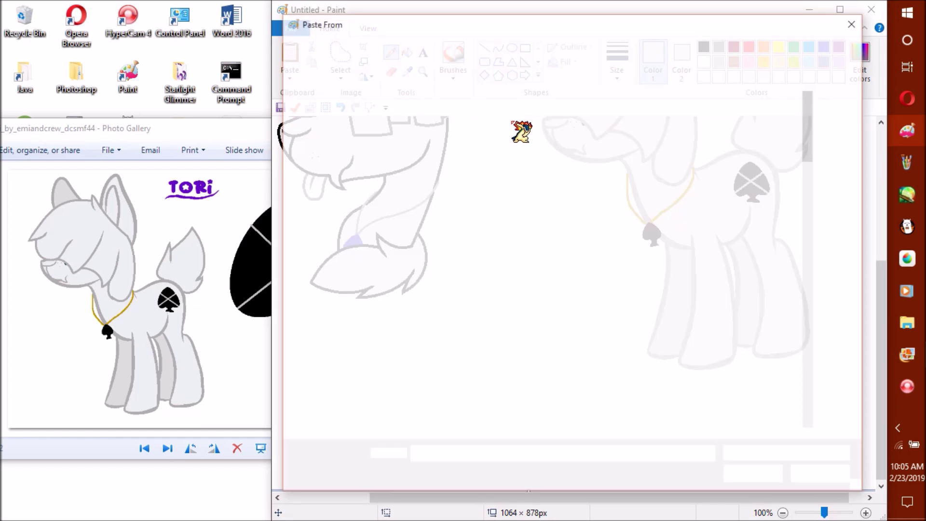
Paste the 'Dakoda & The Ender Pearl' picture from file and select a small part of it
{"action": "left_click", "coordinate": [750, 45]}
{"action": "type", "text": "dakoda"}
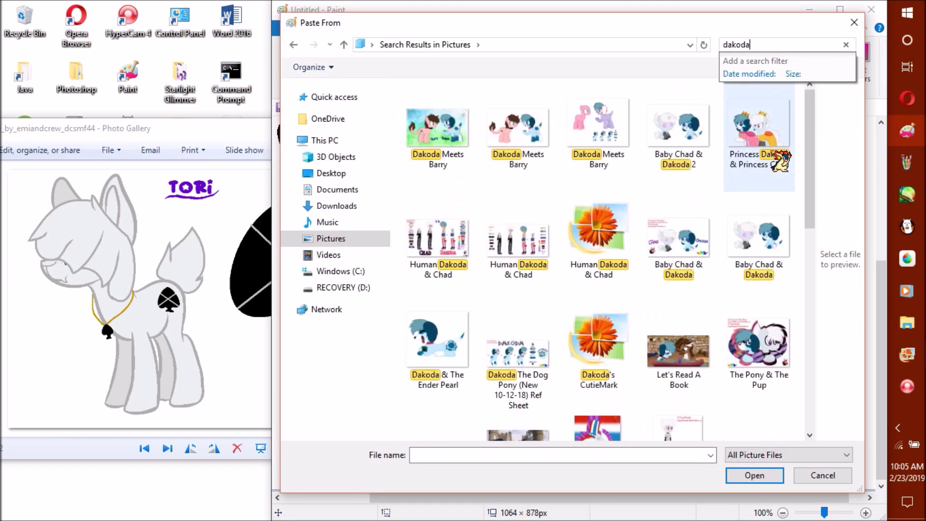
{"action": "scroll", "coordinate": [762, 171], "scroll_direction": "down", "scroll_amount": 3}
{"action": "double_click", "coordinate": [437, 175]}
{"action": "left_click_drag", "start_coordinate": [450, 349], "coordinate": [544, 436]}
{"action": "right_click", "coordinate": [515, 385]}
Fill the tongue dark red and save light grey as a custom colour
{"action": "left_click", "coordinate": [434, 353]}
{"action": "left_click", "coordinate": [407, 72]}
{"action": "left_click", "coordinate": [504, 387]}
{"action": "left_click", "coordinate": [860, 63]}
{"action": "left_click", "coordinate": [475, 358]}
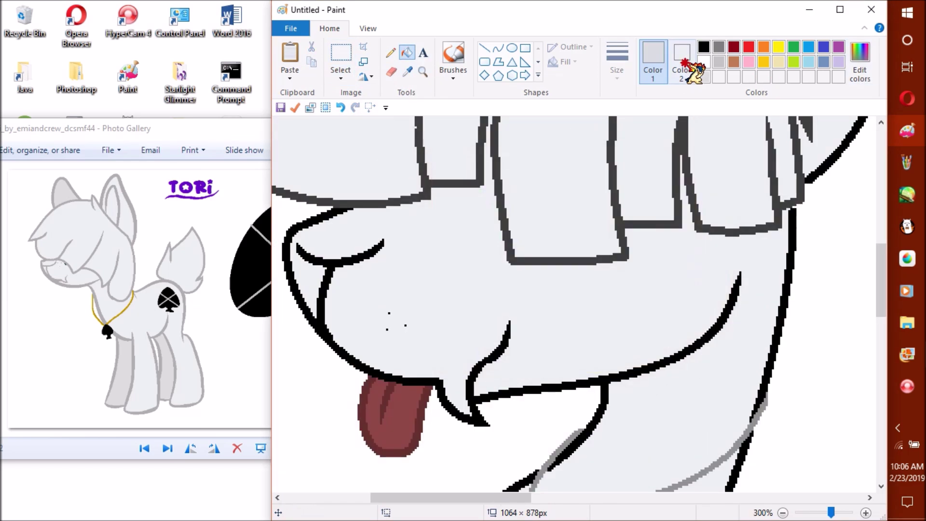
{"action": "left_click", "coordinate": [498, 47]}
{"action": "scroll", "coordinate": [489, 207], "scroll_direction": "down", "scroll_amount": 3}
{"action": "scroll", "coordinate": [532, 403], "scroll_direction": "up", "scroll_amount": 1}
{"action": "scroll", "coordinate": [484, 409], "scroll_direction": "right", "scroll_amount": 3}
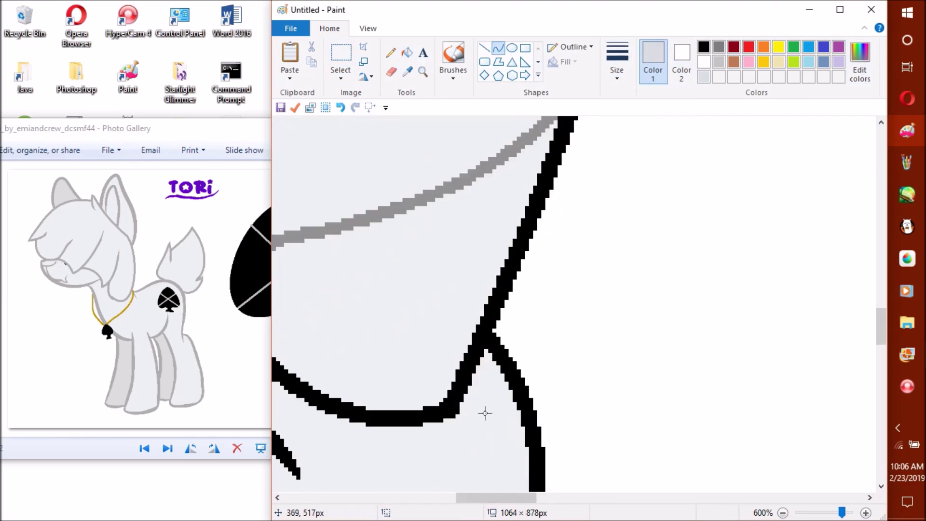
{"action": "scroll", "coordinate": [458, 480], "scroll_direction": "down", "scroll_amount": 3}
{"action": "scroll", "coordinate": [459, 480], "scroll_direction": "left", "scroll_amount": 3}
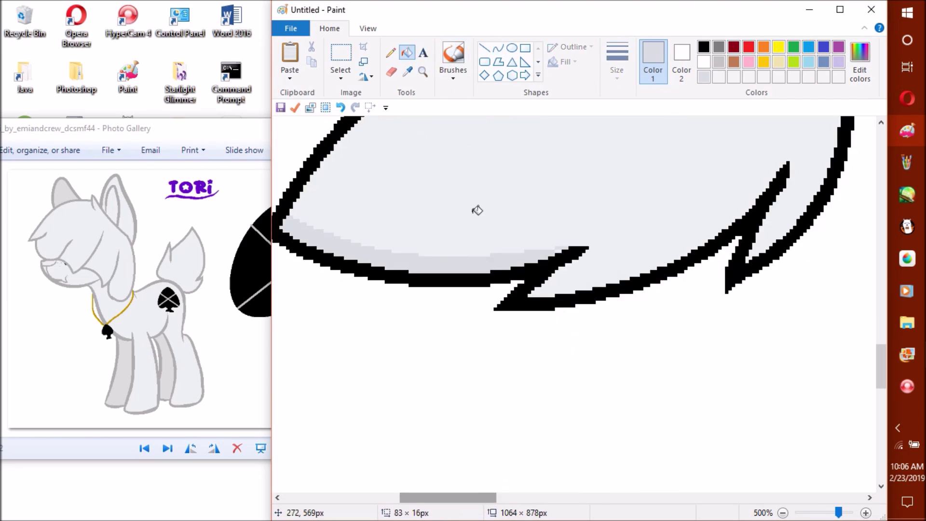
Set Color 1 to light grey and fill a black outline with it
{"action": "scroll", "coordinate": [474, 206], "scroll_direction": "down", "scroll_amount": 1}
{"action": "left_click", "coordinate": [453, 58]}
{"action": "left_click", "coordinate": [407, 52]}
{"action": "left_click", "coordinate": [860, 60]}
{"action": "left_click", "coordinate": [449, 360]}
{"action": "left_click", "coordinate": [465, 371]}
Reopen Edit Colors for the light grey and zoom in on the lower outline
{"action": "scroll", "coordinate": [440, 302], "scroll_direction": "down", "scroll_amount": 1}
{"action": "scroll", "coordinate": [613, 287], "scroll_direction": "up", "scroll_amount": 2}
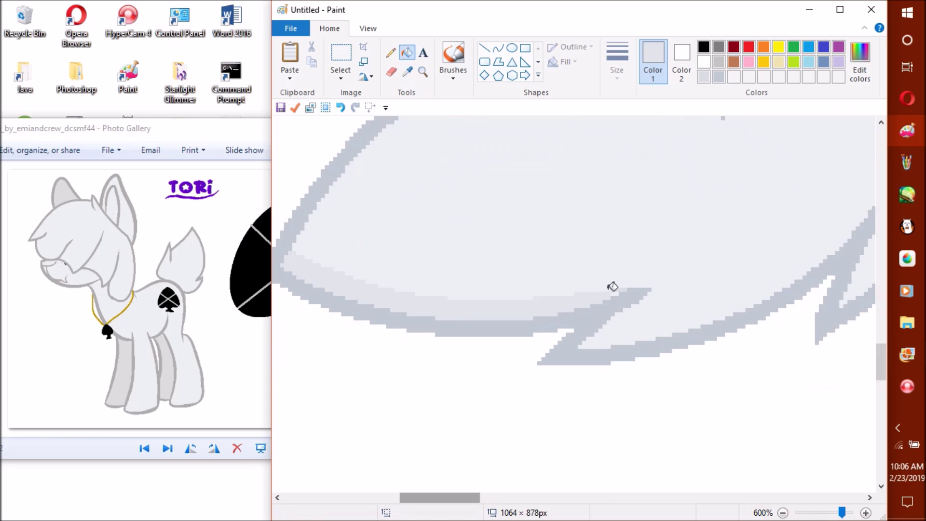
{"action": "left_click", "coordinate": [428, 316]}
{"action": "left_click", "coordinate": [860, 61]}
{"action": "left_click", "coordinate": [448, 359]}
{"action": "scroll", "coordinate": [440, 325], "scroll_direction": "down", "scroll_amount": 2}
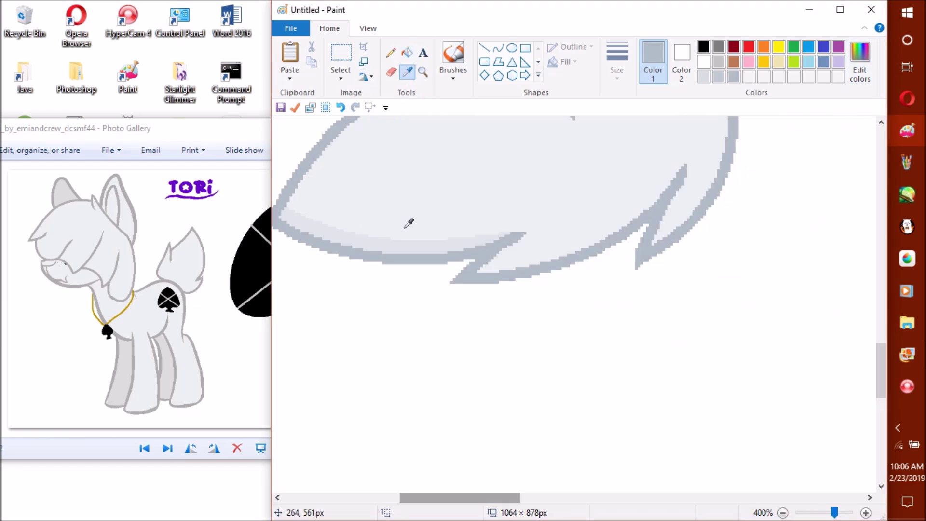
{"action": "left_click", "coordinate": [422, 71]}
{"action": "left_click", "coordinate": [500, 232]}
Draw a faint shading curve along the lower outline and fill its band light grey
{"action": "left_click", "coordinate": [498, 47]}
{"action": "left_click_drag", "start_coordinate": [295, 357], "coordinate": [704, 174]}
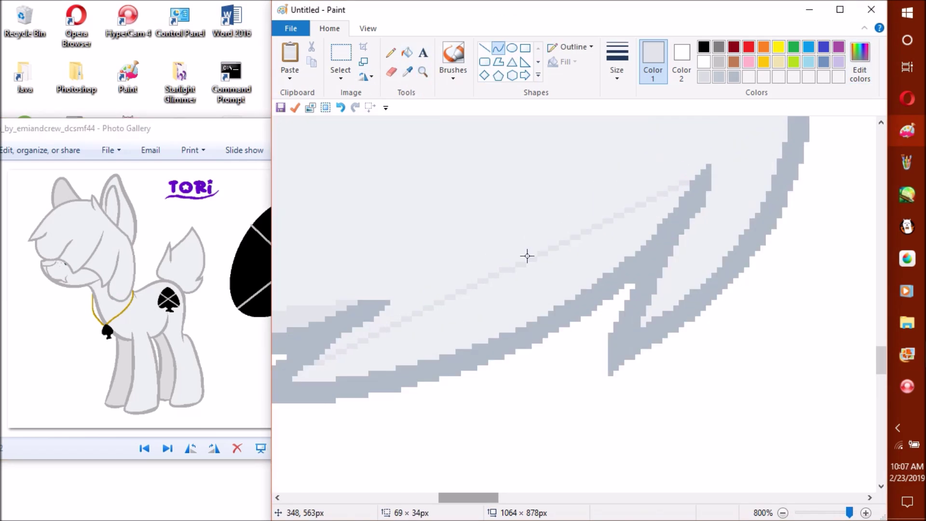
{"action": "left_click", "coordinate": [387, 334]}
{"action": "scroll", "coordinate": [646, 217], "scroll_direction": "up", "scroll_amount": 5}
Recolour another dark outline light grey
{"action": "left_click", "coordinate": [498, 47]}
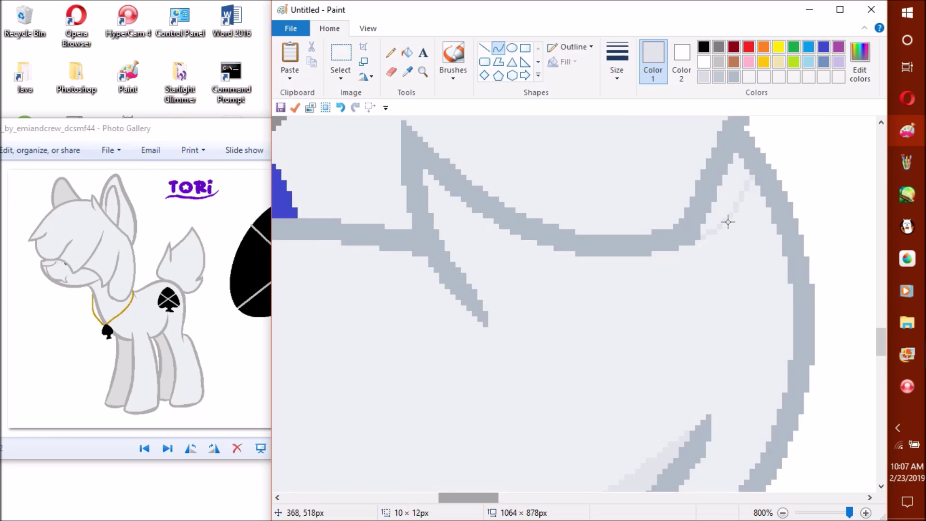
{"action": "left_click", "coordinate": [422, 71]}
{"action": "scroll", "coordinate": [422, 78], "scroll_direction": "down", "scroll_amount": 2}
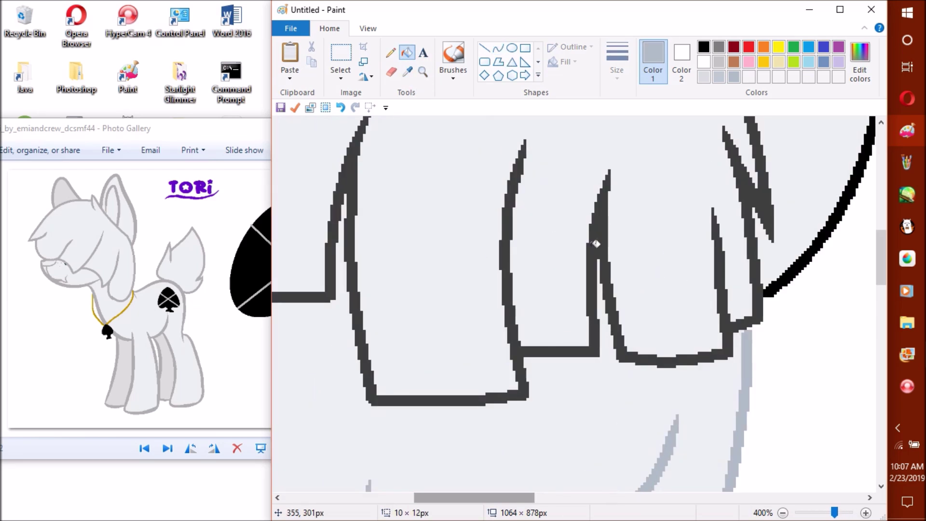
{"action": "left_click", "coordinate": [587, 242]}
Pick the light grey, zoom in on the ear outline, and fill a shading band inside it
{"action": "left_click", "coordinate": [391, 53]}
{"action": "scroll", "coordinate": [743, 330], "scroll_direction": "down", "scroll_amount": 5}
{"action": "scroll", "coordinate": [477, 196], "scroll_direction": "down", "scroll_amount": 5}
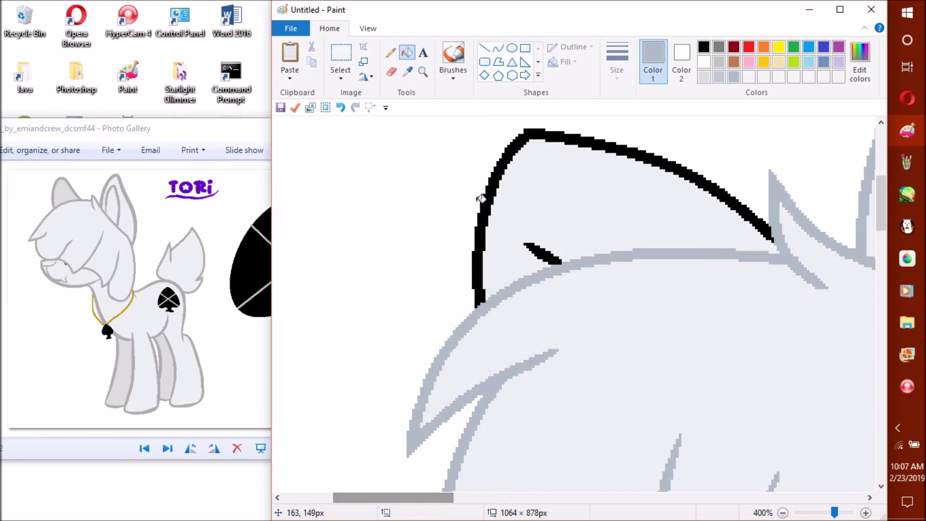
{"action": "scroll", "coordinate": [455, 118], "scroll_direction": "down", "scroll_amount": 1, "text": "ctrl"}
{"action": "left_click", "coordinate": [743, 413]}
{"action": "left_click", "coordinate": [423, 71]}
{"action": "left_click", "coordinate": [437, 153]}
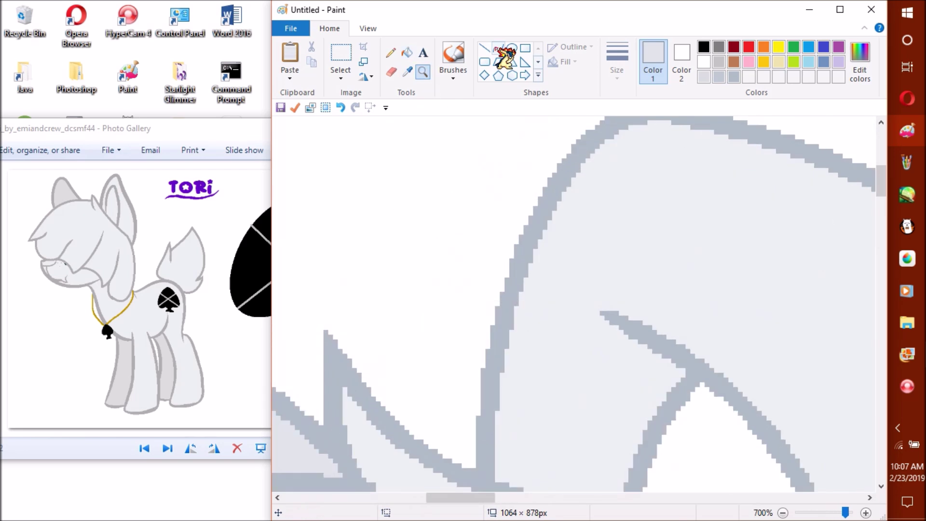
{"action": "left_click_drag", "start_coordinate": [667, 122], "coordinate": [616, 414]}
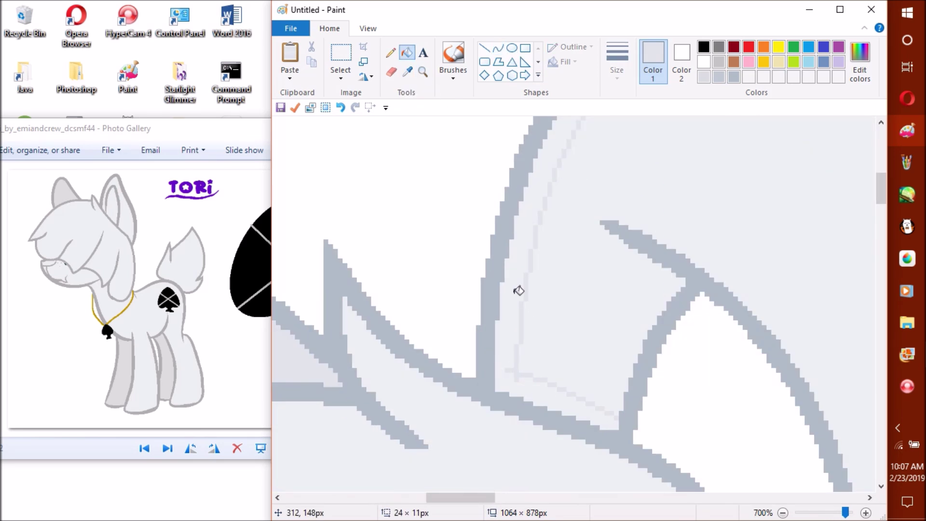
{"action": "left_click", "coordinate": [519, 290]}
Hide the media player and bend the ear's shading curve into shape
{"action": "left_click", "coordinate": [498, 47]}
{"action": "left_click", "coordinate": [390, 52]}
{"action": "scroll", "coordinate": [537, 228], "scroll_direction": "down", "scroll_amount": 3}
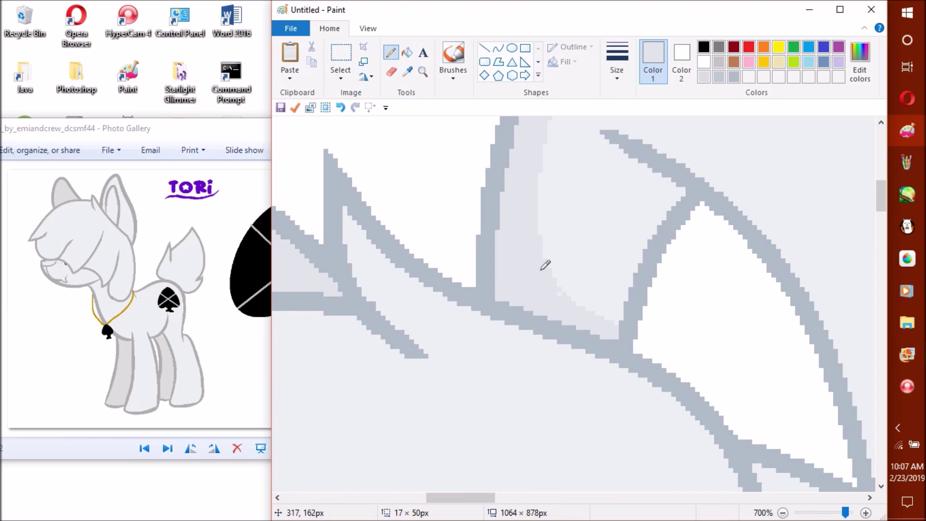
{"action": "left_click", "coordinate": [916, 291]}
{"action": "left_click", "coordinate": [775, 10]}
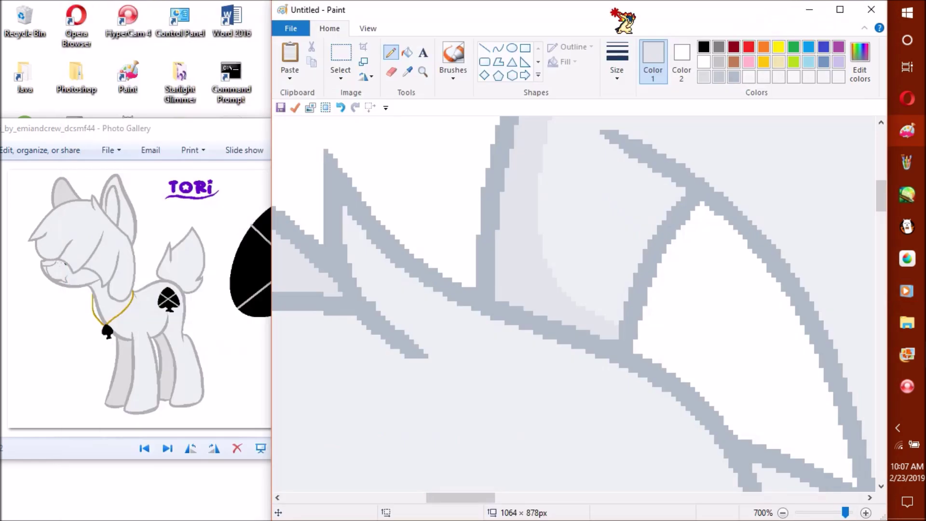
{"action": "left_click", "coordinate": [568, 314]}
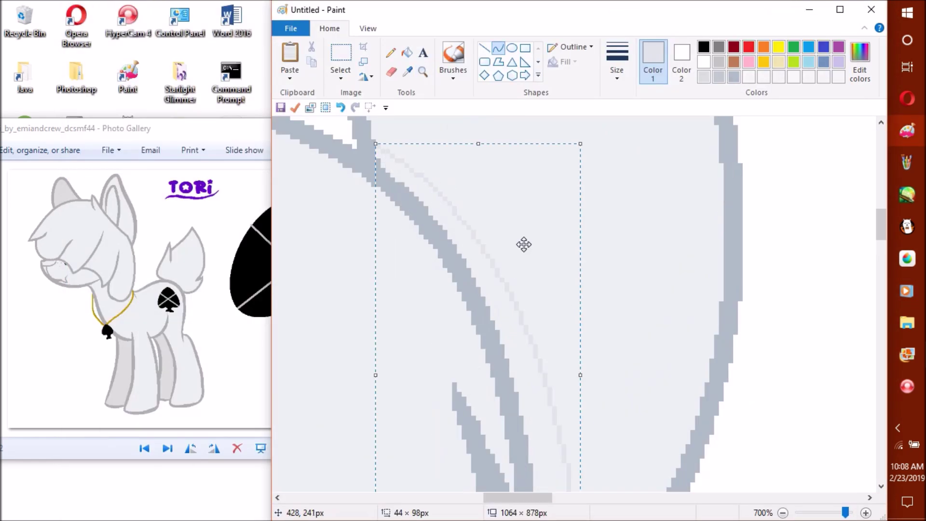
Zoom to the next outline near the chin and pick the coat colour from the drawing
{"action": "left_click", "coordinate": [423, 71]}
{"action": "right_click", "coordinate": [405, 236]}
{"action": "left_click", "coordinate": [405, 236]}
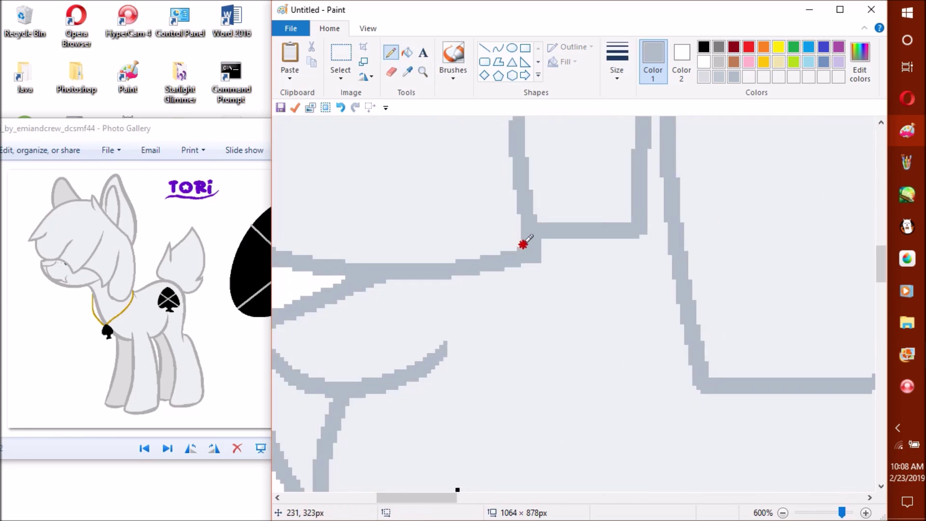
{"action": "scroll", "coordinate": [523, 237], "scroll_direction": "up", "scroll_amount": 2}
{"action": "scroll", "coordinate": [523, 289], "scroll_direction": "down", "scroll_amount": 2}
{"action": "left_click", "coordinate": [810, 154]}
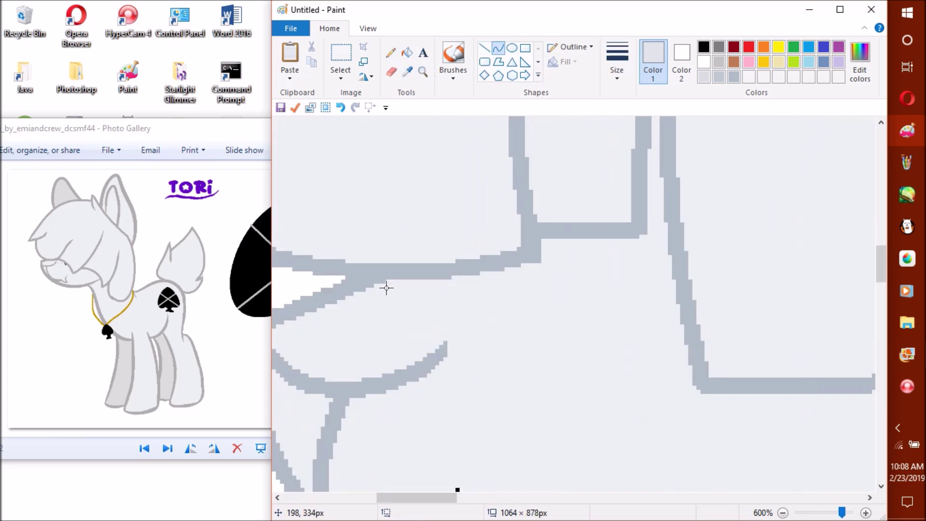
Scroll around the mane strands near the chin and undo a stray edit
{"action": "scroll", "coordinate": [660, 256], "scroll_direction": "down", "scroll_amount": 2}
{"action": "left_click_drag", "start_coordinate": [680, 251], "coordinate": [733, 305]}
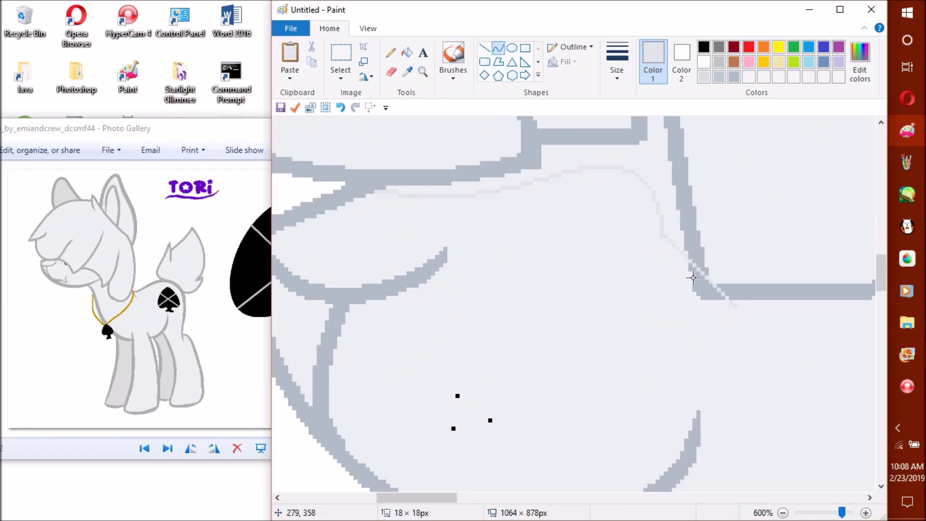
{"action": "scroll", "coordinate": [636, 318], "scroll_direction": "right", "scroll_amount": 5}
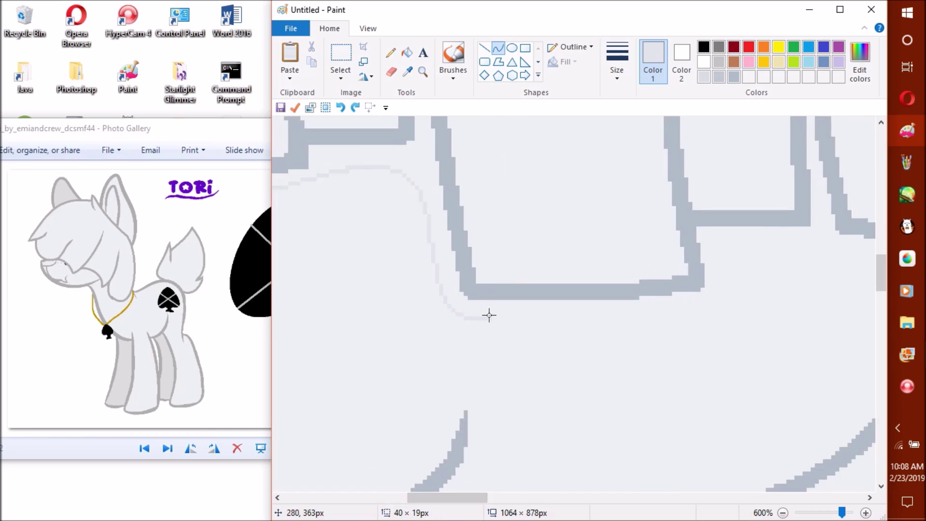
{"action": "scroll", "coordinate": [416, 250], "scroll_direction": "right", "scroll_amount": 6}
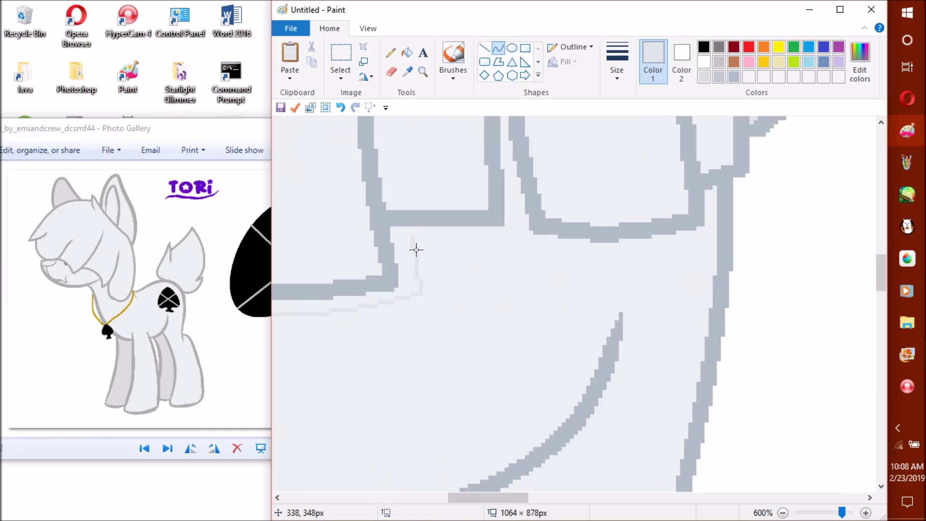
{"action": "left_click", "coordinate": [390, 52]}
{"action": "scroll", "coordinate": [424, 234], "scroll_direction": "up", "scroll_amount": 1}
{"action": "scroll", "coordinate": [497, 287], "scroll_direction": "up", "scroll_amount": 1}
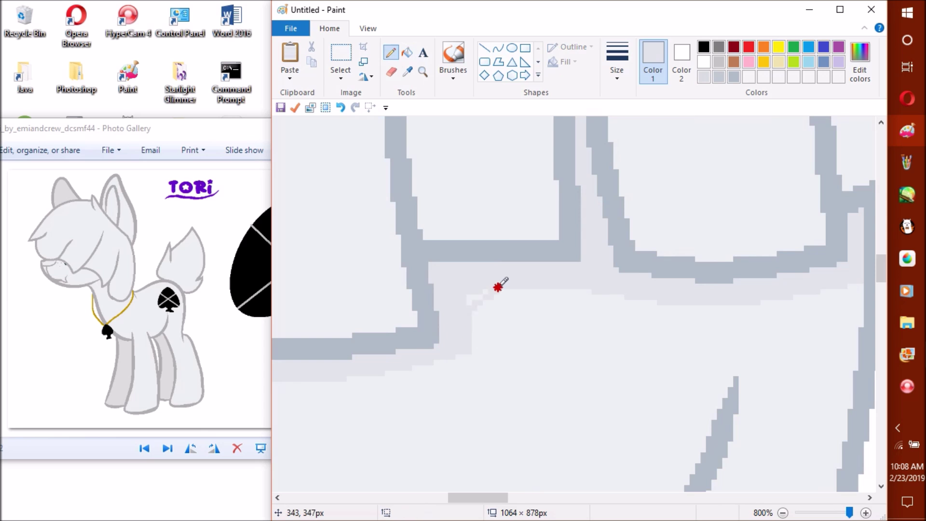
{"action": "scroll", "coordinate": [482, 280], "scroll_direction": "down", "scroll_amount": 4}
{"action": "key", "text": "ctrl+z"}
{"action": "scroll", "coordinate": [374, 244], "scroll_direction": "down", "scroll_amount": 1}
{"action": "scroll", "coordinate": [434, 270], "scroll_direction": "up", "scroll_amount": 4}
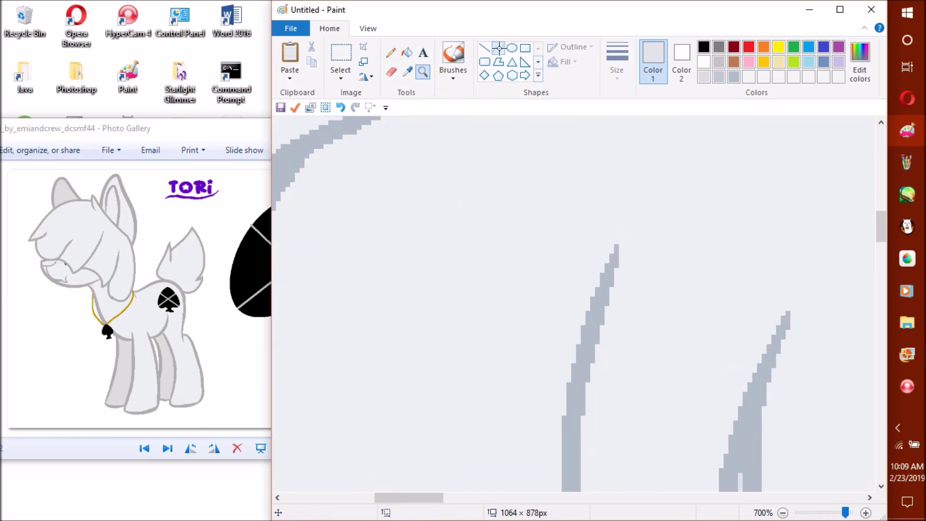
{"action": "scroll", "coordinate": [531, 270], "scroll_direction": "up", "scroll_amount": 2}
Fill grey strips beside the left and right mane lines, undoing the right-side fill
{"action": "left_click", "coordinate": [406, 52]}
{"action": "left_click", "coordinate": [572, 261]}
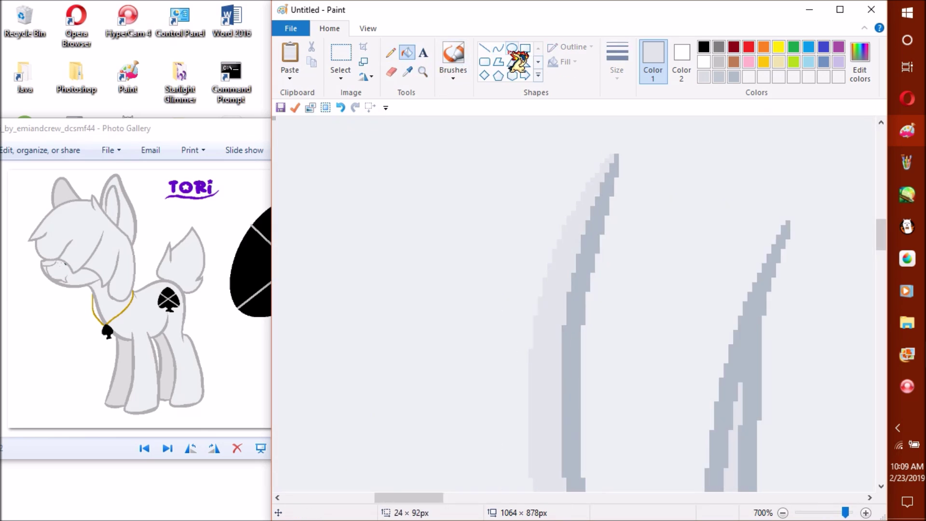
{"action": "scroll", "coordinate": [786, 135], "scroll_direction": "down", "scroll_amount": 2}
{"action": "left_click", "coordinate": [754, 190]}
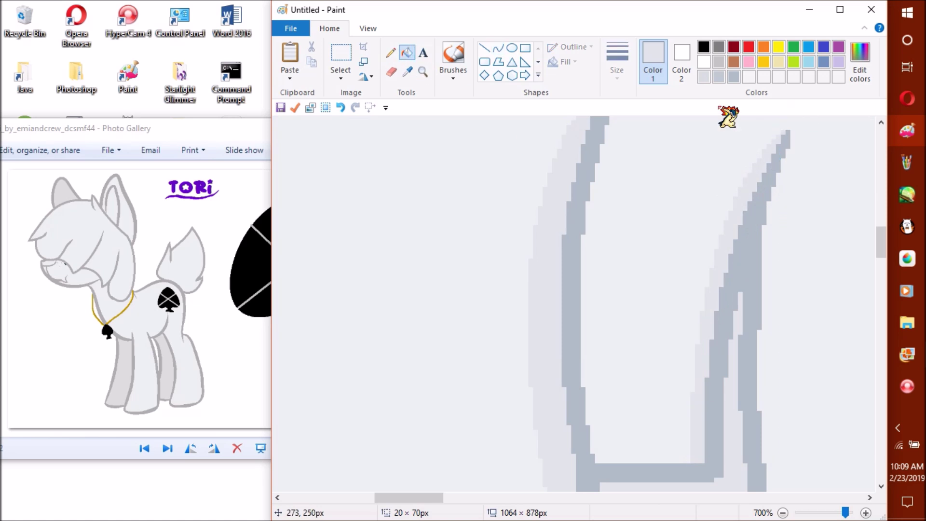
{"action": "key", "text": "ctrl+z"}
{"action": "scroll", "coordinate": [547, 172], "scroll_direction": "down", "scroll_amount": 3}
{"action": "scroll", "coordinate": [596, 196], "scroll_direction": "right", "scroll_amount": 2}
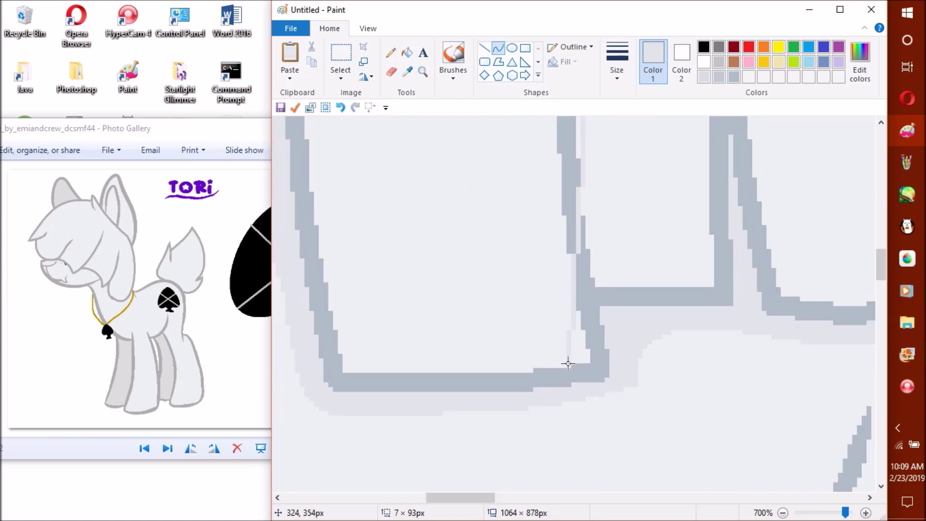
Zoom in on another part of the mane and bend faint curved shading highlights into place
{"action": "left_click", "coordinate": [423, 71]}
{"action": "left_click", "coordinate": [459, 198]}
{"action": "left_click_drag", "start_coordinate": [555, 425], "coordinate": [564, 174]}
{"action": "left_click_drag", "start_coordinate": [550, 299], "coordinate": [535, 260]}
{"action": "scroll", "coordinate": [627, 180], "scroll_direction": "down", "scroll_amount": 2}
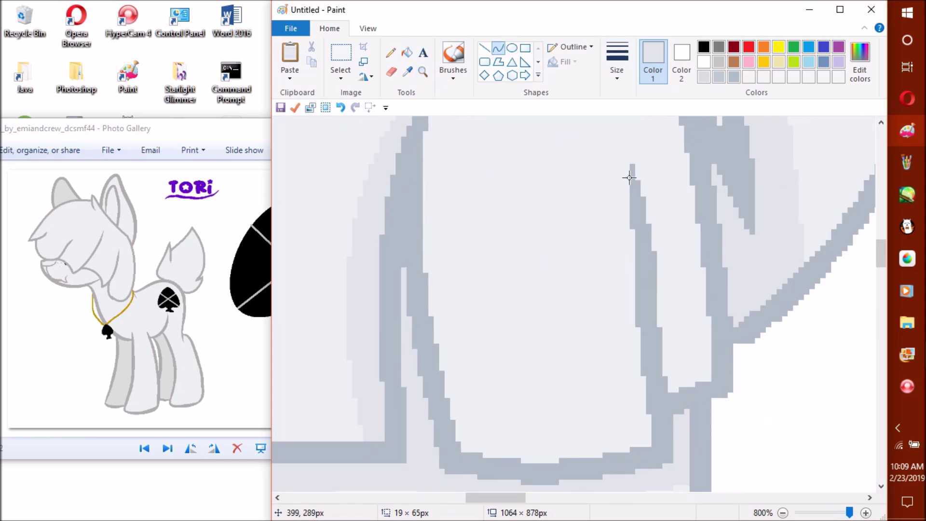
{"action": "left_click_drag", "start_coordinate": [631, 309], "coordinate": [664, 265]}
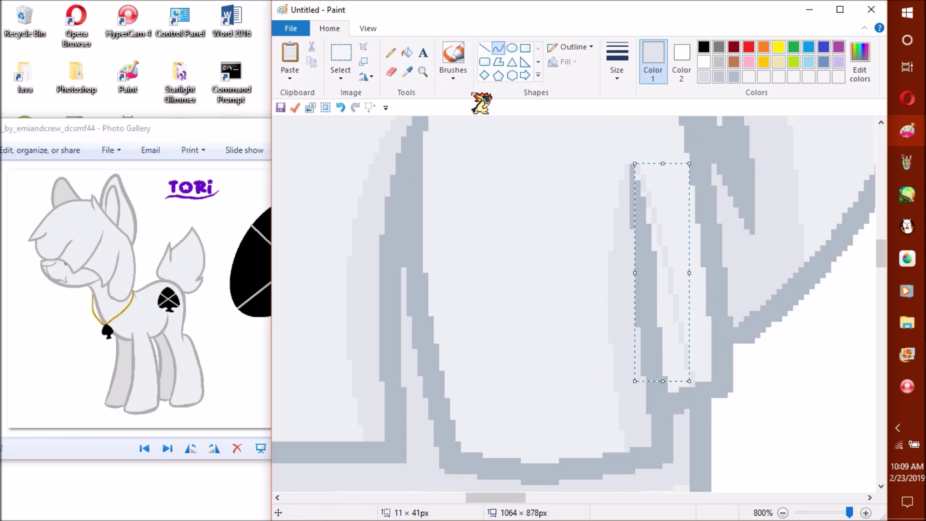
{"action": "scroll", "coordinate": [413, 221], "scroll_direction": "down", "scroll_amount": 3}
{"action": "scroll", "coordinate": [504, 258], "scroll_direction": "left", "scroll_amount": 3}
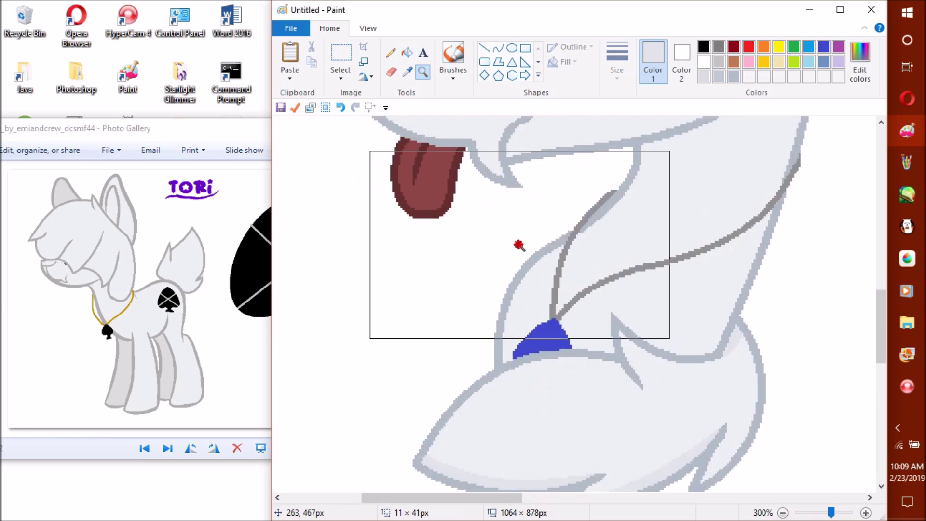
Zoom to the next mane strand and draw a faint shading curve along it
{"action": "scroll", "coordinate": [633, 182], "scroll_direction": "right", "scroll_amount": 2}
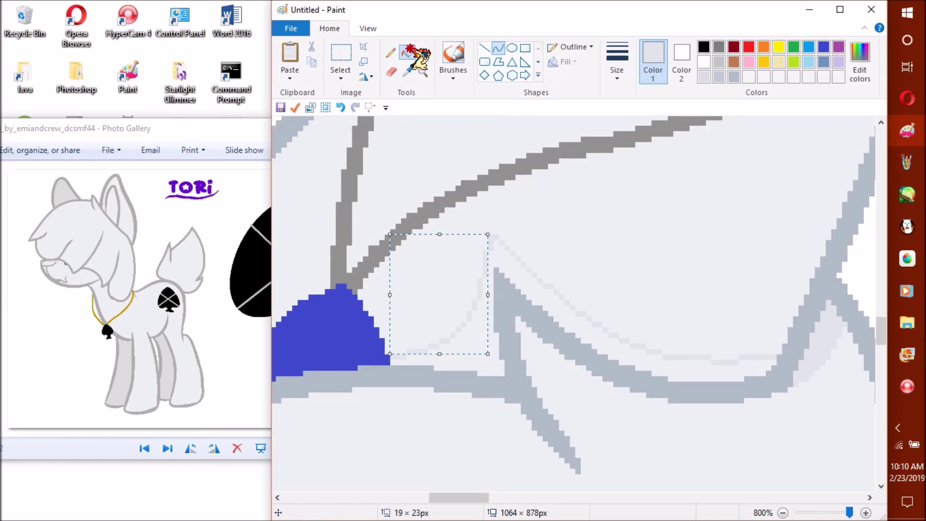
{"action": "left_click", "coordinate": [391, 52]}
{"action": "scroll", "coordinate": [489, 231], "scroll_direction": "left", "scroll_amount": 3}
{"action": "left_click", "coordinate": [423, 71]}
{"action": "right_click", "coordinate": [436, 182]}
{"action": "right_click", "coordinate": [403, 219]}
{"action": "left_click", "coordinate": [453, 241]}
{"action": "left_click_drag", "start_coordinate": [431, 405], "coordinate": [492, 356]}
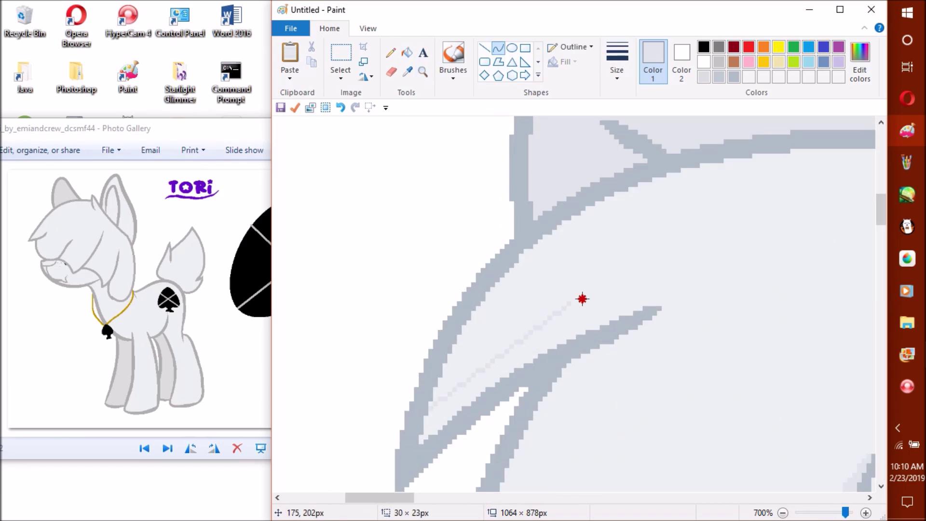
Zoom out to see the head, then zoom back in closely on the ear
{"action": "left_click", "coordinate": [423, 71]}
{"action": "right_click", "coordinate": [474, 308]}
{"action": "left_click", "coordinate": [438, 140]}
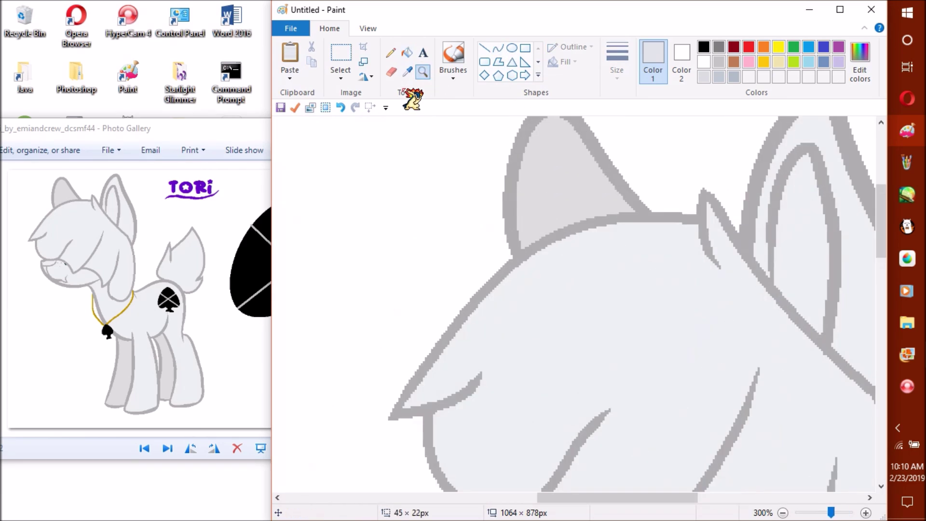
{"action": "right_click", "coordinate": [430, 120]}
{"action": "left_click", "coordinate": [423, 72]}
{"action": "left_click", "coordinate": [475, 144]}
Adjust the shading colour's lightness in Edit Colors to a paler blue-grey
{"action": "left_click", "coordinate": [423, 72]}
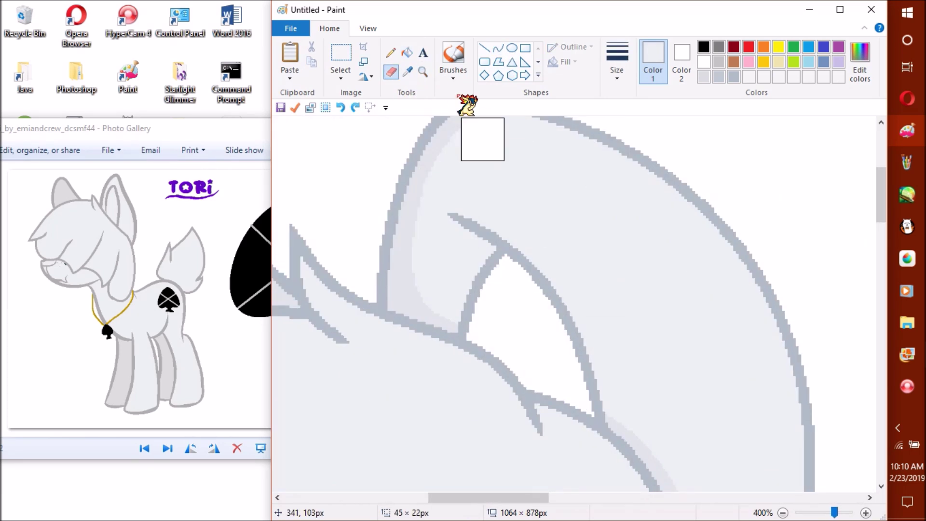
{"action": "left_click", "coordinate": [860, 61]}
{"action": "left_click", "coordinate": [475, 356]}
{"action": "left_click", "coordinate": [452, 252]}
{"action": "left_click", "coordinate": [860, 60]}
{"action": "left_click", "coordinate": [721, 202]}
{"action": "left_click", "coordinate": [453, 361]}
{"action": "left_click", "coordinate": [859, 61]}
{"action": "left_click", "coordinate": [721, 202]}
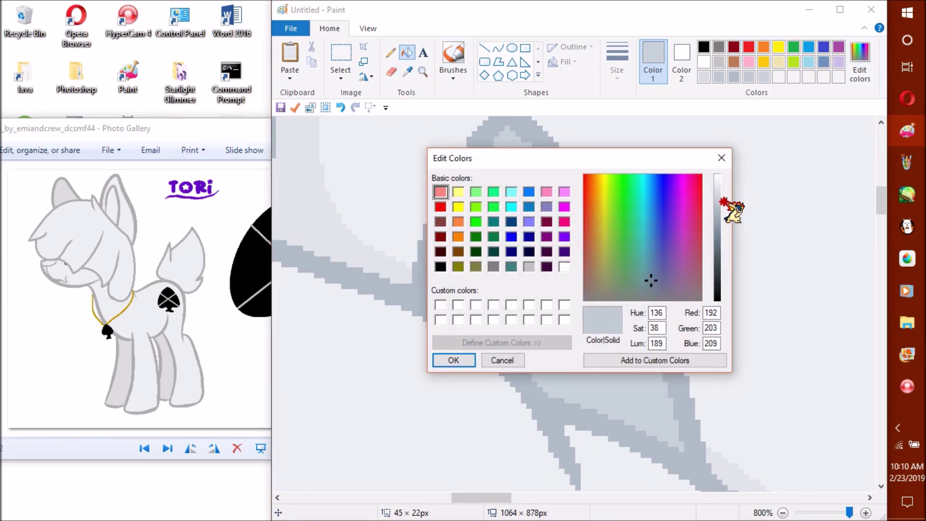
Keep the pale blue-grey, shade the inner ear with it, and zoom out to check the pony
{"action": "left_click", "coordinate": [453, 360]}
{"action": "left_click", "coordinate": [498, 48]}
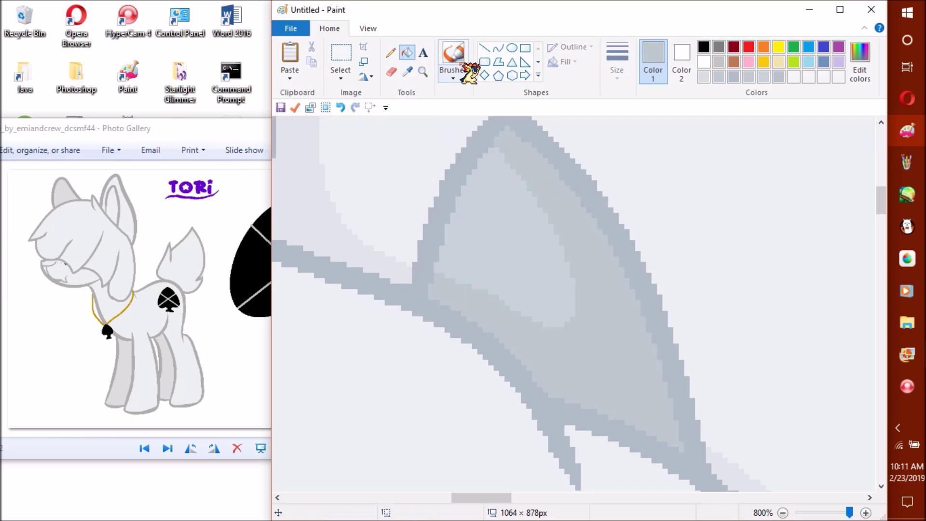
{"action": "left_click", "coordinate": [423, 72]}
{"action": "right_click", "coordinate": [441, 191]}
{"action": "left_click", "coordinate": [440, 191]}
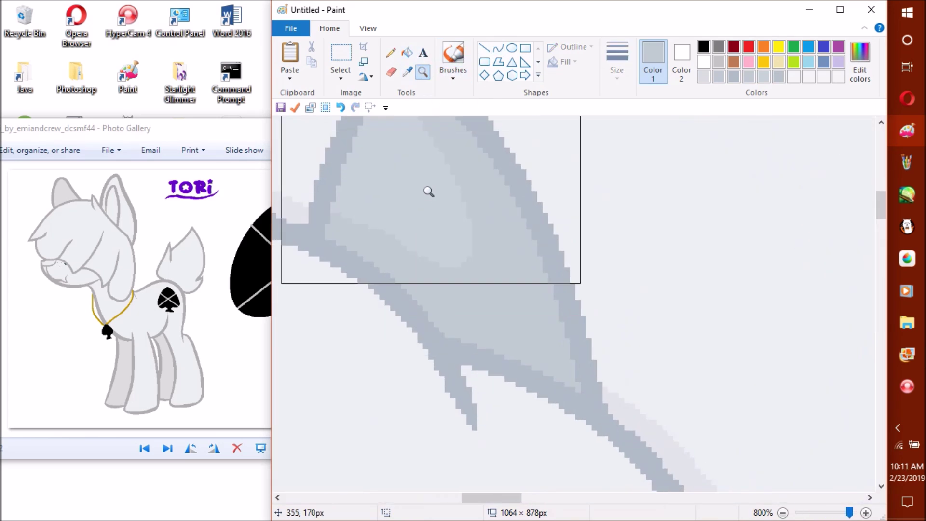
{"action": "scroll", "coordinate": [406, 258], "scroll_direction": "up", "scroll_amount": 2}
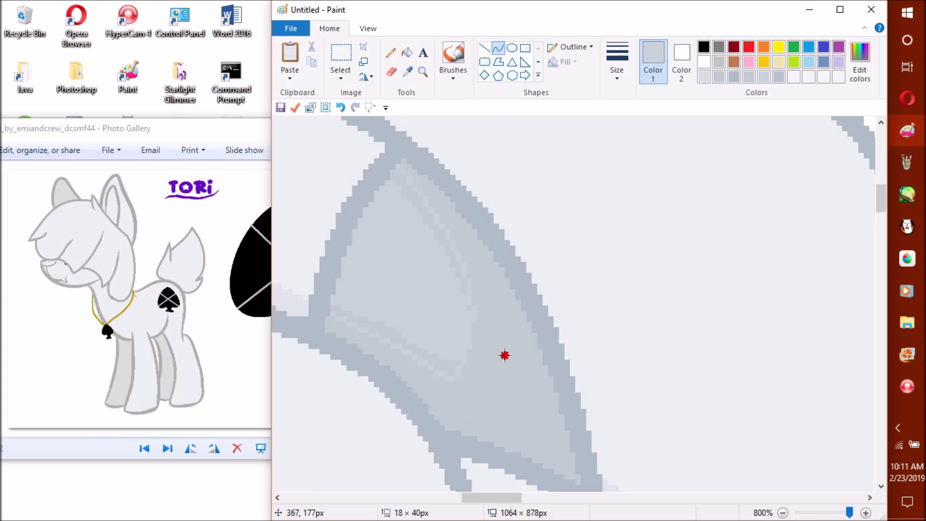
{"action": "left_click", "coordinate": [423, 72]}
{"action": "right_click", "coordinate": [442, 207]}
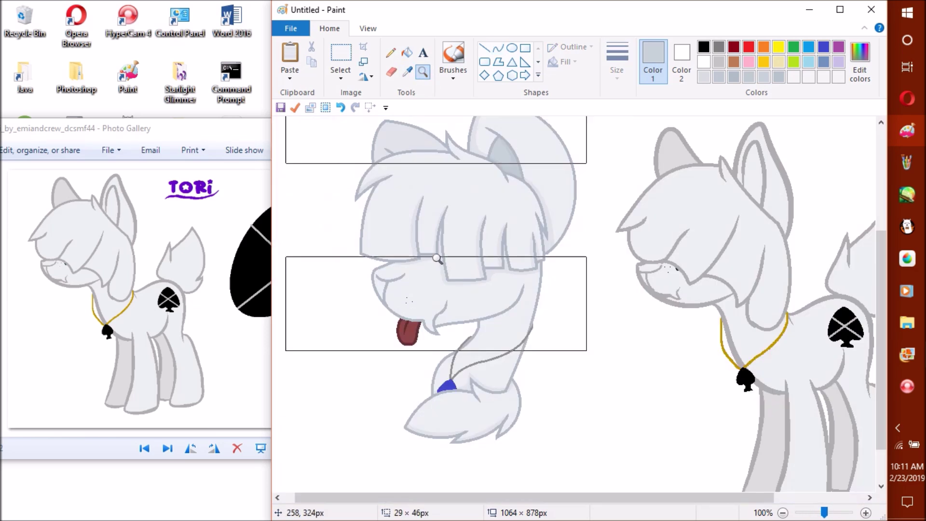
{"action": "left_click", "coordinate": [417, 137]}
{"action": "scroll", "coordinate": [542, 290], "scroll_direction": "left", "scroll_amount": 5}
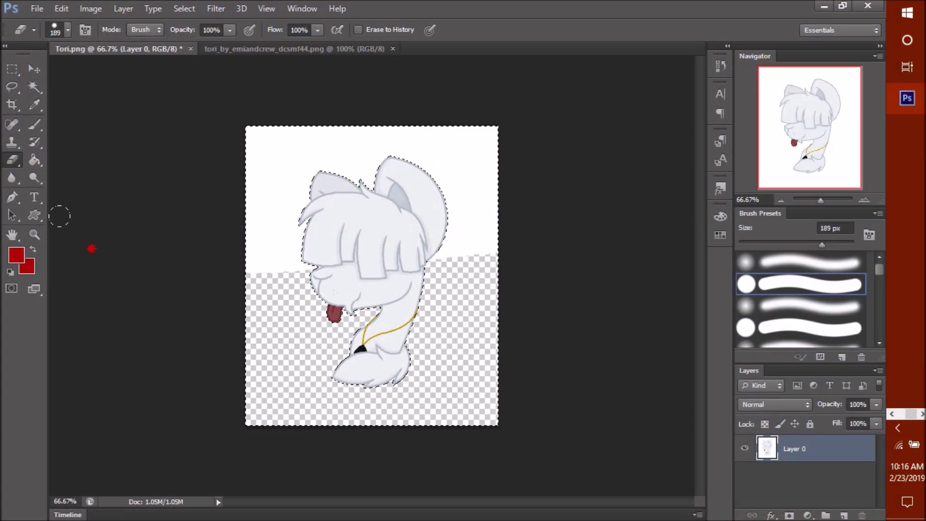
Widen the pony's canvas through the Canvas Size settings
{"action": "left_click", "coordinate": [123, 9]}
{"action": "left_click", "coordinate": [120, 119]}
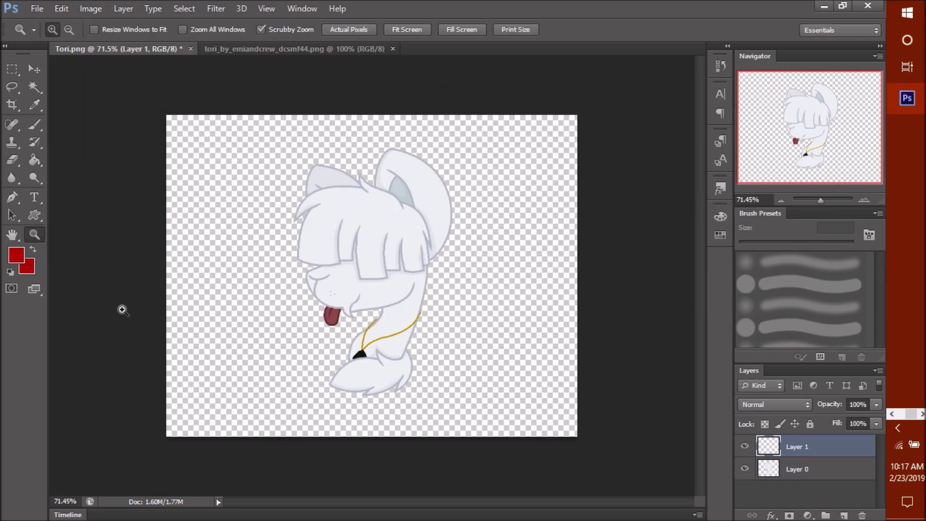
{"action": "key", "text": "b"}
{"action": "key", "text": "ctrl+Tab"}
Fill the new layer with purple and place it beneath the pony
{"action": "left_click", "coordinate": [347, 96], "text": "alt"}
{"action": "key", "text": "ctrl+Tab"}
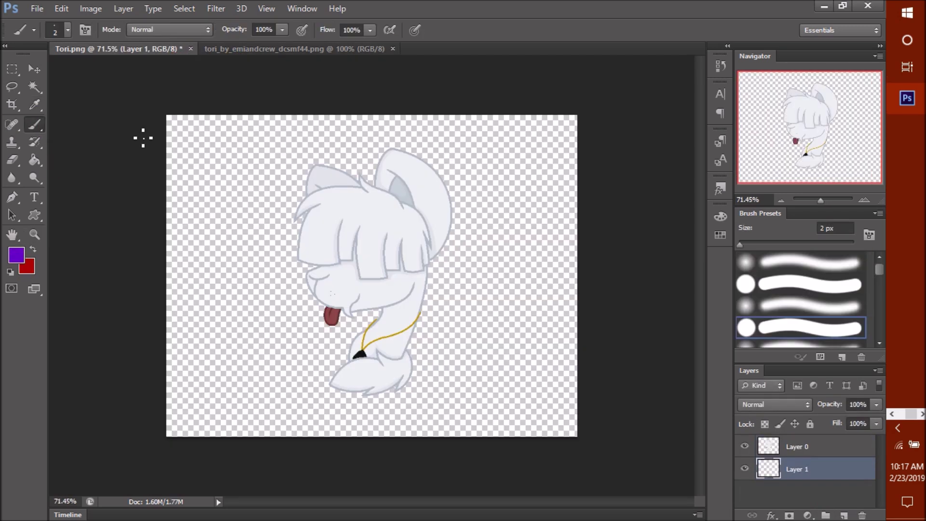
{"action": "left_click_drag", "start_coordinate": [164, 124], "coordinate": [579, 125]}
{"action": "key", "text": "alt+BackSpace"}
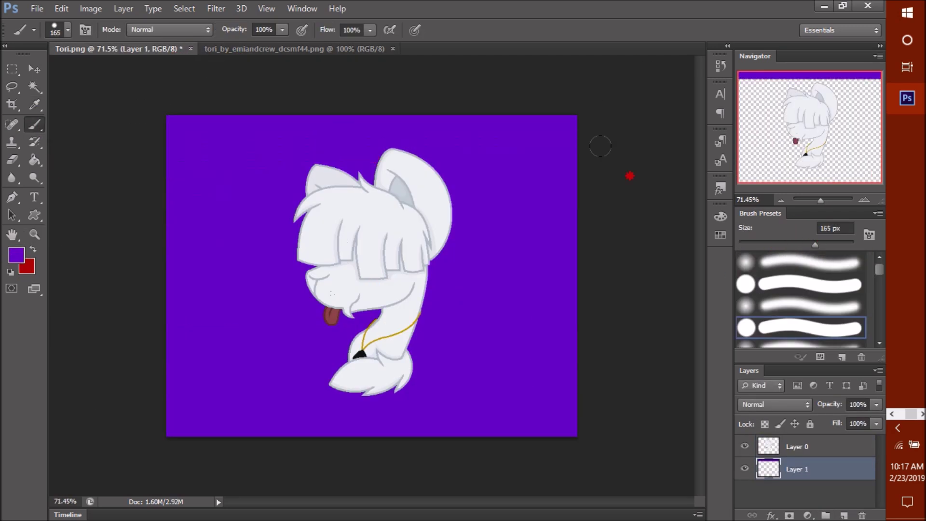
{"action": "key", "text": "v"}
{"action": "scroll", "coordinate": [300, 243], "scroll_direction": "up", "scroll_amount": 2}
{"action": "key", "text": "alt+bracketright"}
{"action": "left_click_drag", "start_coordinate": [540, 344], "coordinate": [544, 345]}
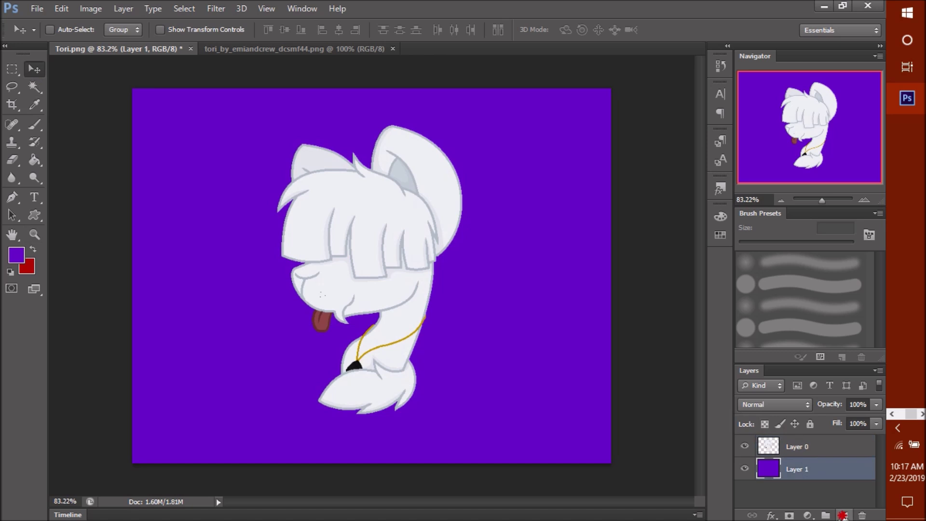
{"action": "key", "text": "alt+bracketleft"}
On a new layer, paint a large dark purple oval behind the pony
{"action": "key", "text": "ctrl+shift+alt+n"}
{"action": "left_click", "coordinate": [16, 254]}
{"action": "left_click", "coordinate": [849, 256]}
{"action": "key", "text": "b"}
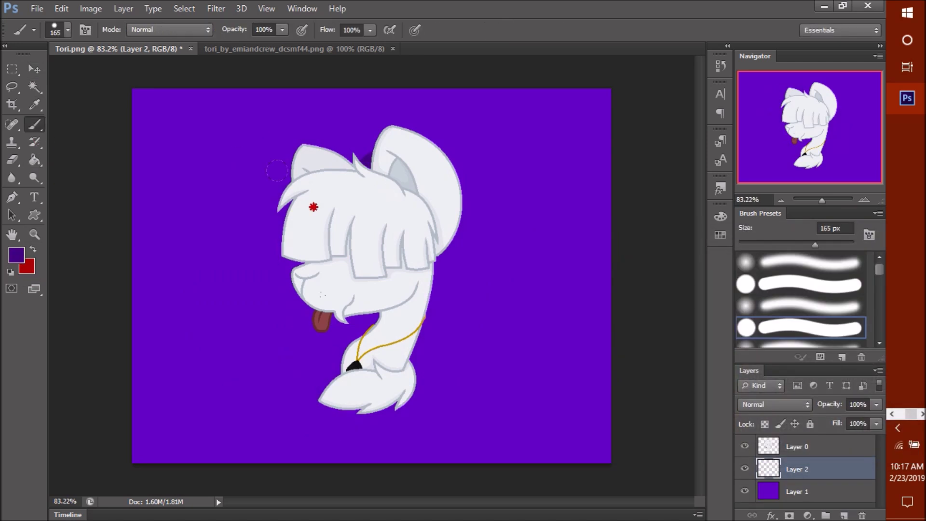
{"action": "left_click_drag", "start_coordinate": [273, 137], "coordinate": [482, 386]}
{"action": "left_click_drag", "start_coordinate": [338, 434], "coordinate": [207, 200]}
Soften the dark purple oval with Gaussian Blur and add another empty layer
{"action": "left_click", "coordinate": [216, 8]}
{"action": "left_click", "coordinate": [397, 241]}
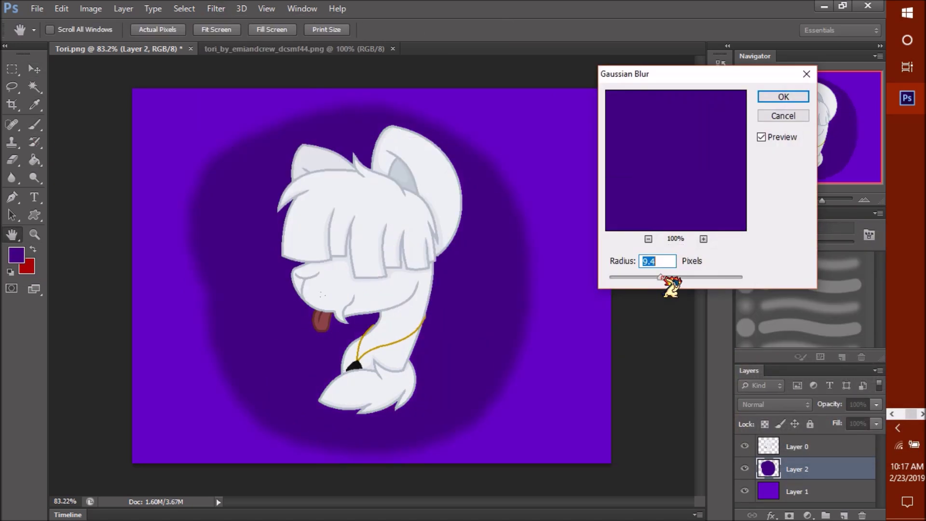
{"action": "key", "text": "Return"}
{"action": "key", "text": "ctrl+shift+alt+n"}
{"action": "left_click", "coordinate": [16, 254]}
Paint a dark blob on the new layer and darken it with Hue/Saturation lightness
{"action": "left_click", "coordinate": [864, 254]}
{"action": "left_click", "coordinate": [350, 255]}
{"action": "key", "text": "ctrl+u"}
{"action": "left_click_drag", "start_coordinate": [671, 202], "coordinate": [665, 202]}
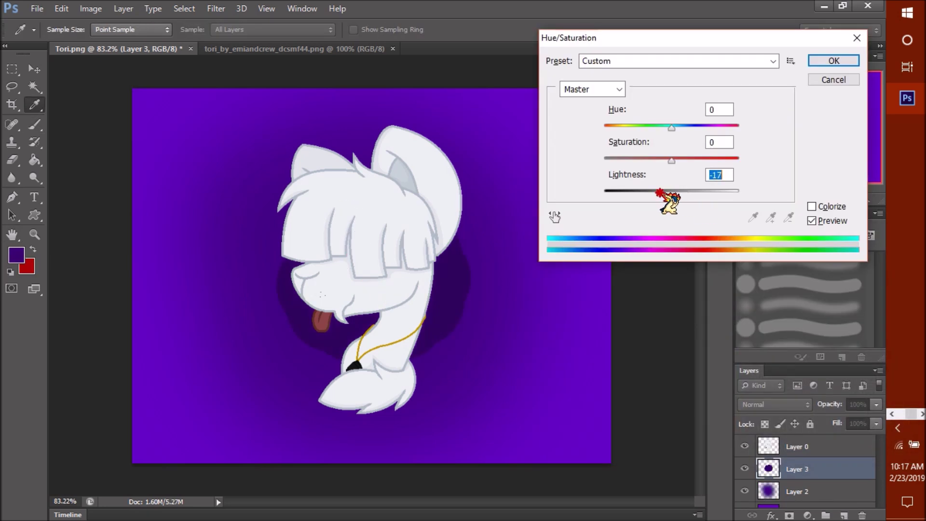
{"action": "key", "text": "Return"}
{"action": "left_click", "coordinate": [216, 8]}
{"action": "key", "text": "Escape"}
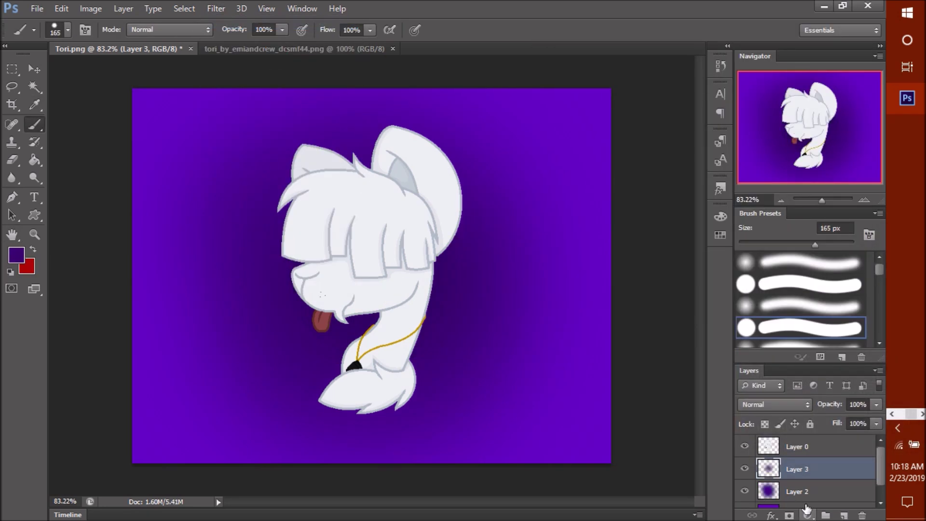
On Layer 2, dab a brighter violet at the four canvas corners
{"action": "key", "text": "i"}
{"action": "scroll", "coordinate": [771, 477], "scroll_direction": "down", "scroll_amount": 1}
{"action": "left_click", "coordinate": [772, 482]}
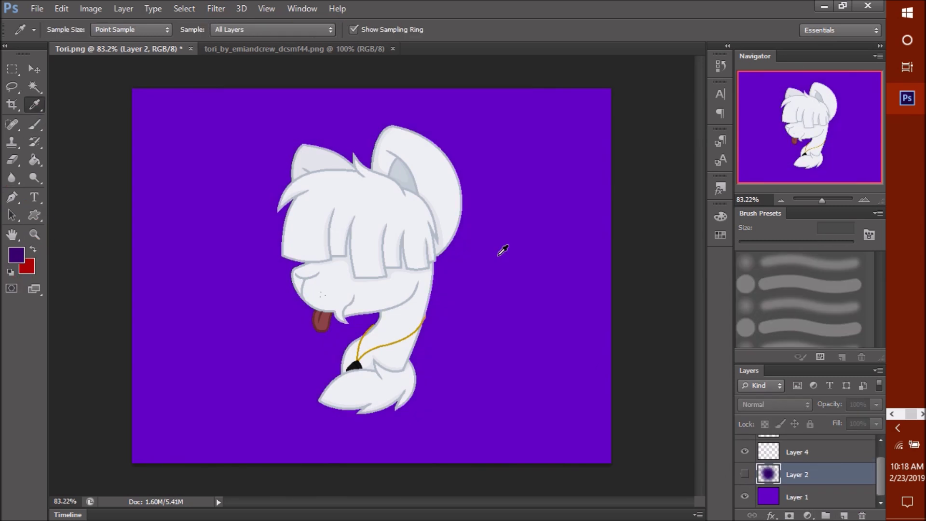
{"action": "left_click", "coordinate": [16, 255]}
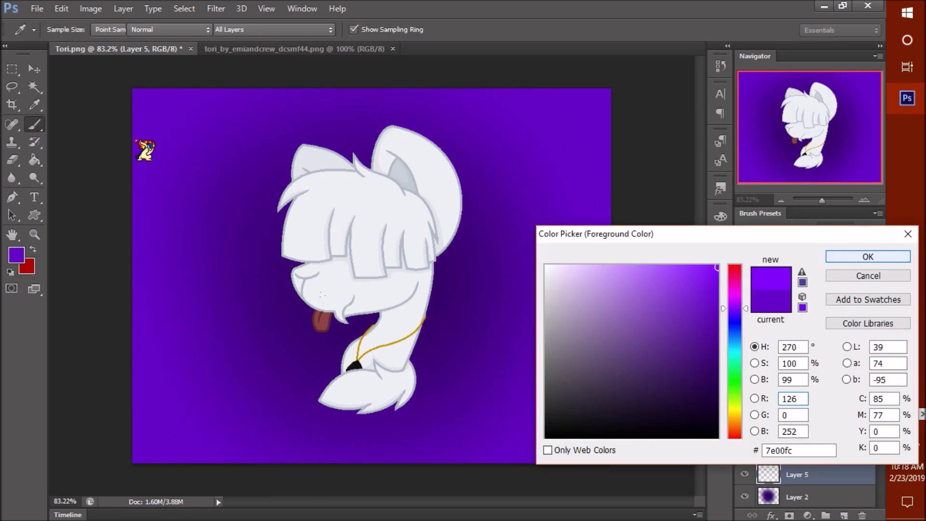
{"action": "left_click", "coordinate": [842, 257]}
{"action": "key", "text": "b"}
{"action": "left_click_drag", "start_coordinate": [144, 103], "coordinate": [166, 75]}
{"action": "left_click", "coordinate": [550, 121]}
{"action": "left_click", "coordinate": [578, 419]}
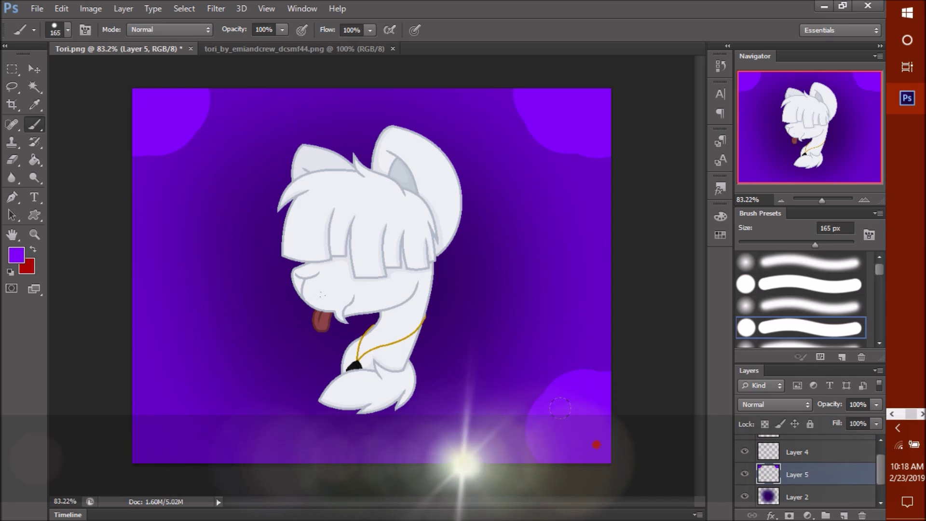
{"action": "left_click", "coordinate": [159, 414]}
Soften the violet corner dabs with a larger-radius Gaussian Blur
{"action": "left_click", "coordinate": [216, 9]}
{"action": "left_click", "coordinate": [427, 240]}
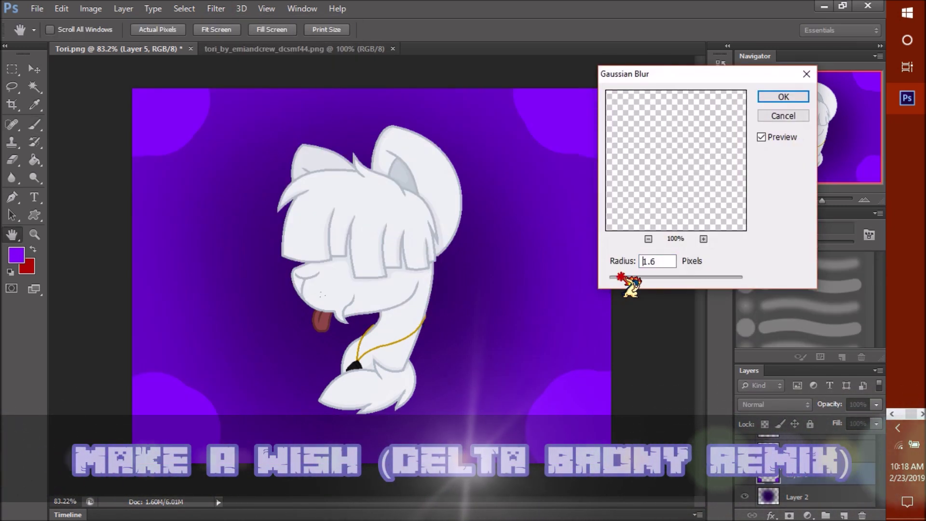
{"action": "left_click_drag", "start_coordinate": [612, 279], "coordinate": [675, 279]}
{"action": "key", "text": "Return"}
Paint light purple strokes along the canvas edges with the Brush
{"action": "key", "text": "b"}
{"action": "left_click", "coordinate": [16, 254]}
{"action": "left_click", "coordinate": [868, 256]}
{"action": "left_click_drag", "start_coordinate": [137, 74], "coordinate": [609, 441]}
{"action": "left_click_drag", "start_coordinate": [140, 106], "coordinate": [140, 441]}
Blur the edge strokes into a glow and lower that layer's opacity to 44%
{"action": "left_click", "coordinate": [216, 8]}
{"action": "left_click", "coordinate": [231, 19]}
{"action": "left_click", "coordinate": [876, 404]}
{"action": "left_click_drag", "start_coordinate": [875, 419], "coordinate": [837, 419]}
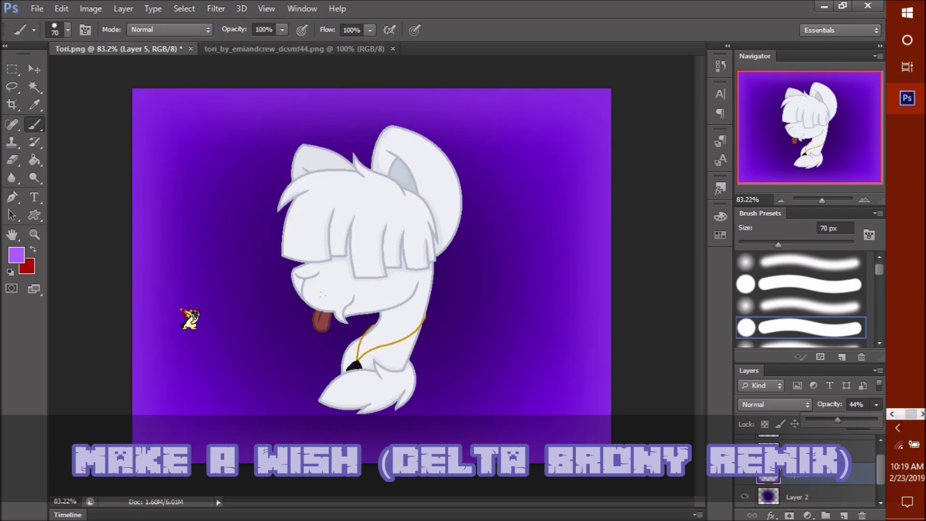
{"action": "left_click_drag", "start_coordinate": [878, 268], "coordinate": [879, 340]}
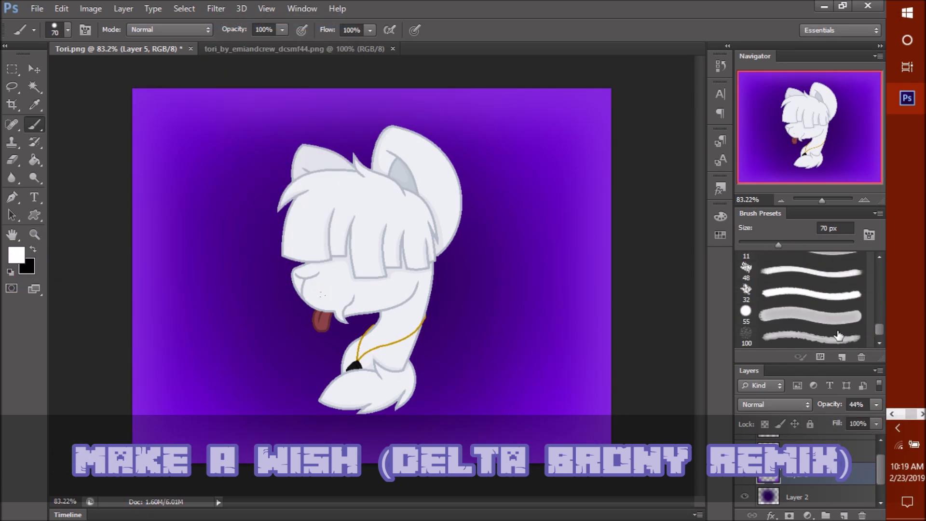
{"action": "left_click", "coordinate": [772, 452]}
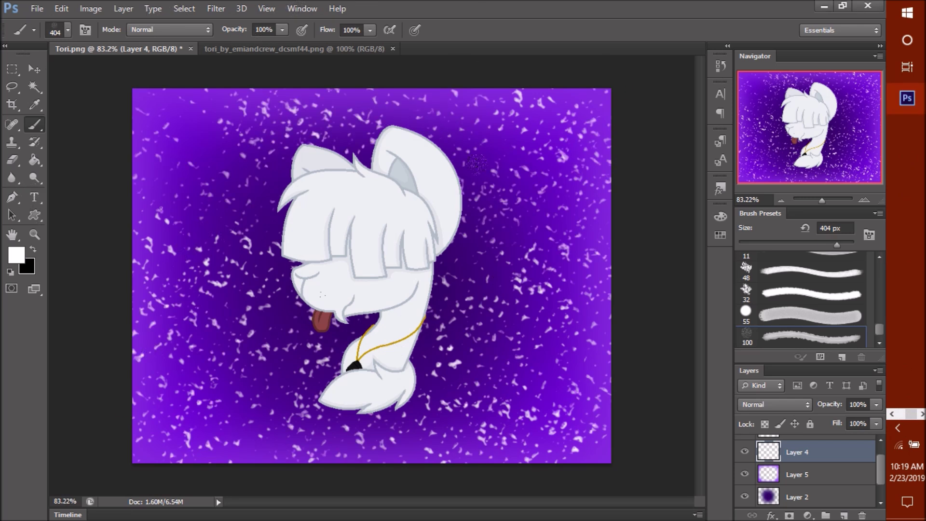
Set Layer 4's blend mode to Overlay, then launch MediBang Paint Pro
{"action": "left_click", "coordinate": [774, 404]}
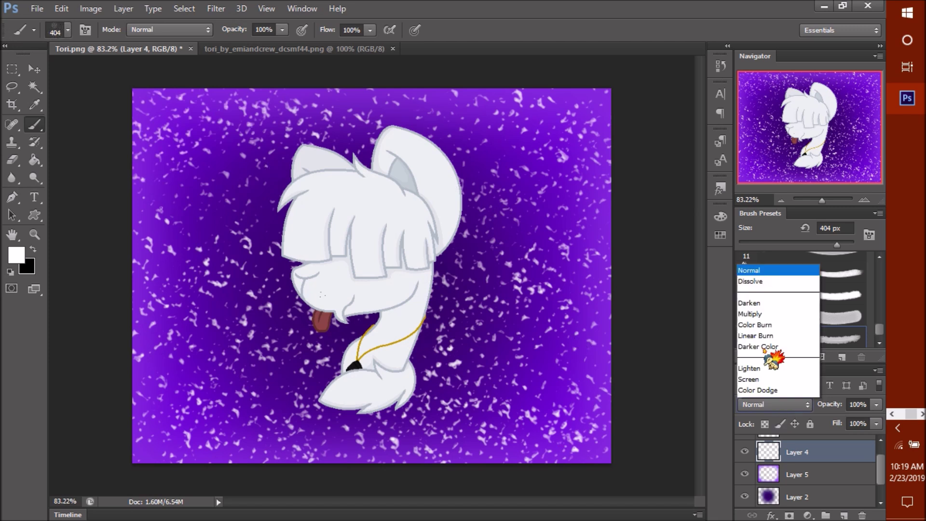
{"action": "left_click", "coordinate": [768, 159]}
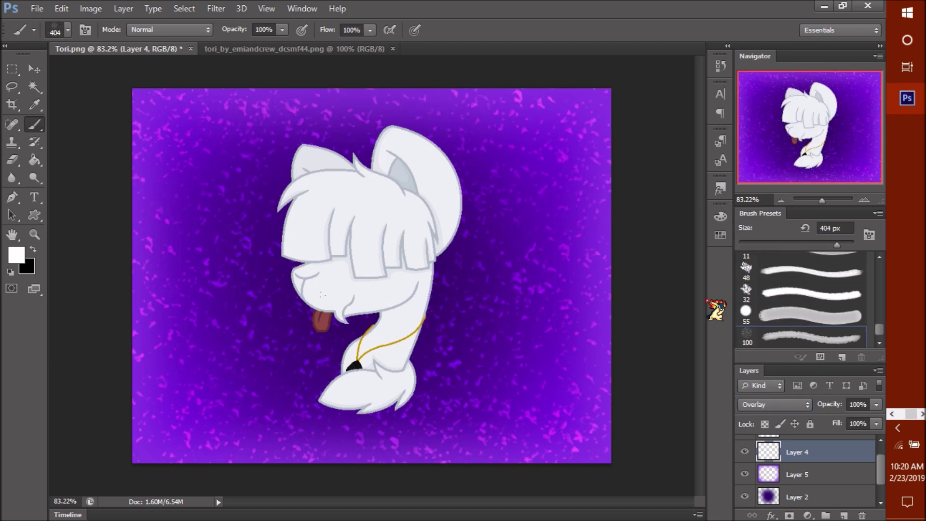
{"action": "left_click", "coordinate": [819, 314]}
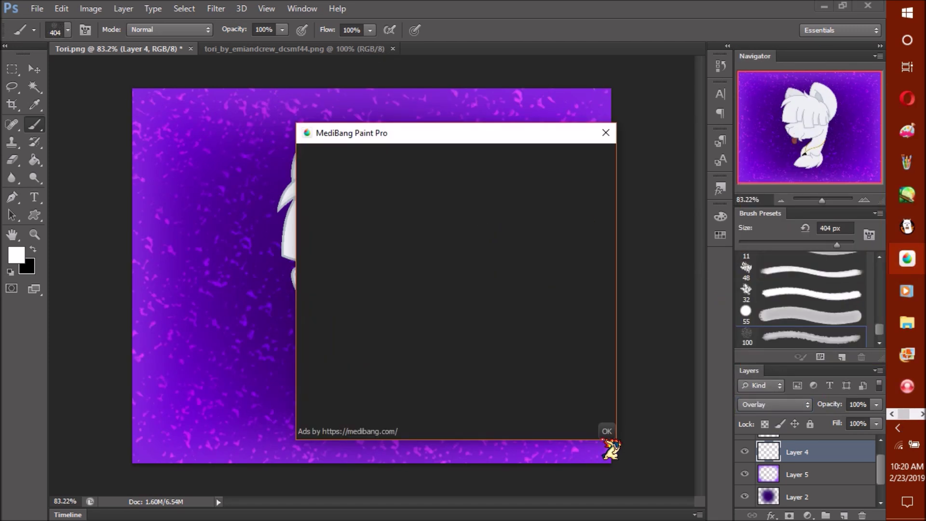
Dismiss the MediBang startup ad and open Tori.psd
{"action": "left_click", "coordinate": [57, 60]}
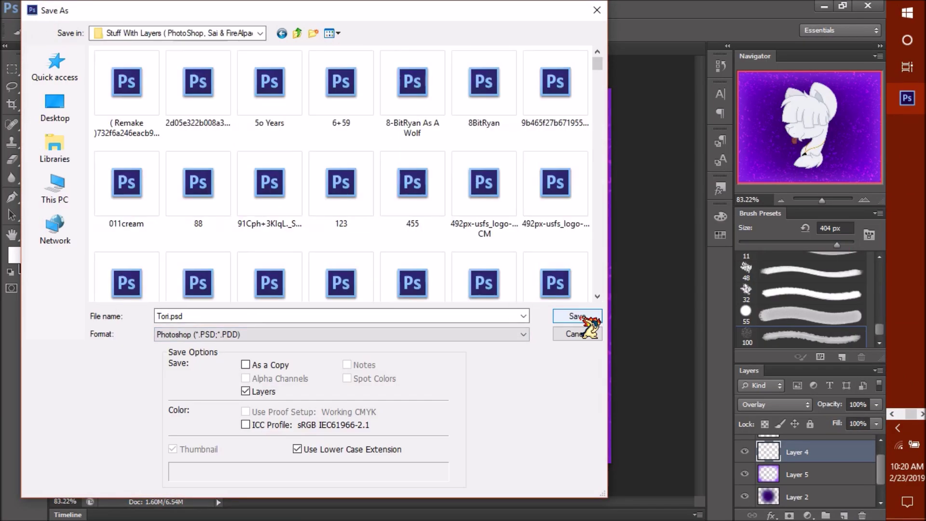
{"action": "left_click", "coordinate": [577, 316]}
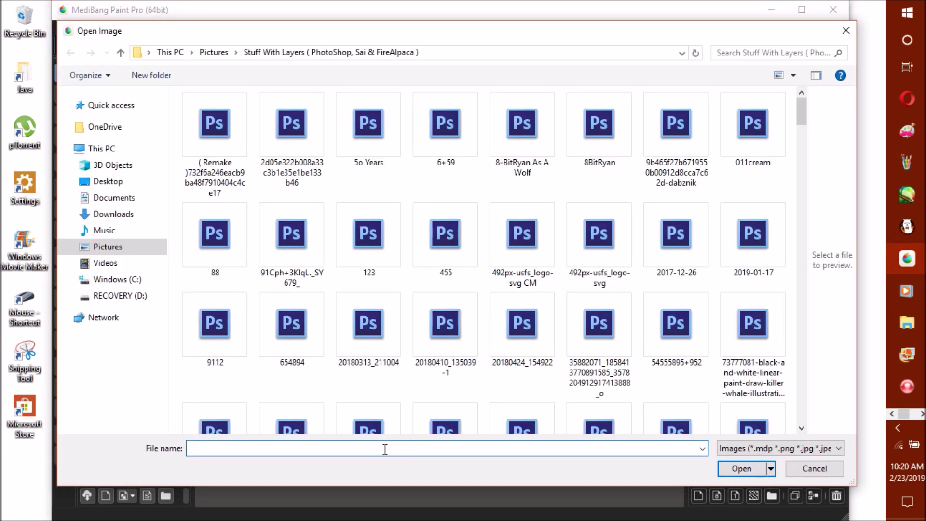
{"action": "type", "text": "t"}
{"action": "left_click", "coordinate": [338, 439]}
{"action": "left_click", "coordinate": [738, 467]}
Add a new layer and select the Sparkle Brush, undoing a green test stroke
{"action": "left_click", "coordinate": [698, 495]}
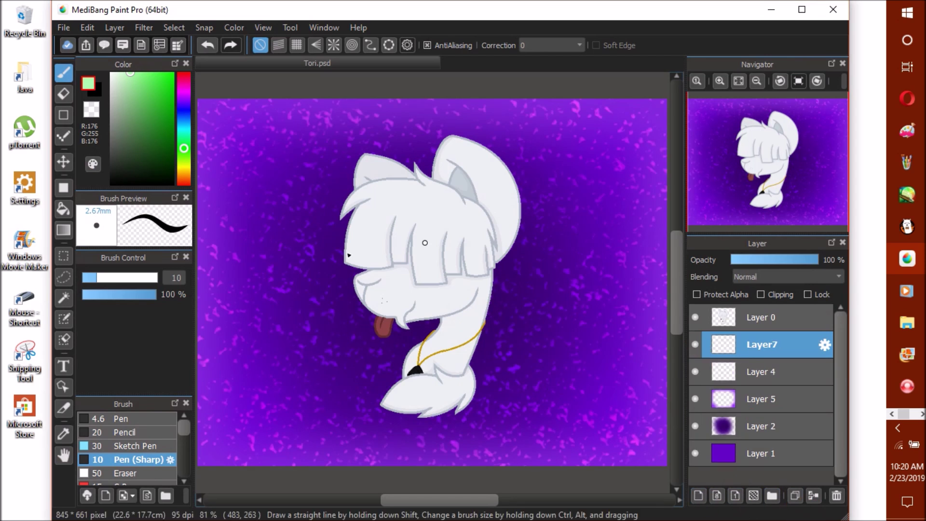
{"action": "scroll", "coordinate": [145, 434], "scroll_direction": "down", "scroll_amount": 3}
{"action": "scroll", "coordinate": [154, 462], "scroll_direction": "down", "scroll_amount": 2}
{"action": "left_click", "coordinate": [130, 451]}
{"action": "scroll", "coordinate": [137, 482], "scroll_direction": "up", "scroll_amount": 5}
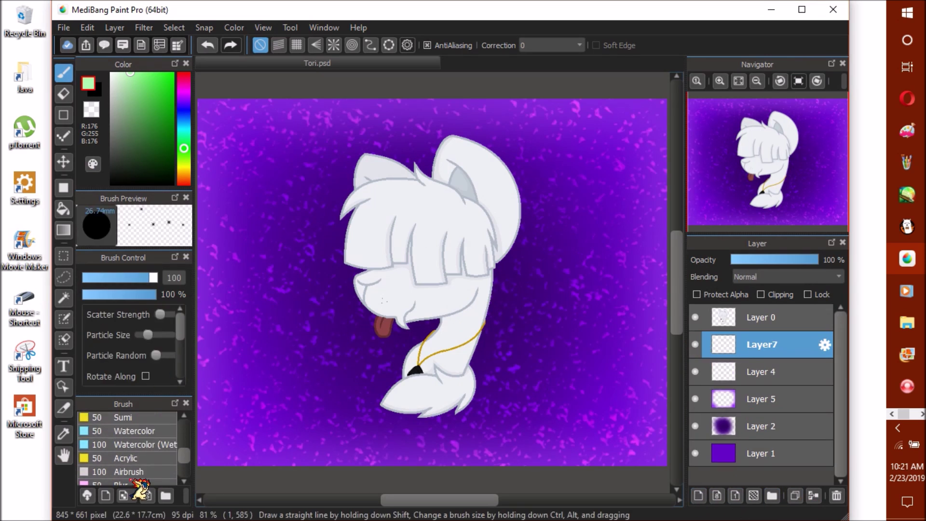
{"action": "scroll", "coordinate": [138, 482], "scroll_direction": "down", "scroll_amount": 5}
{"action": "left_click_drag", "start_coordinate": [270, 328], "coordinate": [390, 354]}
{"action": "key", "text": "ctrl+z"}
{"action": "scroll", "coordinate": [461, 271], "scroll_direction": "down", "scroll_amount": 2}
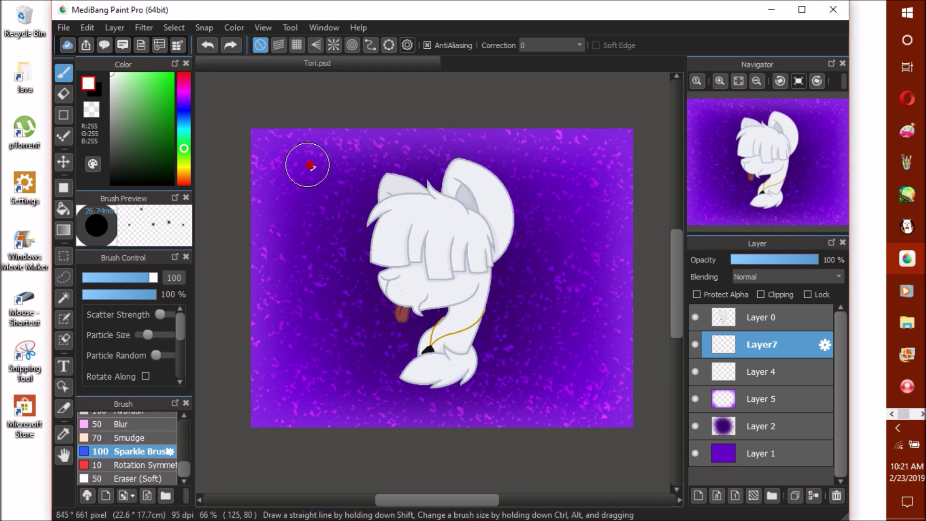
Paint white sparkles along all four canvas edges, then close the Tori document
{"action": "left_click_drag", "start_coordinate": [308, 144], "coordinate": [622, 154]}
{"action": "key", "text": "ctrl+z"}
{"action": "scroll", "coordinate": [145, 337], "scroll_direction": "down", "scroll_amount": 3}
{"action": "scroll", "coordinate": [169, 320], "scroll_direction": "up", "scroll_amount": 3}
{"action": "mouse_move", "coordinate": [300, 202]}
{"action": "left_mouse_down"}
{"action": "mouse_move", "coordinate": [283, 310]}
{"action": "mouse_move", "coordinate": [275, 141]}
{"action": "mouse_move", "coordinate": [356, 409]}
{"action": "mouse_move", "coordinate": [277, 372]}
{"action": "left_mouse_up"}
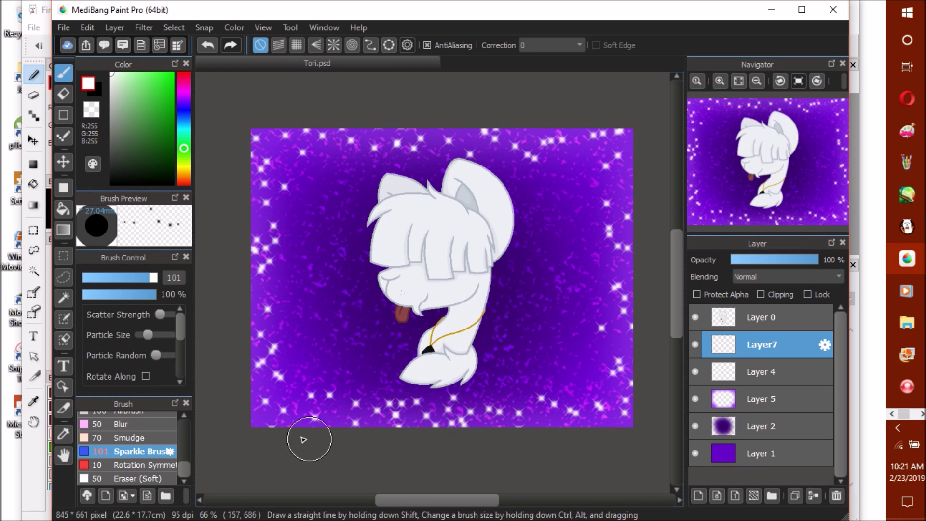
{"action": "left_click_drag", "start_coordinate": [590, 470], "coordinate": [353, 145]}
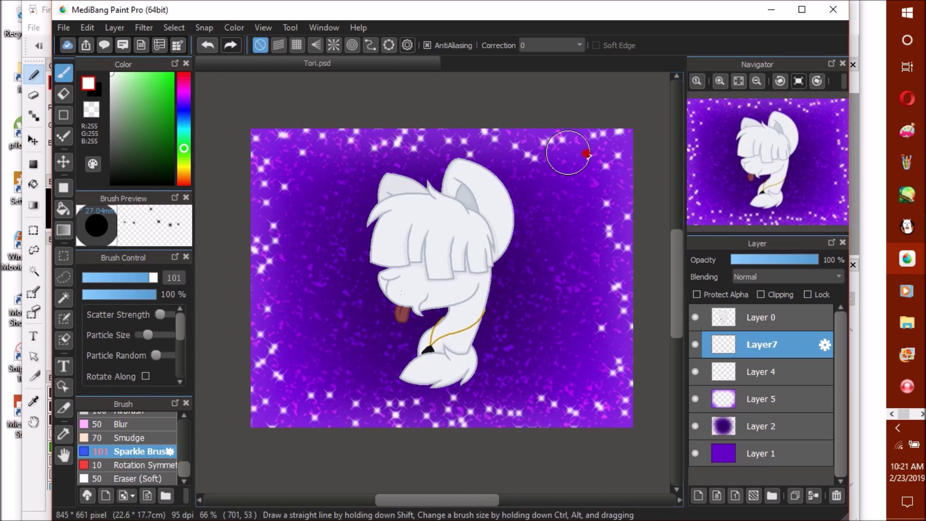
{"action": "left_click", "coordinate": [432, 64]}
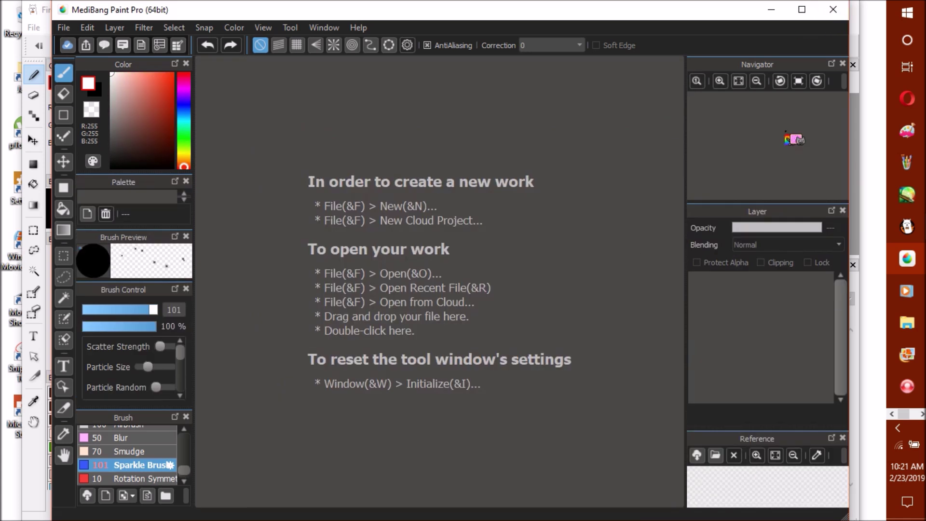
Open Tori.psd in FireAlpaca and rename the sparkle layer to Sparkle Sparkle
{"action": "left_click", "coordinate": [608, 448]}
{"action": "left_click", "coordinate": [34, 28]}
{"action": "left_click", "coordinate": [53, 78]}
{"action": "type", "text": "to"}
{"action": "left_click", "coordinate": [283, 467]}
{"action": "key", "text": "Return"}
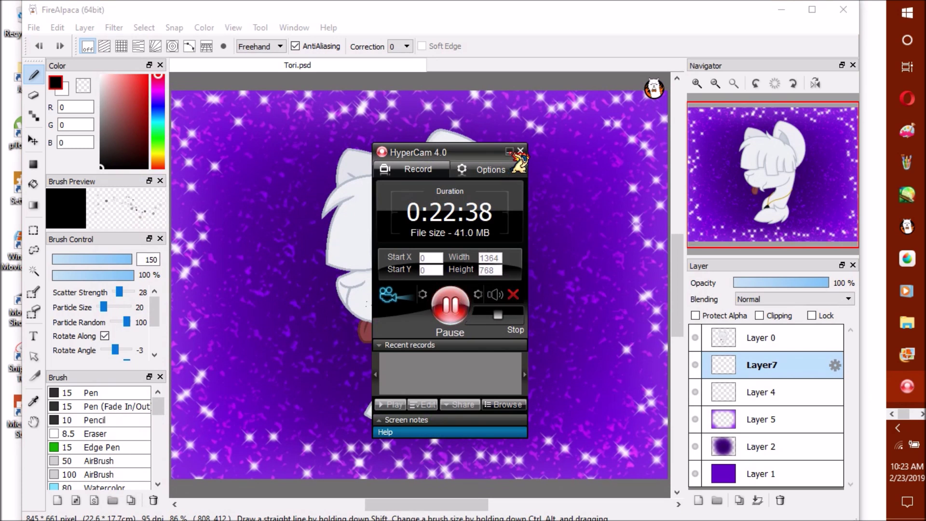
{"action": "left_click", "coordinate": [510, 152]}
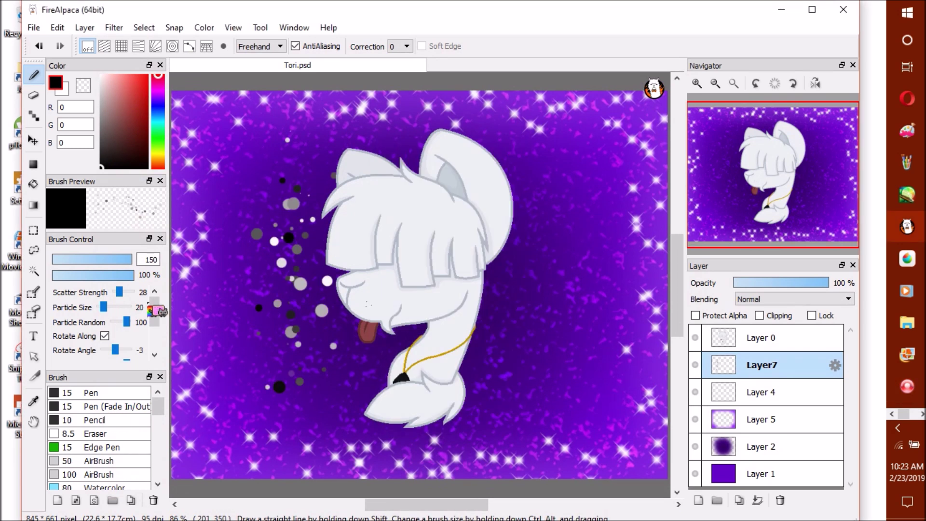
{"action": "double_click", "coordinate": [750, 369]}
{"action": "type", "text": "S"}
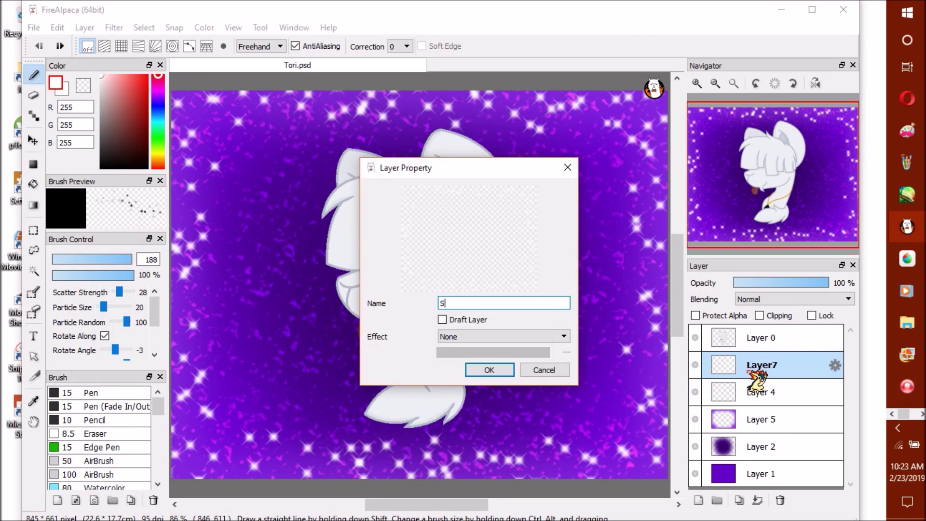
{"action": "type", "text": "parkle"}
{"action": "key", "text": "Return"}
Add Layer8 with large white bokeh dots at 16% opacity, and Layer9 at 56% opacity
{"action": "left_click", "coordinate": [695, 365]}
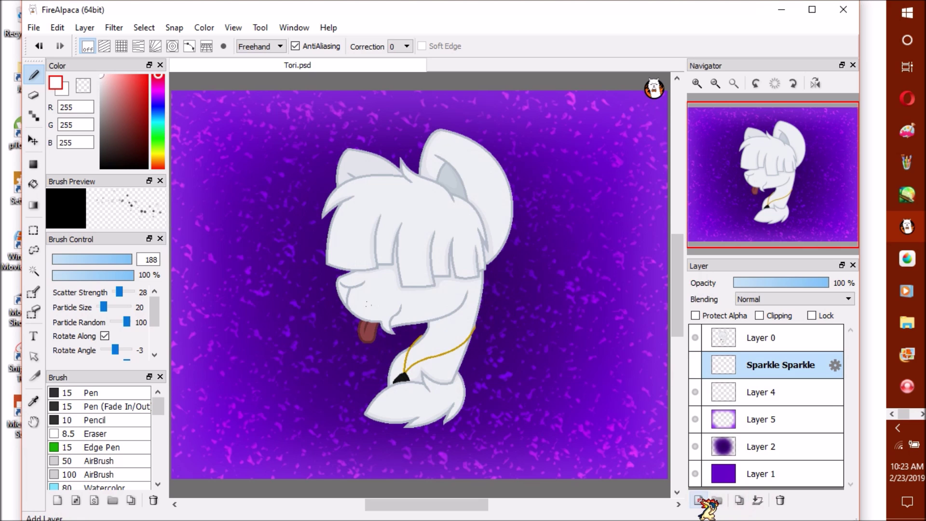
{"action": "key", "text": "ctrl+shift+n"}
{"action": "left_click_drag", "start_coordinate": [482, 159], "coordinate": [534, 356]}
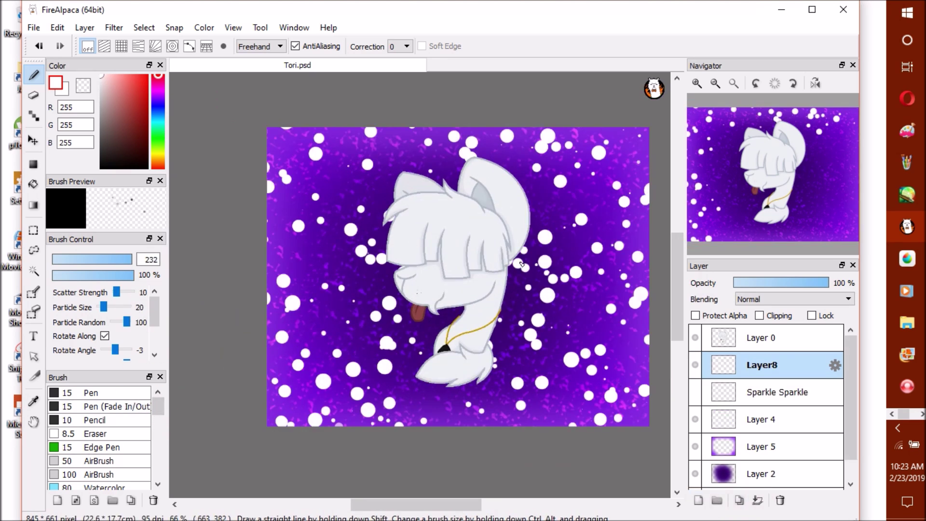
{"action": "left_click_drag", "start_coordinate": [822, 283], "coordinate": [748, 284]}
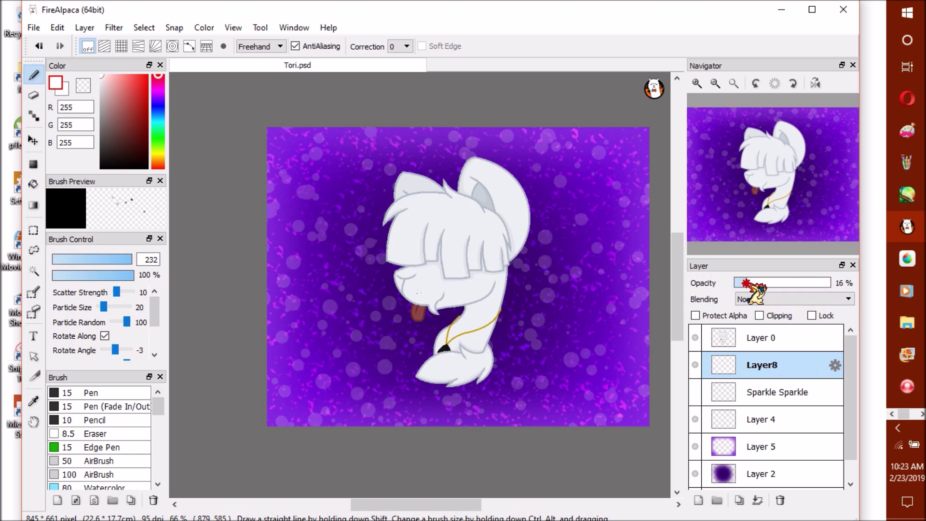
{"action": "left_click", "coordinate": [698, 499]}
{"action": "key", "text": "ctrl+minus"}
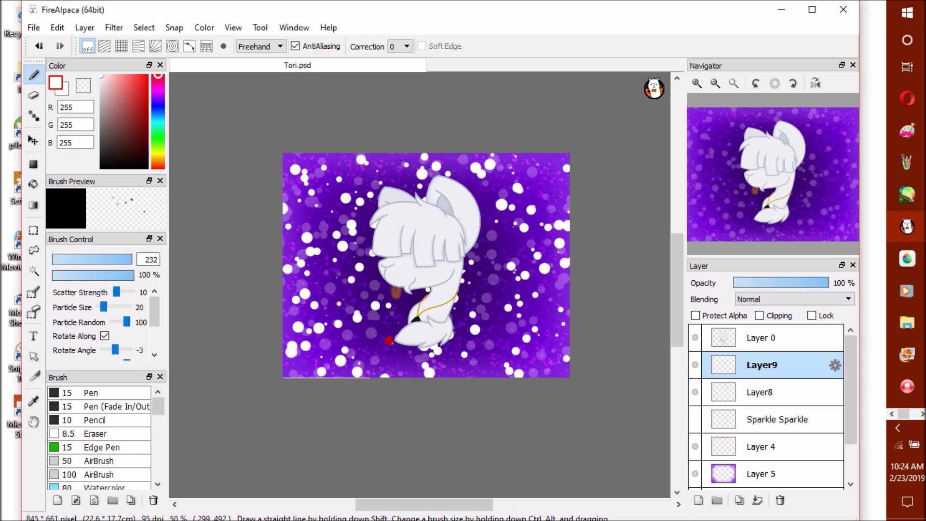
{"action": "left_click_drag", "start_coordinate": [826, 283], "coordinate": [789, 284]}
{"action": "scroll", "coordinate": [468, 292], "scroll_direction": "up", "scroll_amount": 1}
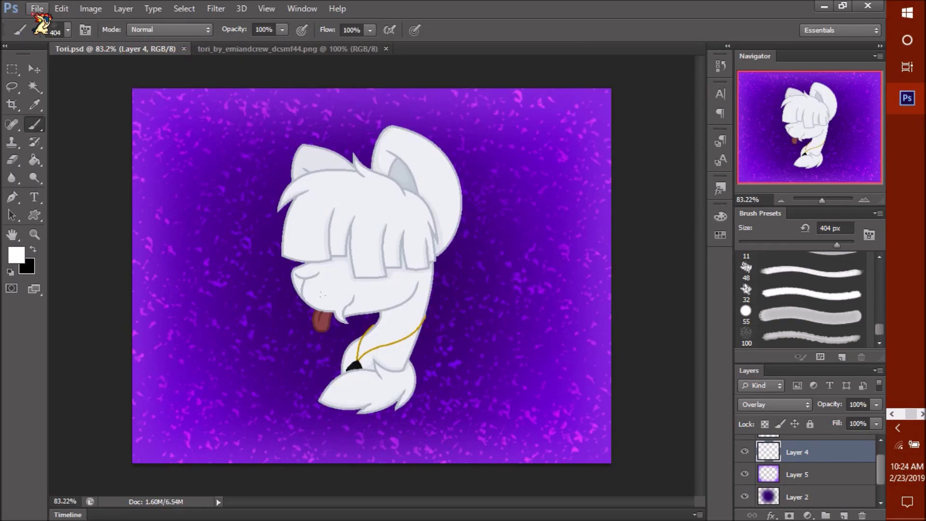
Reopen the updated Tori.psd in Photoshop
{"action": "left_click", "coordinate": [37, 10]}
{"action": "left_click", "coordinate": [53, 30]}
{"action": "type", "text": "to"}
{"action": "left_click", "coordinate": [285, 438]}
{"action": "key", "text": "Return"}
{"action": "key", "text": "Return"}
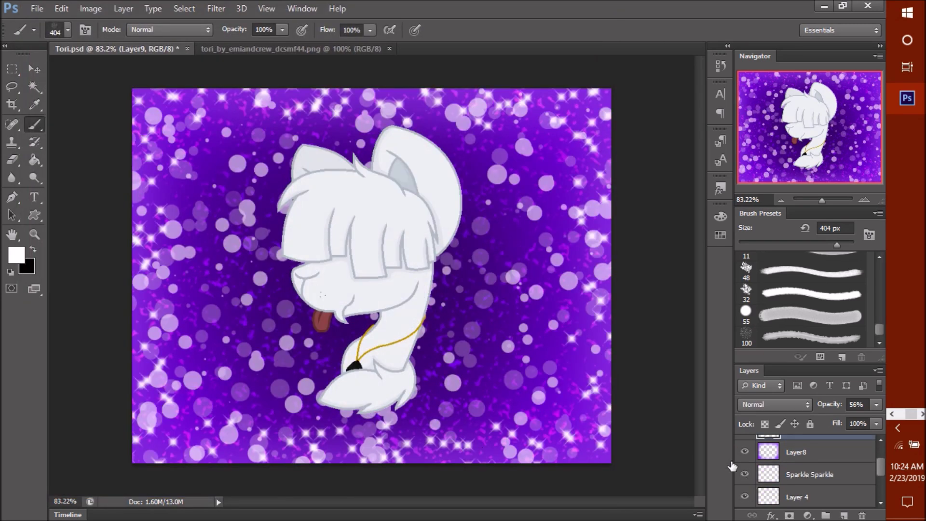
Apply a 7-pixel Gaussian Blur to the bokeh dots on Layer 6
{"action": "left_click", "coordinate": [34, 234]}
{"action": "left_click_drag", "start_coordinate": [156, 112], "coordinate": [193, 106]}
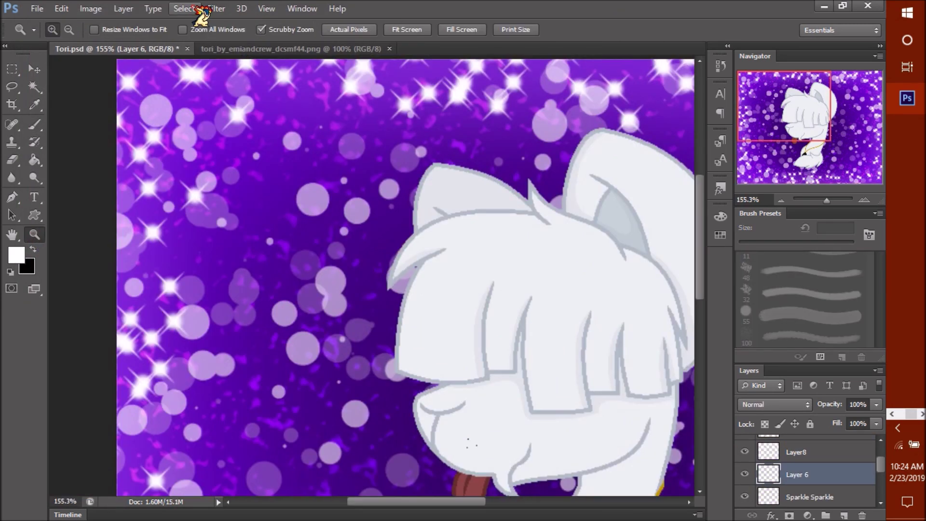
{"action": "left_click", "coordinate": [216, 8]}
{"action": "left_click", "coordinate": [391, 242]}
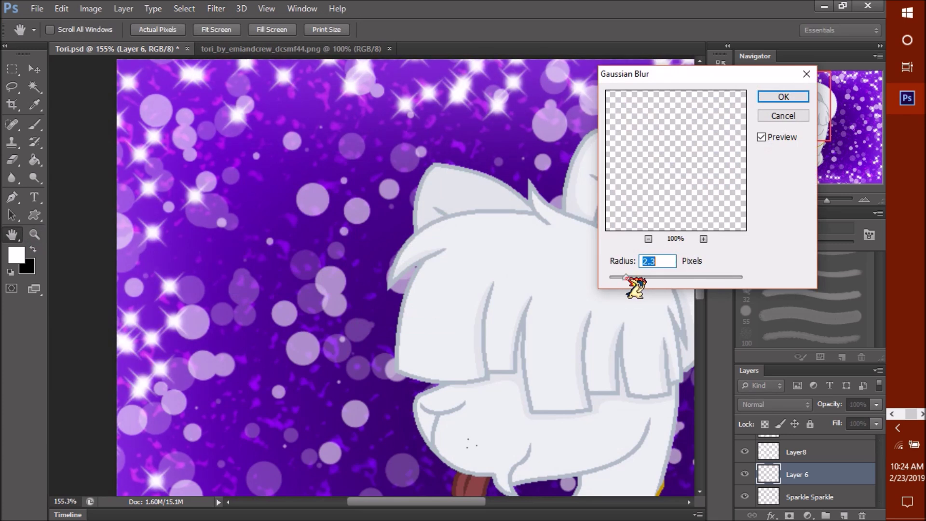
{"action": "left_click_drag", "start_coordinate": [625, 278], "coordinate": [653, 279]}
{"action": "key", "text": "Return"}
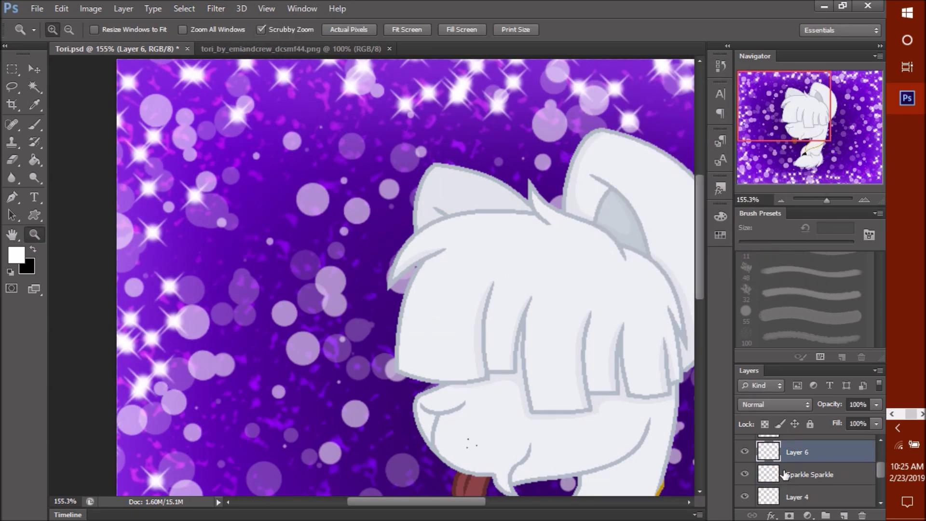
{"action": "key", "text": "ctrl+0"}
Fill Layer 7 with black using the Paint Bucket and lower its opacity
{"action": "key", "text": "x"}
{"action": "key", "text": "g"}
{"action": "left_click", "coordinate": [371, 275]}
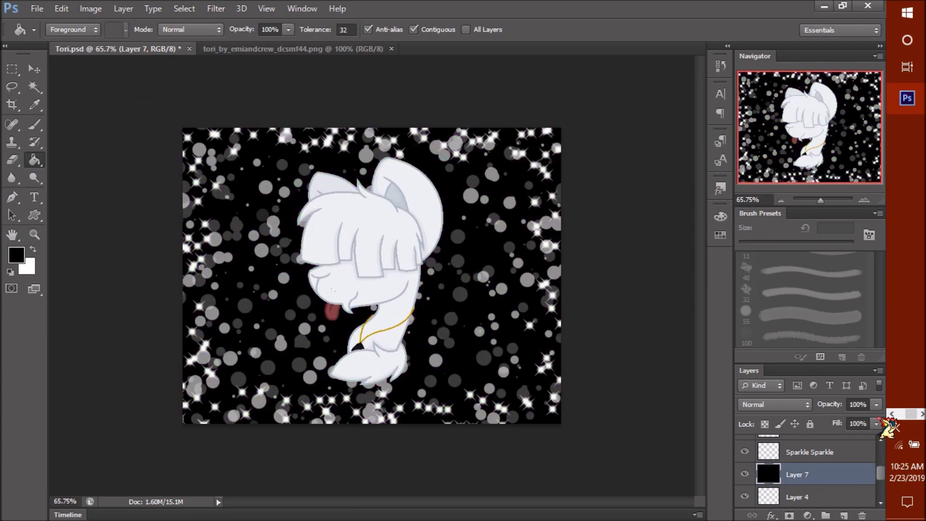
{"action": "left_click", "coordinate": [876, 404]}
{"action": "left_click_drag", "start_coordinate": [876, 418], "coordinate": [816, 424]}
{"action": "scroll", "coordinate": [810, 463], "scroll_direction": "up", "scroll_amount": 1}
Revisit Gaussian Blur on Layer 6, then set the black Layer 7 to 24% opacity
{"action": "left_click", "coordinate": [797, 451]}
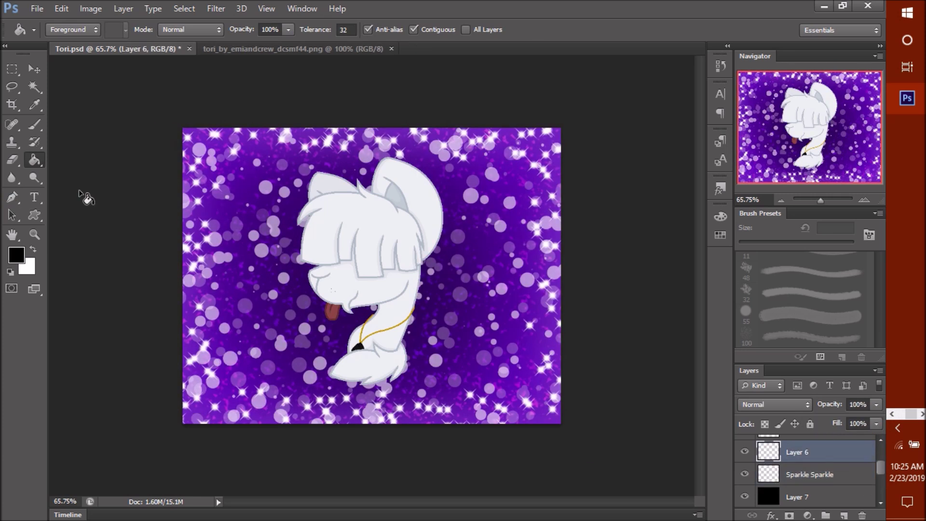
{"action": "key", "text": "z"}
{"action": "left_click_drag", "start_coordinate": [285, 203], "coordinate": [337, 202]}
{"action": "left_click", "coordinate": [216, 8]}
{"action": "left_click", "coordinate": [401, 243]}
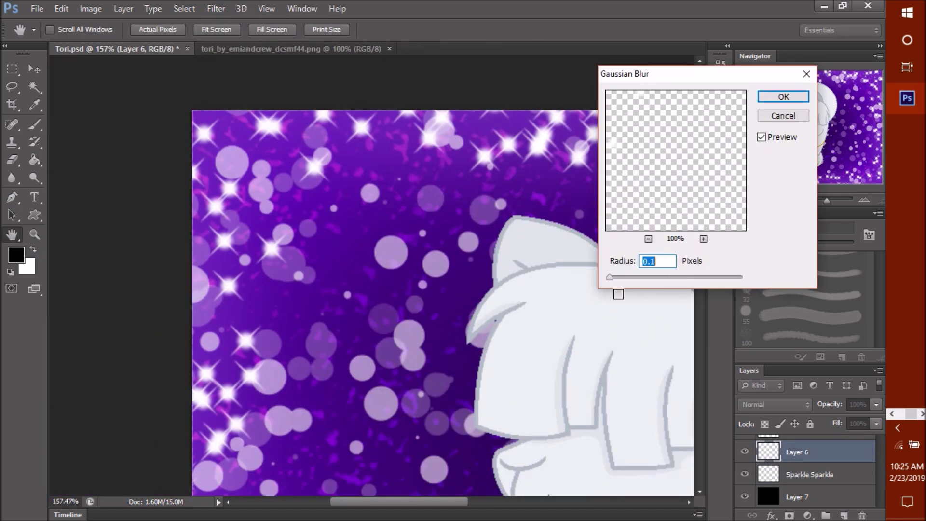
{"action": "left_click", "coordinate": [853, 497]}
{"action": "left_click", "coordinate": [876, 404]}
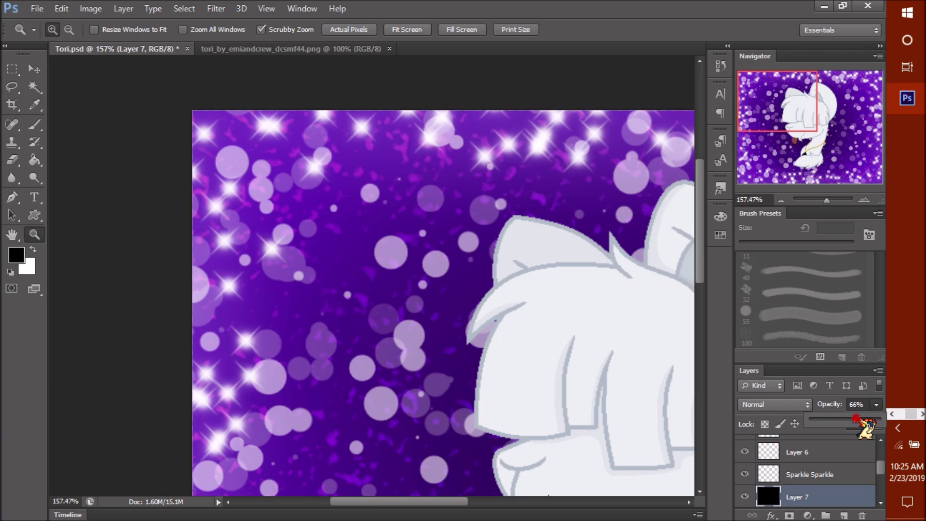
{"action": "left_click_drag", "start_coordinate": [882, 420], "coordinate": [819, 419]}
{"action": "scroll", "coordinate": [83, 279], "scroll_direction": "down", "scroll_amount": 3}
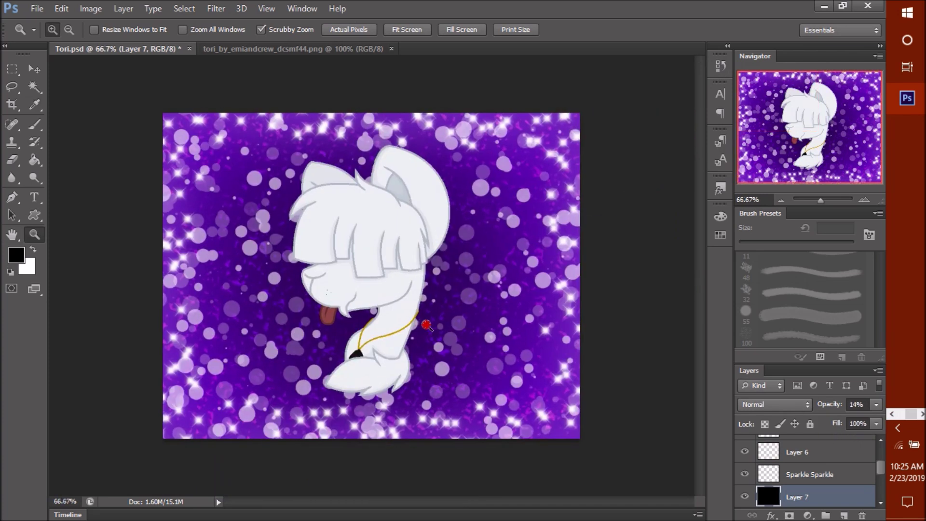
{"action": "scroll", "coordinate": [384, 186], "scroll_direction": "up", "scroll_amount": 3}
{"action": "scroll", "coordinate": [438, 254], "scroll_direction": "down", "scroll_amount": 2}
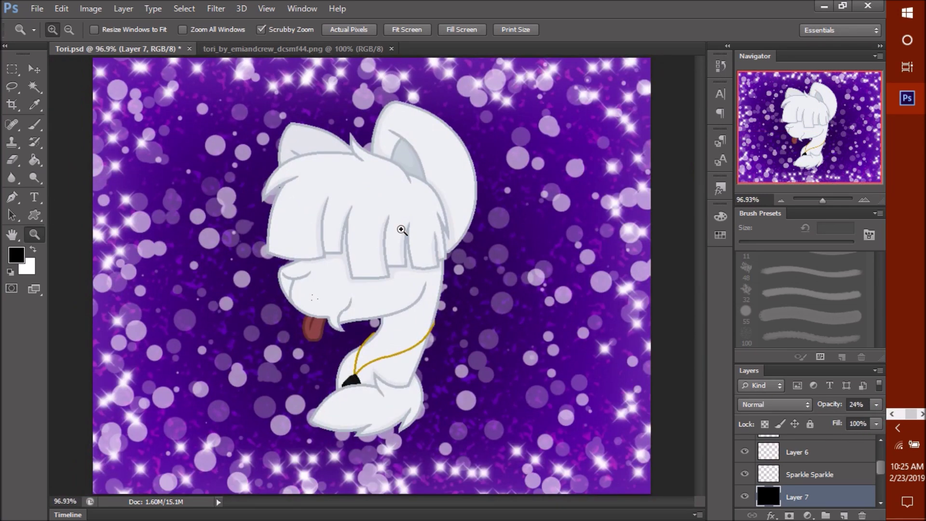
Sample a purple from the reference image with the Eyedropper and return to Tori
{"action": "left_click", "coordinate": [333, 49]}
{"action": "key", "text": "i"}
{"action": "left_click", "coordinate": [361, 149]}
{"action": "key", "text": "ctrl+Tab"}
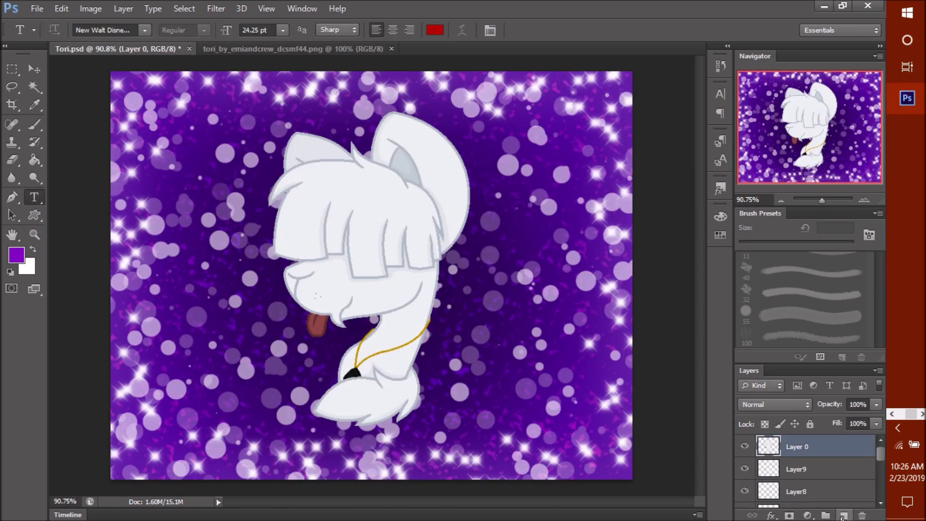
Add a purple Tori title text and enlarge the lettering
{"action": "left_click", "coordinate": [242, 124]}
{"action": "type", "text": "Tori"}
{"action": "left_click", "coordinate": [434, 30]}
{"action": "left_click", "coordinate": [539, 96]}
{"action": "key", "text": "Return"}
{"action": "left_click_drag", "start_coordinate": [266, 129], "coordinate": [391, 208]}
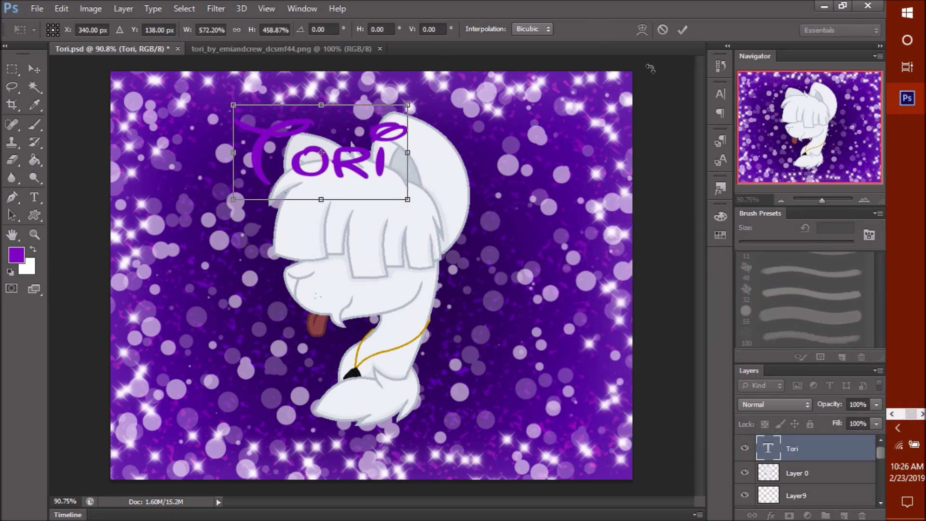
Set the Tori title's font to One Starry Night
{"action": "left_click", "coordinate": [145, 30]}
{"action": "scroll", "coordinate": [195, 147], "scroll_direction": "up", "scroll_amount": 2}
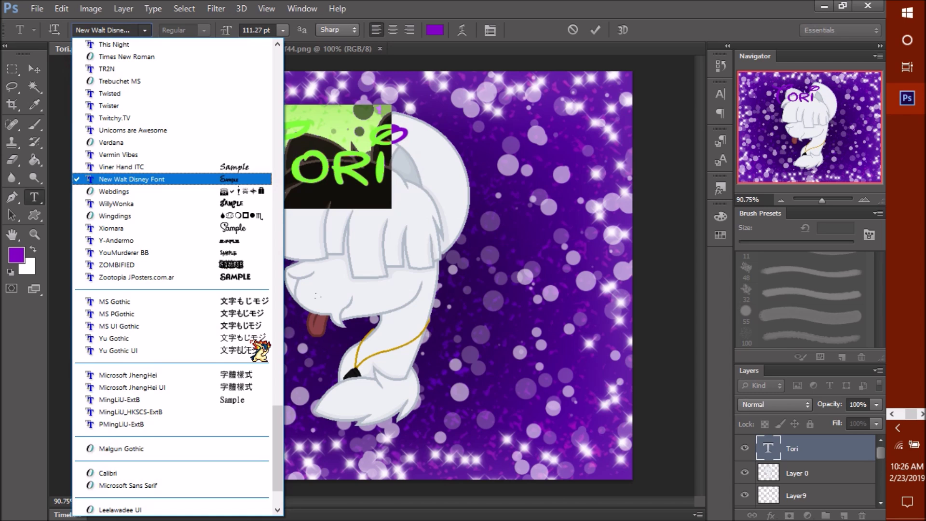
{"action": "scroll", "coordinate": [183, 292], "scroll_direction": "up", "scroll_amount": 1}
{"action": "scroll", "coordinate": [183, 292], "scroll_direction": "up", "scroll_amount": 9}
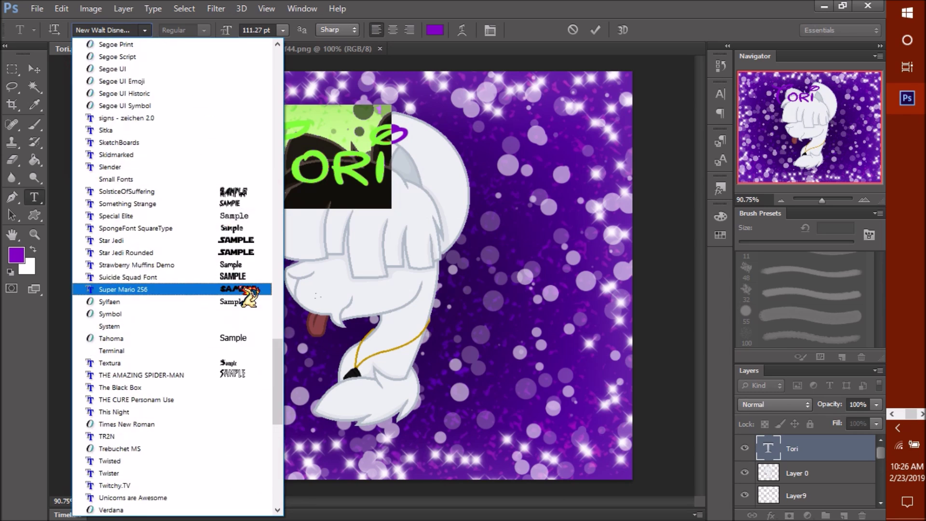
{"action": "scroll", "coordinate": [243, 362], "scroll_direction": "up", "scroll_amount": 3}
{"action": "scroll", "coordinate": [243, 270], "scroll_direction": "up", "scroll_amount": 1}
{"action": "scroll", "coordinate": [248, 203], "scroll_direction": "up", "scroll_amount": 3}
{"action": "scroll", "coordinate": [253, 260], "scroll_direction": "up", "scroll_amount": 3}
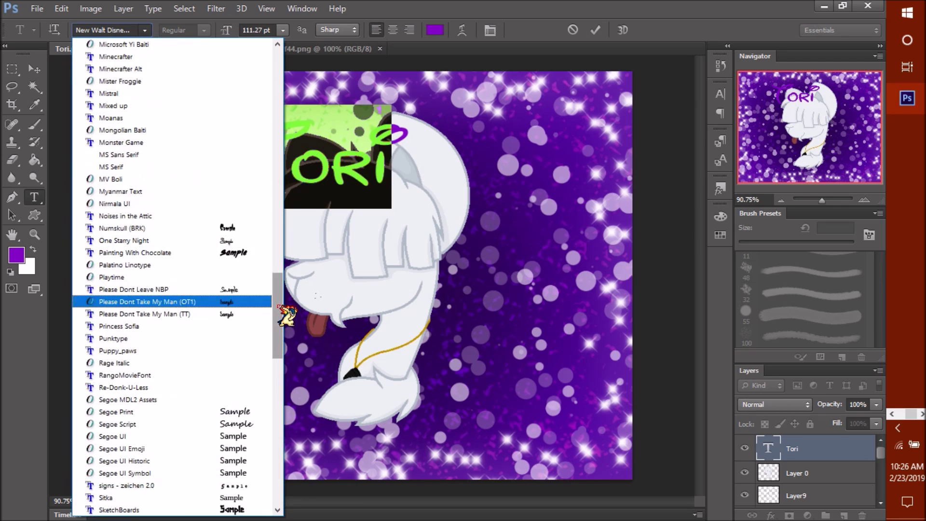
{"action": "left_click", "coordinate": [251, 240]}
Move, rotate and resize the Tori title into the upper-right corner
{"action": "key", "text": "ctrl+t"}
{"action": "left_click_drag", "start_coordinate": [284, 169], "coordinate": [560, 155]}
{"action": "left_click_drag", "start_coordinate": [646, 140], "coordinate": [621, 197]}
{"action": "mouse_move", "coordinate": [512, 144]}
{"action": "left_mouse_down"}
{"action": "mouse_move", "coordinate": [504, 147]}
{"action": "mouse_move", "coordinate": [576, 121]}
{"action": "left_mouse_up"}
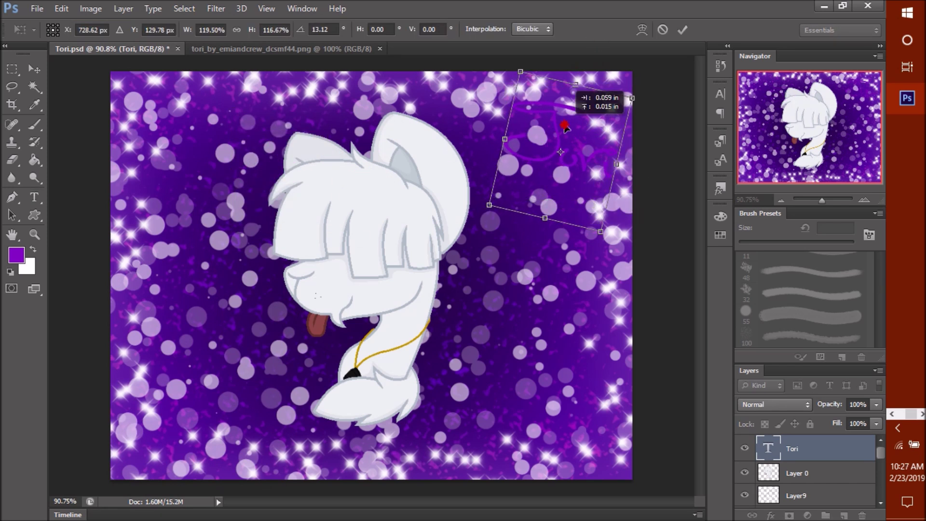
{"action": "key", "text": "Return"}
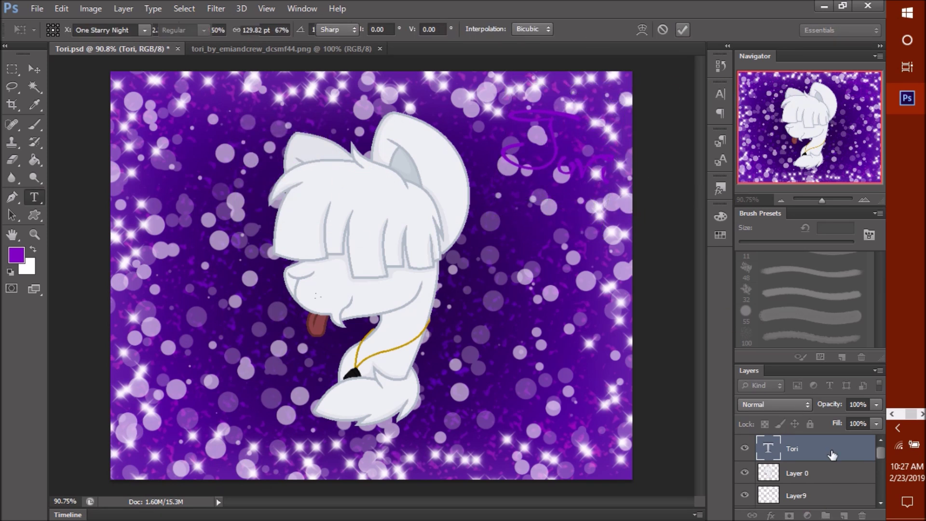
Add a Stroke effect to the Tori text layer in a dark purple colour
{"action": "double_click", "coordinate": [831, 454]}
{"action": "left_click", "coordinate": [482, 164]}
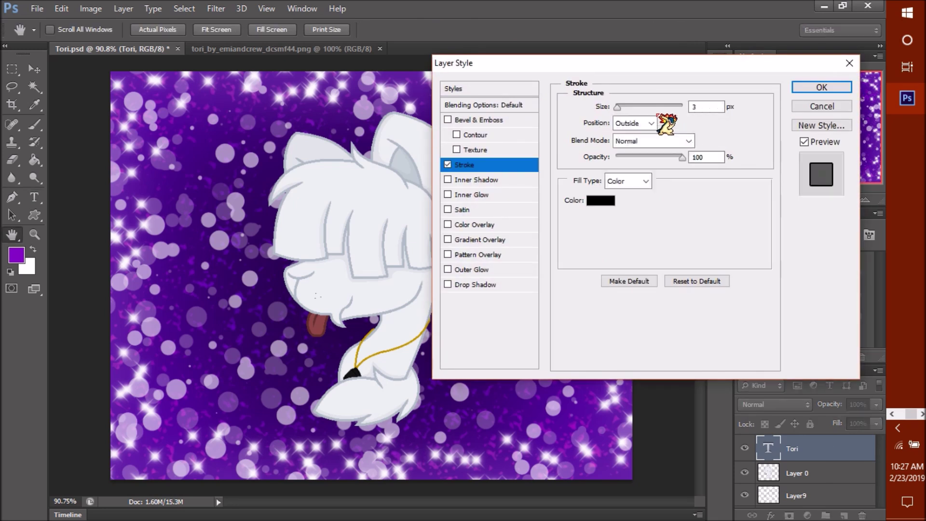
{"action": "left_click", "coordinate": [601, 200]}
{"action": "left_click", "coordinate": [868, 257]}
{"action": "left_click", "coordinate": [299, 347]}
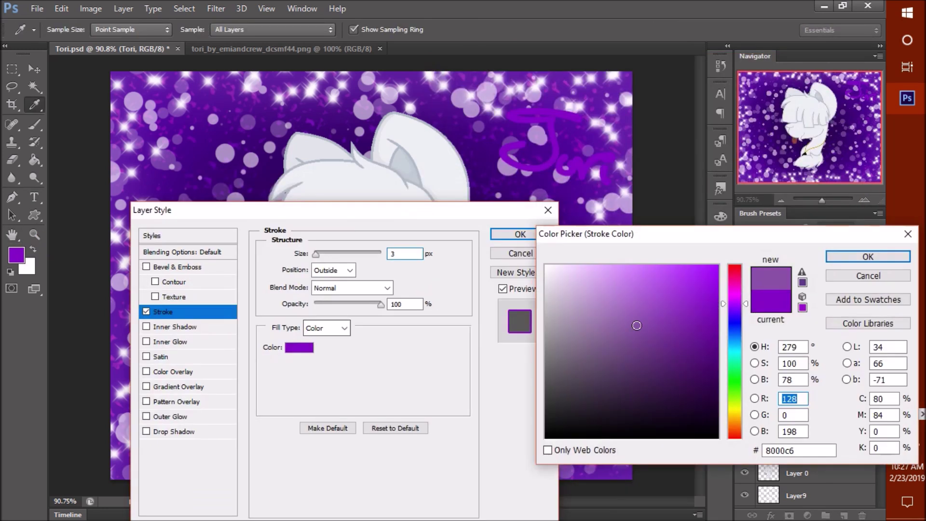
{"action": "left_click_drag", "start_coordinate": [719, 354], "coordinate": [717, 364]}
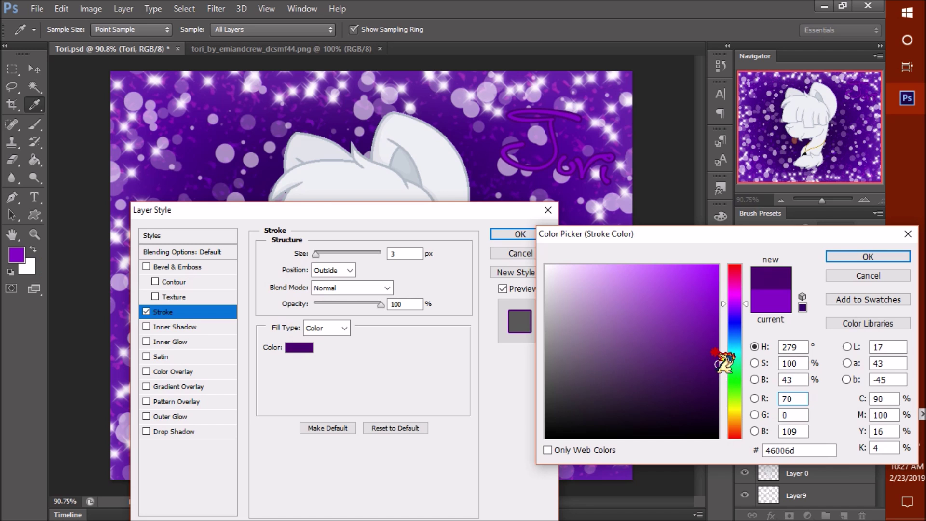
{"action": "left_click", "coordinate": [868, 256]}
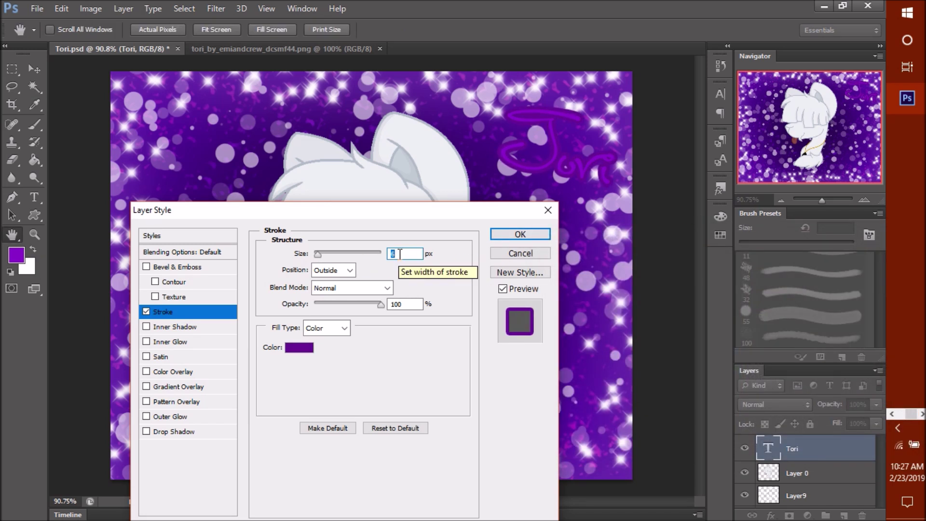
{"action": "type", "text": "6"}
Match the stroke colour to the letter purple and apply the 6 px stroke
{"action": "left_click", "coordinate": [299, 347]}
{"action": "mouse_move", "coordinate": [718, 343]}
{"action": "left_mouse_down"}
{"action": "mouse_move", "coordinate": [719, 264]}
{"action": "mouse_move", "coordinate": [711, 400]}
{"action": "left_mouse_up"}
{"action": "left_click", "coordinate": [733, 372]}
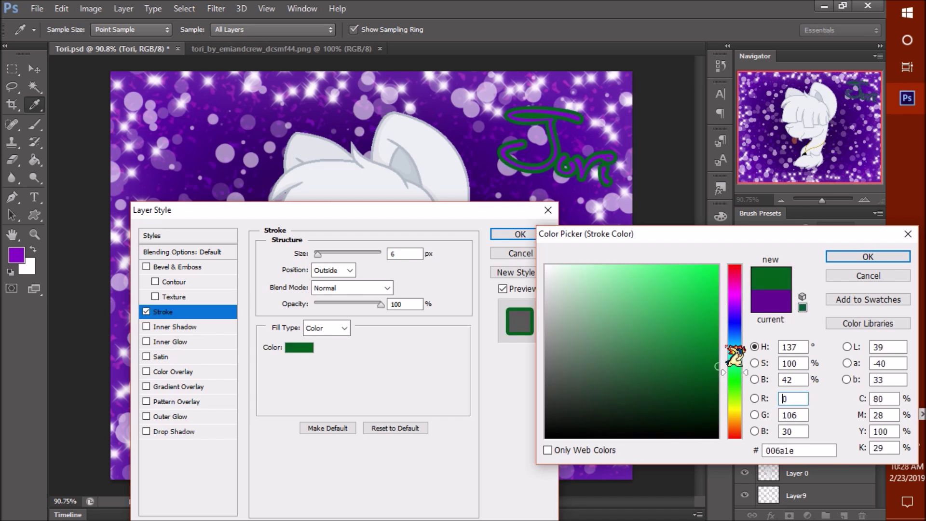
{"action": "left_click", "coordinate": [771, 302]}
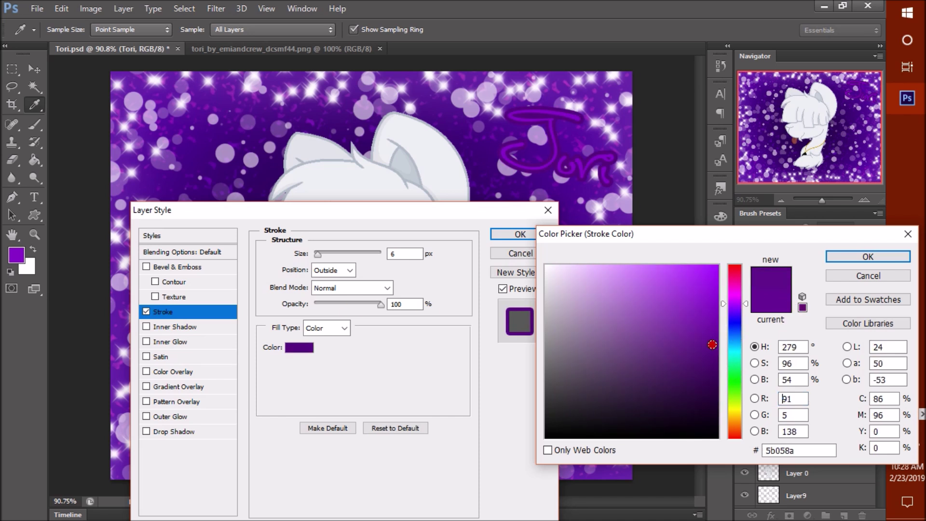
{"action": "left_click", "coordinate": [802, 282]}
{"action": "left_click", "coordinate": [561, 156]}
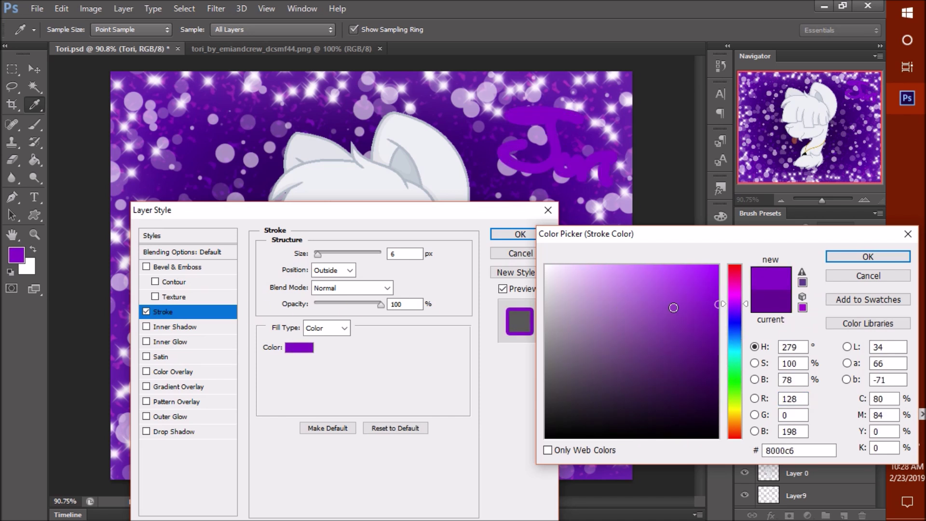
{"action": "key", "text": "Return"}
{"action": "key", "text": "Return"}
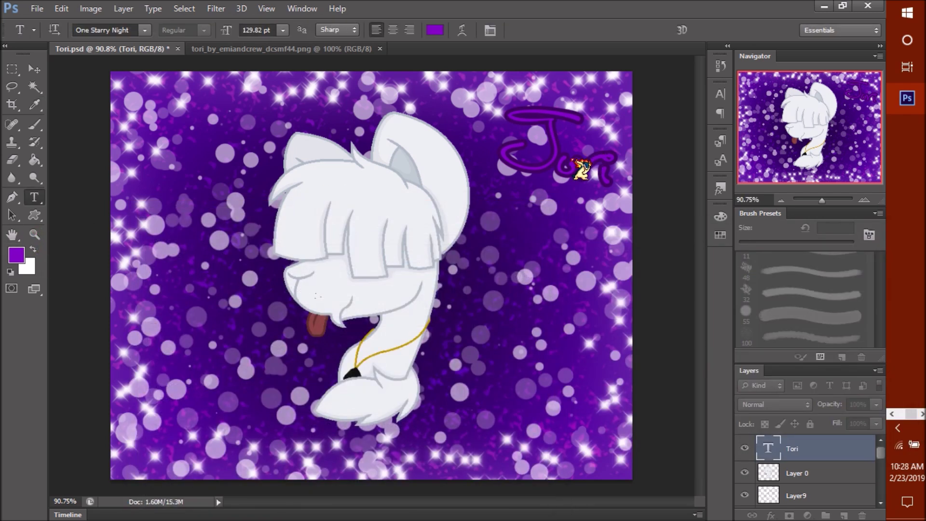
{"action": "key", "text": "z"}
{"action": "left_click_drag", "start_coordinate": [573, 129], "coordinate": [607, 130]}
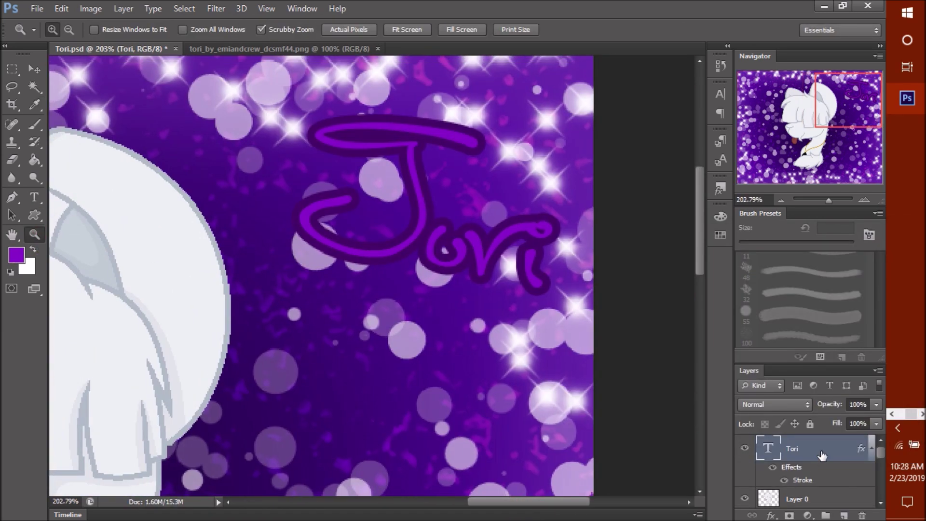
Give the Tori title a light purple Outer Glow with Normal blending
{"action": "double_click", "coordinate": [821, 456]}
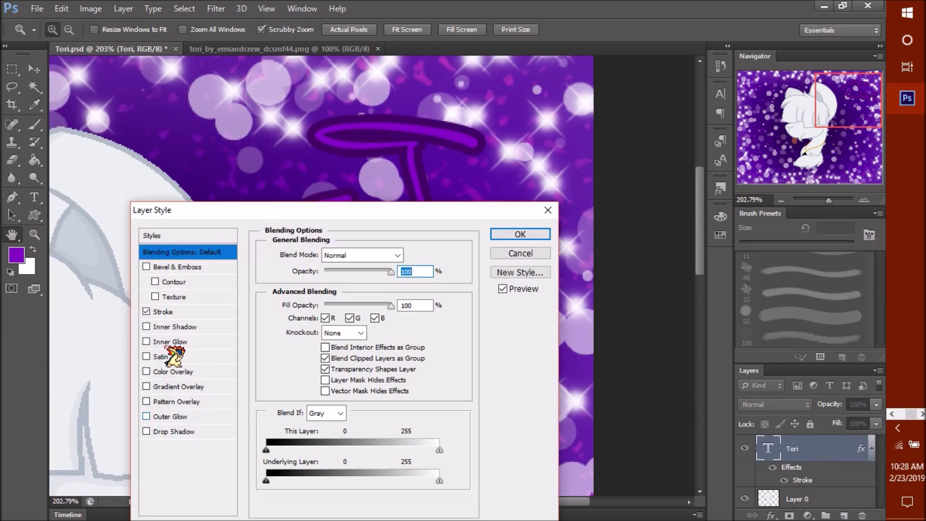
{"action": "left_click", "coordinate": [193, 416]}
{"action": "left_click", "coordinate": [301, 303]}
{"action": "left_click", "coordinate": [734, 304]}
{"action": "left_click", "coordinate": [654, 264]}
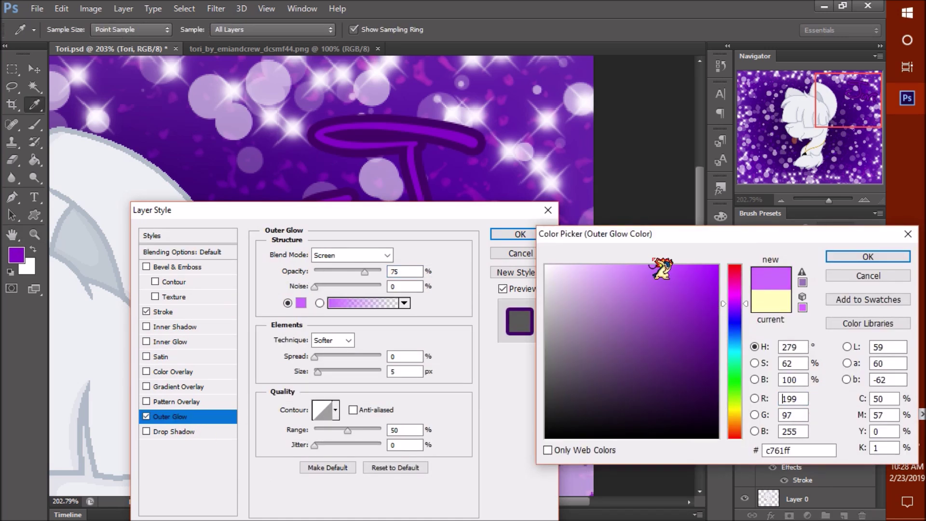
{"action": "left_click", "coordinate": [867, 256]}
{"action": "left_click", "coordinate": [366, 255]}
{"action": "left_click", "coordinate": [349, 7]}
{"action": "mouse_move", "coordinate": [430, 212]}
{"action": "left_mouse_down"}
{"action": "mouse_move", "coordinate": [518, 228]}
{"action": "mouse_move", "coordinate": [298, 136]}
{"action": "mouse_move", "coordinate": [180, 226]}
{"action": "left_mouse_up"}
{"action": "key", "text": "Return"}
Nudge the title left, then copy its lettering onto a new layer aligned over it
{"action": "key", "text": "v"}
{"action": "left_click_drag", "start_coordinate": [473, 179], "coordinate": [453, 180]}
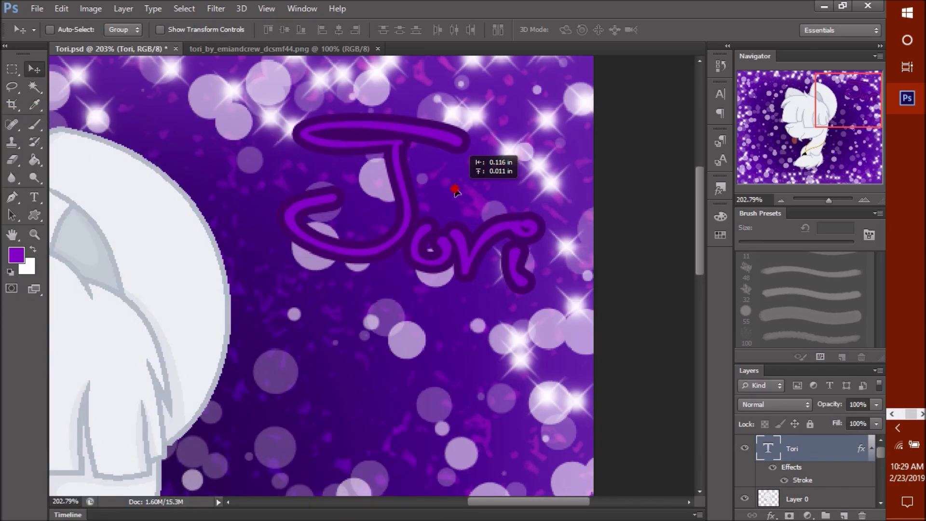
{"action": "key", "text": "l"}
{"action": "left_click_drag", "start_coordinate": [232, 159], "coordinate": [598, 357]}
{"action": "key", "text": "ctrl+j"}
{"action": "key", "text": "v"}
{"action": "left_click_drag", "start_coordinate": [426, 162], "coordinate": [384, 153]}
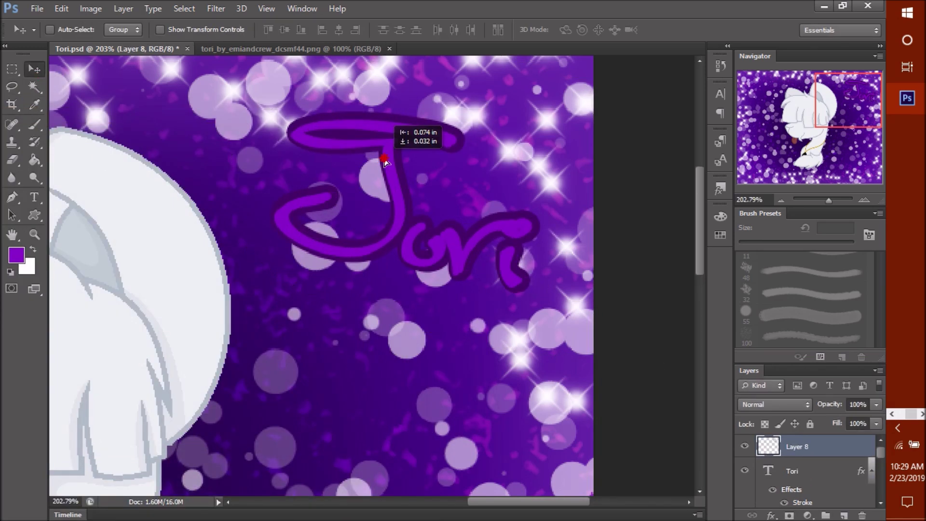
Raise the copied lettering's Lightness in Hue/Saturation, then soften it with Gaussian Blur
{"action": "key", "text": "ctrl+u"}
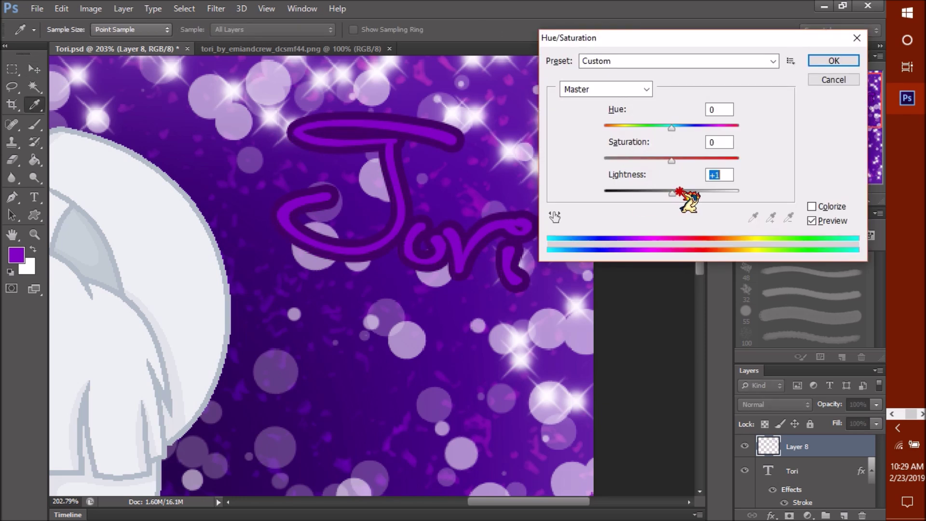
{"action": "left_click_drag", "start_coordinate": [672, 190], "coordinate": [692, 190]}
{"action": "left_click", "coordinate": [826, 59]}
{"action": "left_click", "coordinate": [216, 9]}
{"action": "left_click", "coordinate": [396, 241]}
{"action": "left_click_drag", "start_coordinate": [643, 273], "coordinate": [636, 277]}
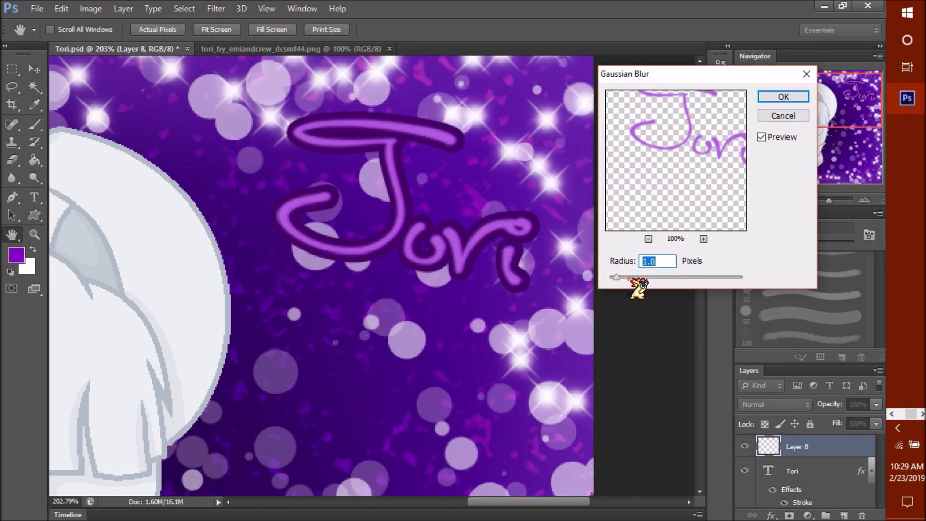
{"action": "key", "text": "Return"}
{"action": "left_click", "coordinate": [34, 235]}
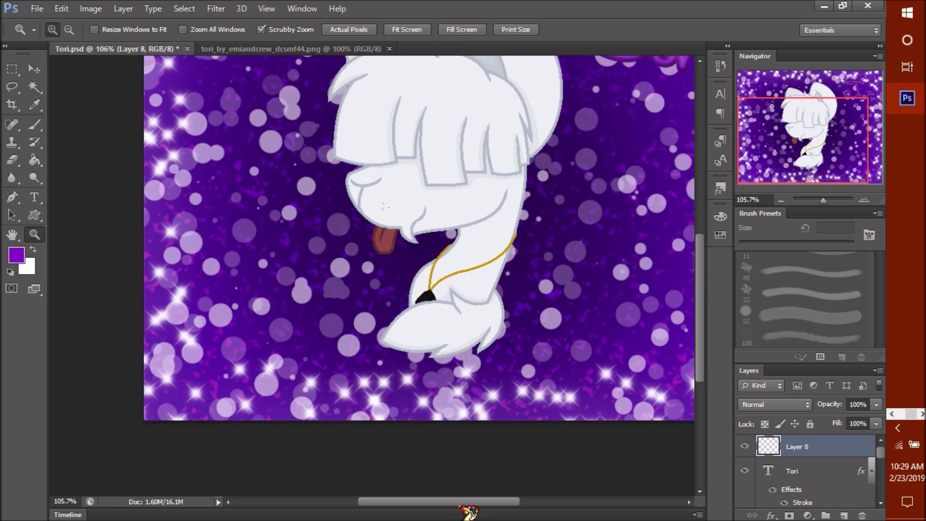
Start a pink 72 pt Segoe Print birthday greeting near the picture bottom
{"action": "left_click", "coordinate": [34, 197]}
{"action": "left_click", "coordinate": [203, 373]}
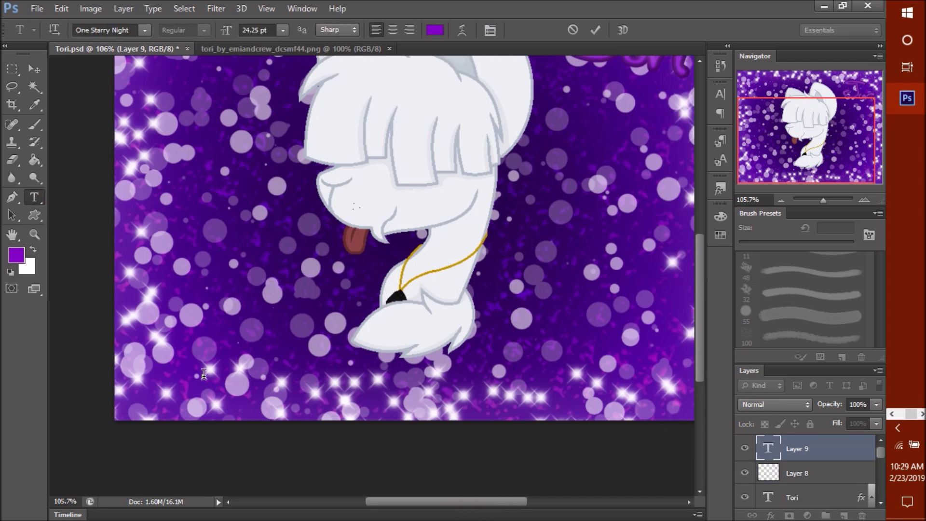
{"action": "left_click", "coordinate": [434, 30]}
{"action": "left_click", "coordinate": [734, 285]}
{"action": "left_click", "coordinate": [863, 254]}
{"action": "left_click", "coordinate": [283, 30]}
{"action": "left_click", "coordinate": [260, 261]}
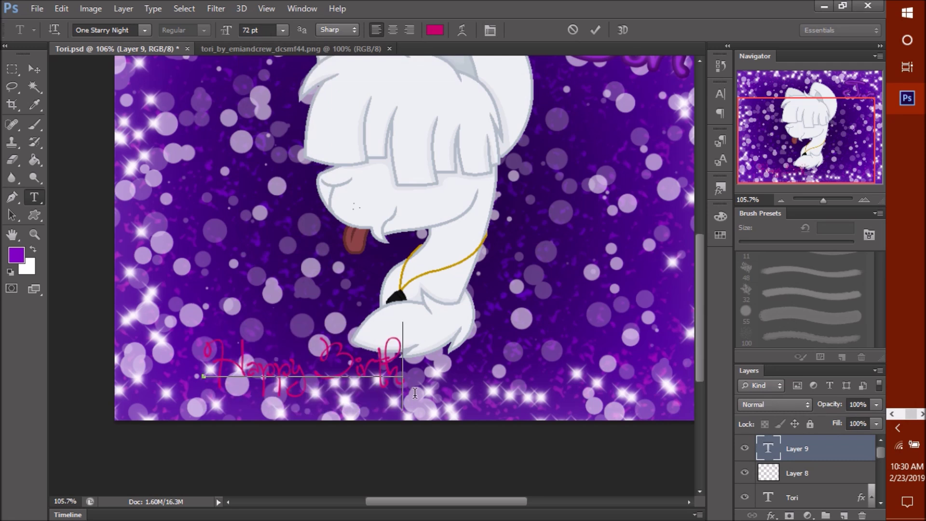
{"action": "left_click", "coordinate": [145, 29]}
{"action": "left_click", "coordinate": [193, 186]}
{"action": "left_click", "coordinate": [630, 359]}
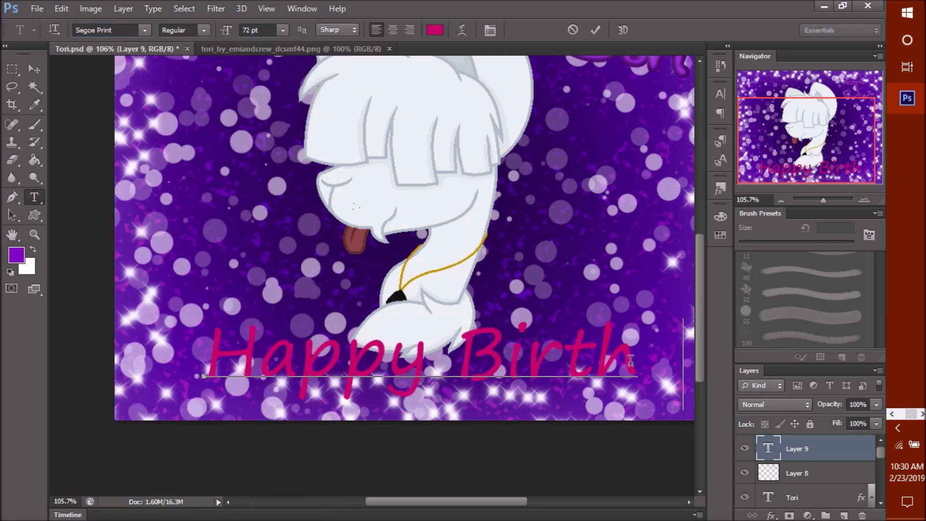
Reduce the greeting to 48 pt, commit it, and stretch it across the bottom
{"action": "left_click", "coordinate": [282, 30]}
{"action": "left_click", "coordinate": [260, 228]}
{"action": "type", "text": "day Emi"}
{"action": "left_click", "coordinate": [572, 372]}
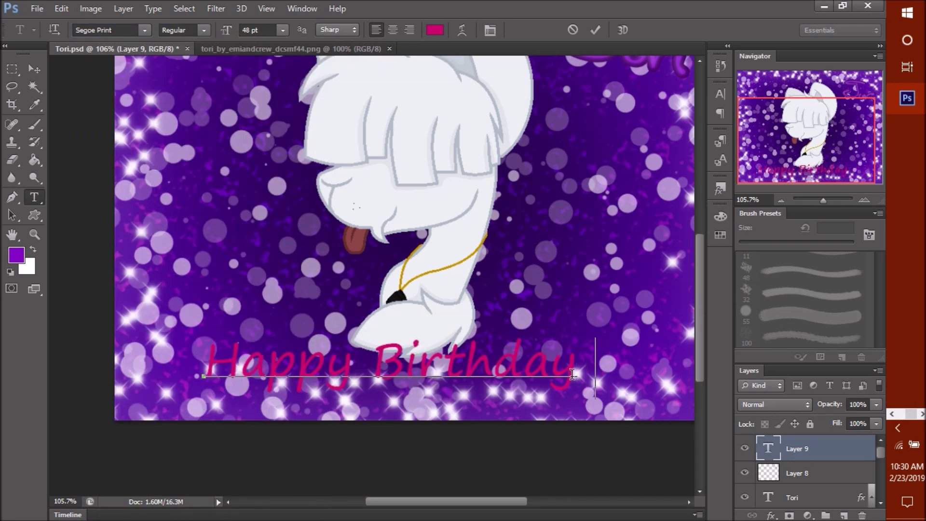
{"action": "key", "text": "ctrl+a"}
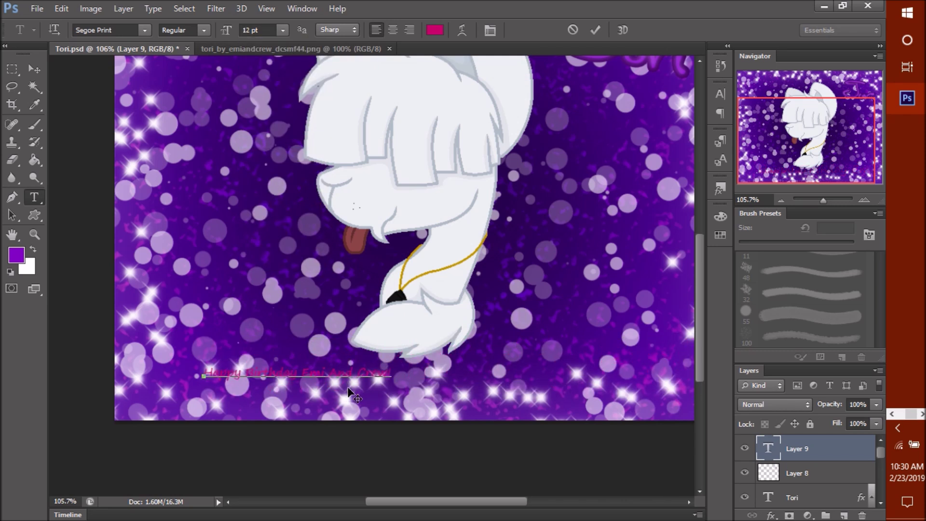
{"action": "left_click", "coordinate": [595, 30]}
{"action": "key", "text": "ctrl+t"}
{"action": "mouse_move", "coordinate": [341, 431]}
{"action": "left_mouse_down"}
{"action": "mouse_move", "coordinate": [521, 413]}
{"action": "mouse_move", "coordinate": [475, 419]}
{"action": "left_mouse_up"}
{"action": "left_click_drag", "start_coordinate": [573, 431], "coordinate": [608, 461]}
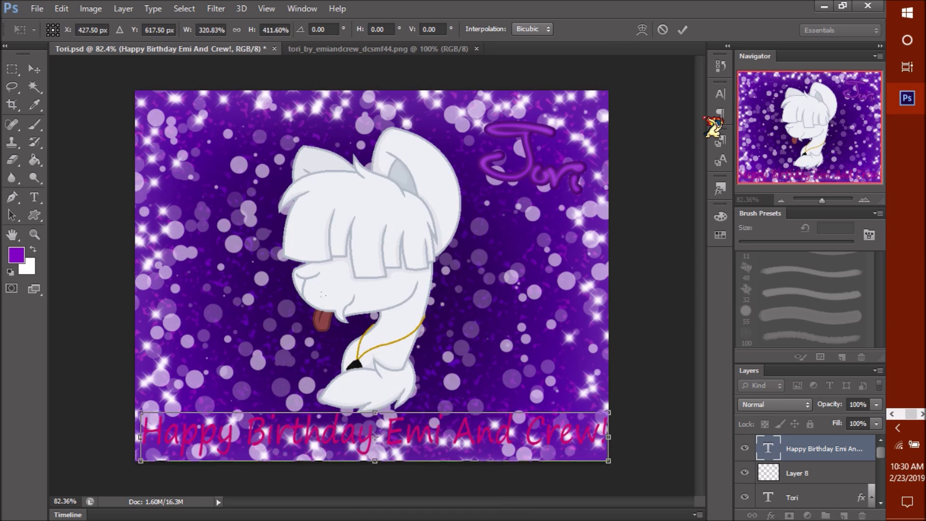
Commit the resize and change the birthday text font to Mistral
{"action": "key", "text": "Return"}
{"action": "double_click", "coordinate": [34, 235]}
{"action": "double_click", "coordinate": [768, 448]}
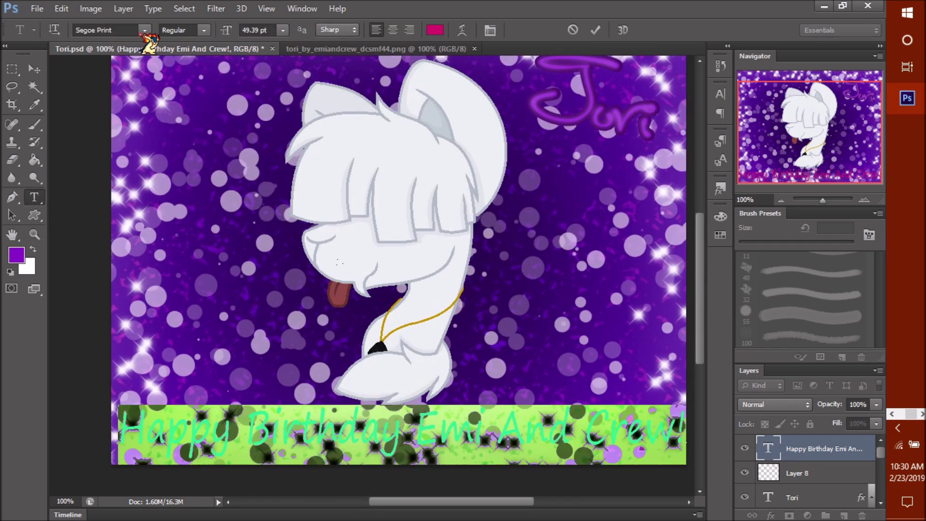
{"action": "left_click", "coordinate": [144, 30]}
{"action": "scroll", "coordinate": [200, 157], "scroll_direction": "up", "scroll_amount": 7}
{"action": "left_click", "coordinate": [200, 154]}
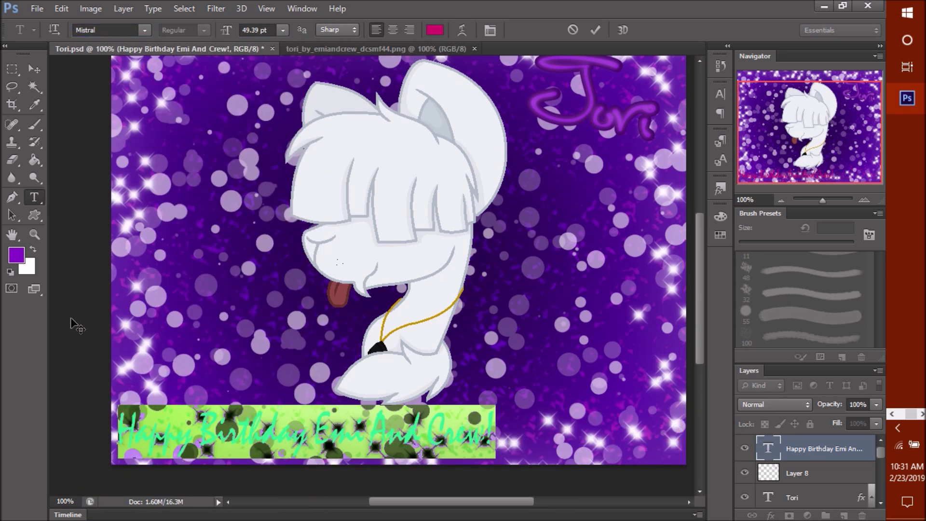
{"action": "left_click", "coordinate": [595, 30]}
Stretch the Mistral greeting wider across the canvas bottom with Free Transform
{"action": "key", "text": "z"}
{"action": "key", "text": "ctrl+0"}
{"action": "key", "text": "ctrl+t"}
{"action": "left_click_drag", "start_coordinate": [453, 438], "coordinate": [580, 432]}
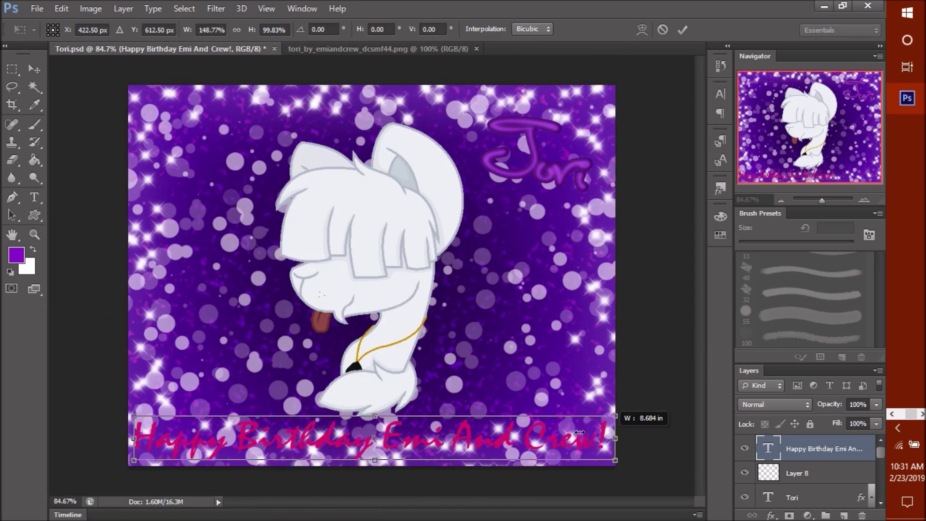
{"action": "key", "text": "Return"}
Recolour the birthday text magenta-purple and bring up its layer style settings
{"action": "key", "text": "t"}
{"action": "left_click", "coordinate": [299, 449]}
{"action": "key", "text": "ctrl+a"}
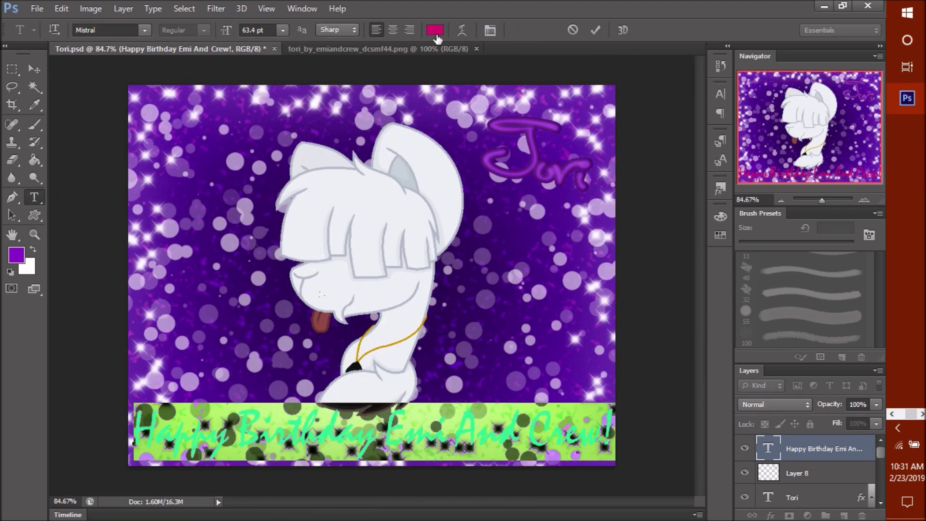
{"action": "left_click", "coordinate": [435, 33]}
{"action": "mouse_move", "coordinate": [745, 299]}
{"action": "left_mouse_down"}
{"action": "mouse_move", "coordinate": [746, 309]}
{"action": "mouse_move", "coordinate": [746, 299]}
{"action": "left_mouse_up"}
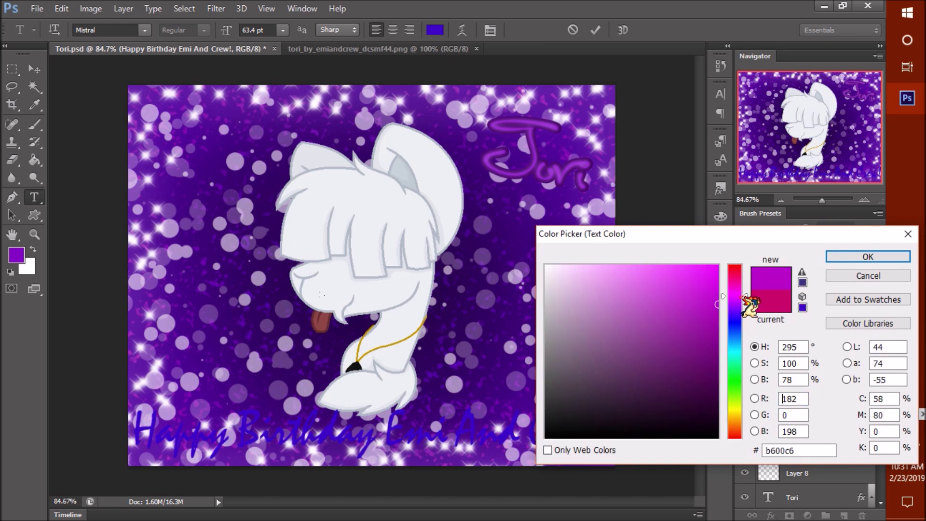
{"action": "key", "text": "Return"}
{"action": "double_click", "coordinate": [806, 446]}
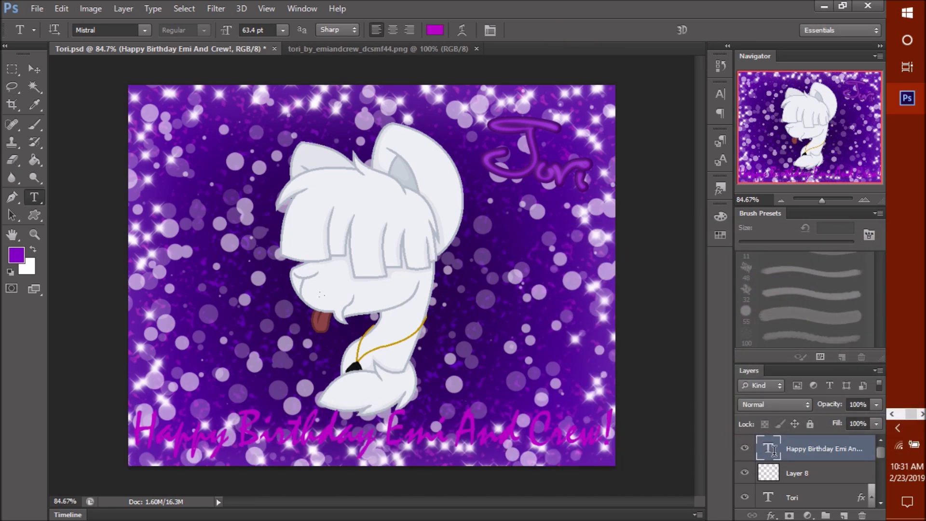
{"action": "double_click", "coordinate": [774, 451]}
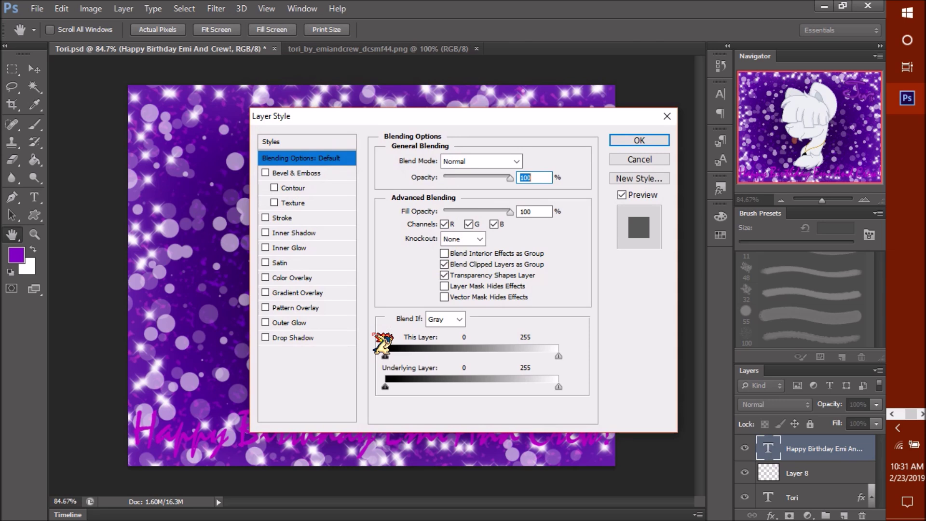
Outline the greeting with a slightly thicker Gradient-fill Stroke using a rainbow gradient
{"action": "left_click", "coordinate": [338, 217]}
{"action": "left_click", "coordinate": [420, 253]}
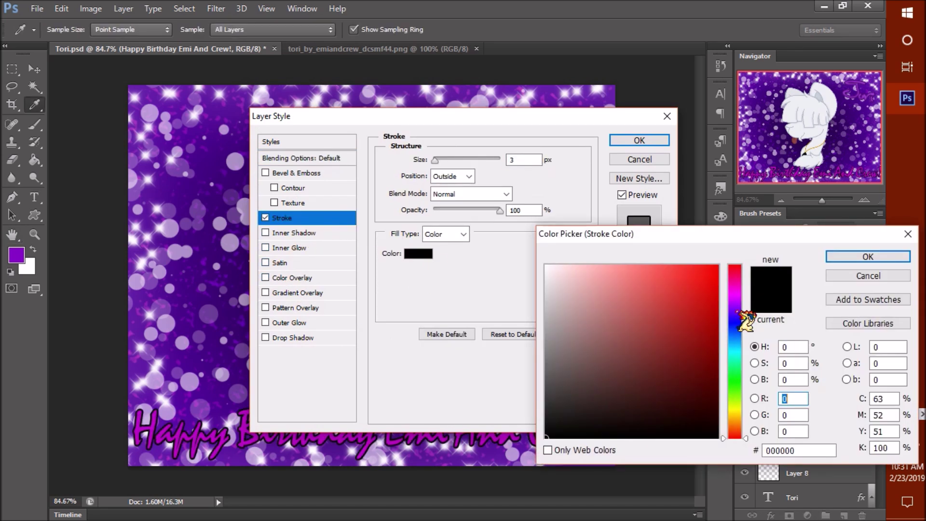
{"action": "key", "text": "Return"}
{"action": "left_click", "coordinate": [445, 234]}
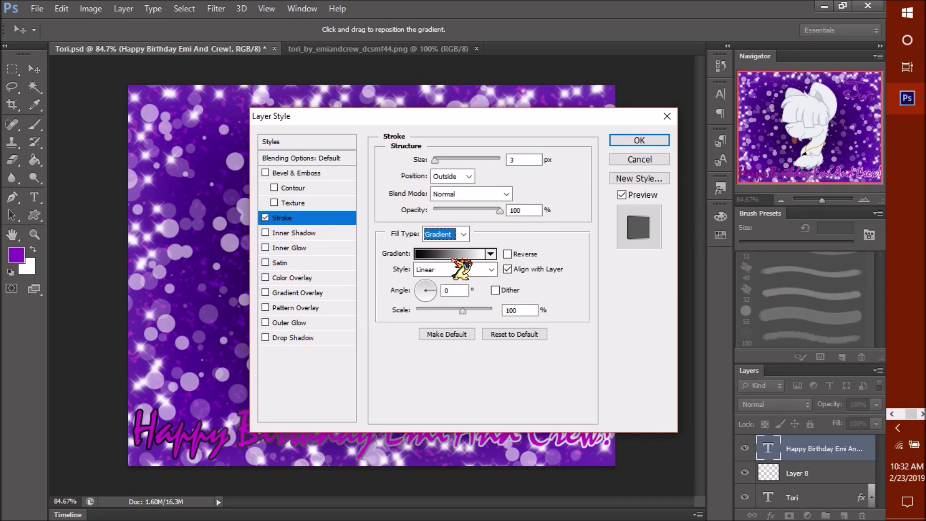
{"action": "left_click", "coordinate": [487, 254]}
{"action": "left_click", "coordinate": [692, 188]}
{"action": "left_click", "coordinate": [775, 124]}
{"action": "left_click_drag", "start_coordinate": [338, 116], "coordinate": [440, 63]}
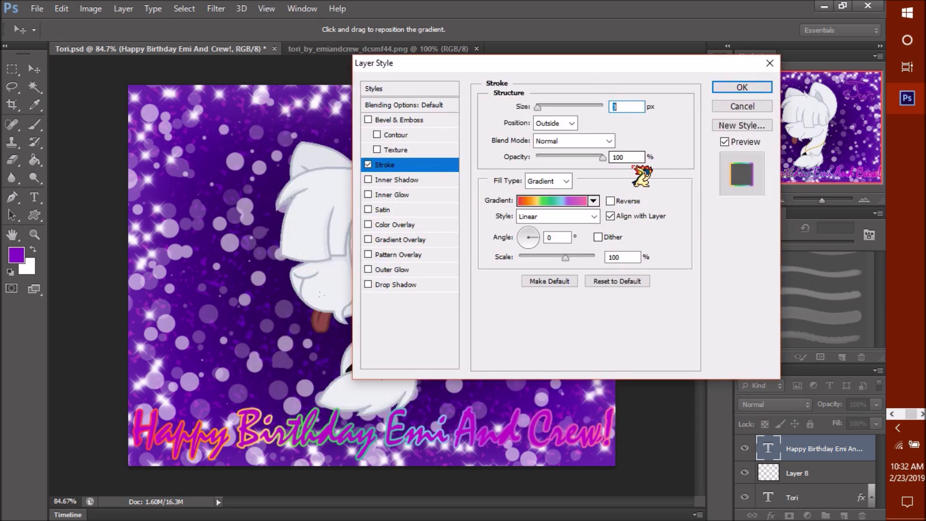
{"action": "key", "text": "Up"}
{"action": "key", "text": "Return"}
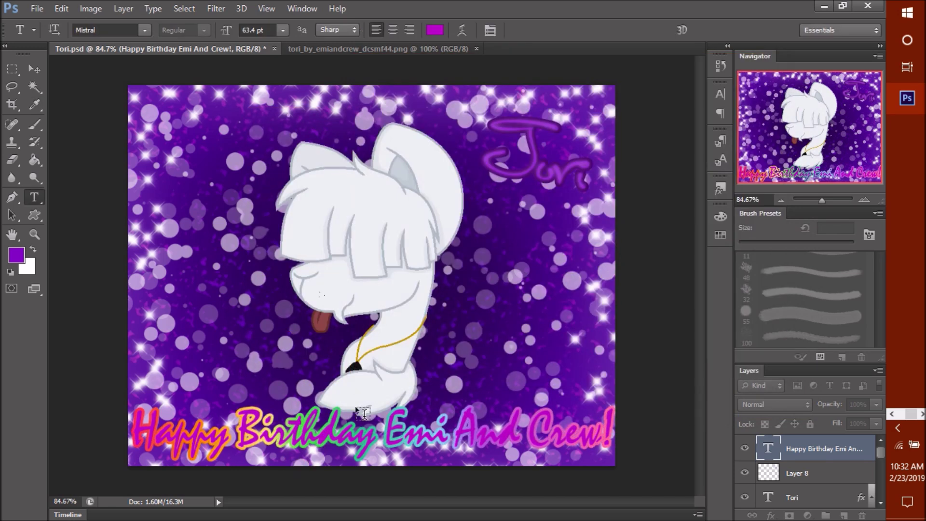
Make the birthday text black and lower its layer Fill
{"action": "left_click", "coordinate": [435, 30]}
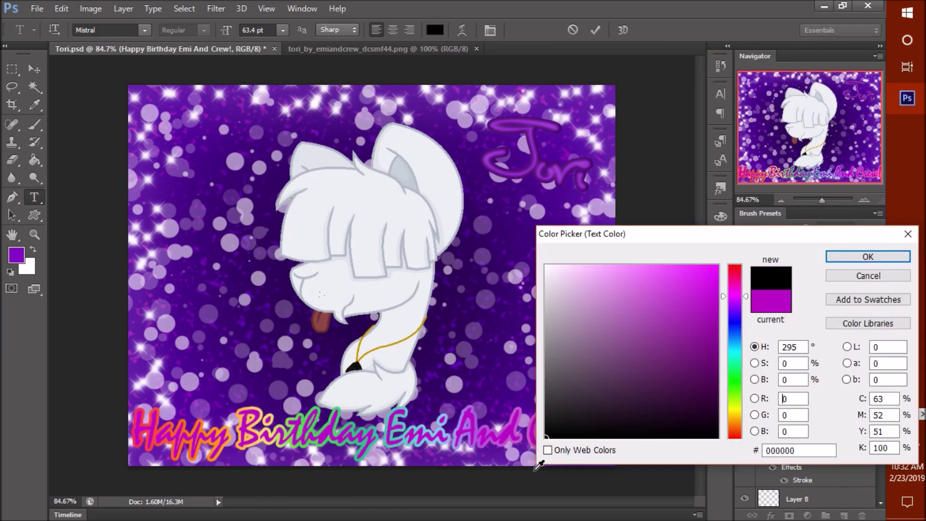
{"action": "left_click", "coordinate": [837, 256]}
{"action": "mouse_move", "coordinate": [876, 423]}
{"action": "left_mouse_down"}
{"action": "mouse_move", "coordinate": [849, 439]}
{"action": "mouse_move", "coordinate": [867, 437]}
{"action": "left_mouse_up"}
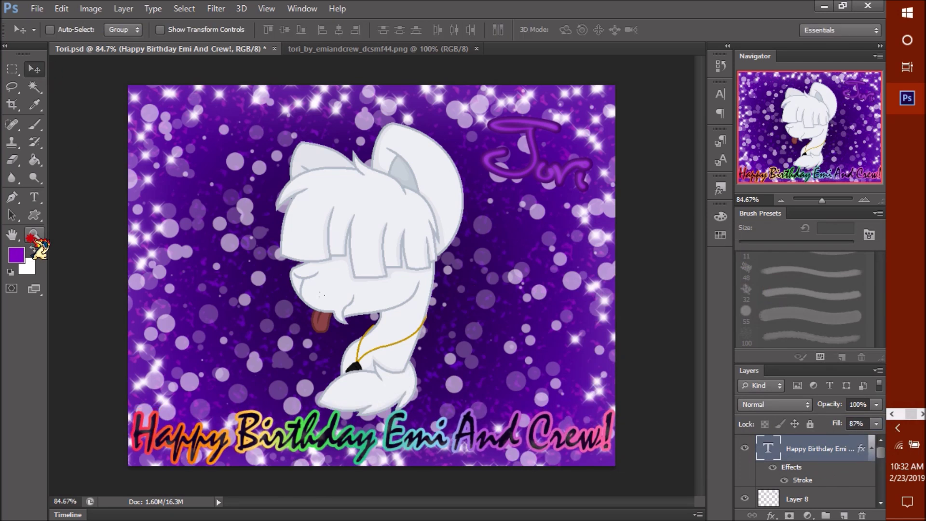
Lasso around the banner, clear the selection, and create new empty Layer 9 above
{"action": "left_click", "coordinate": [433, 433]}
{"action": "key", "text": "l"}
{"action": "left_click_drag", "start_coordinate": [150, 321], "coordinate": [205, 253]}
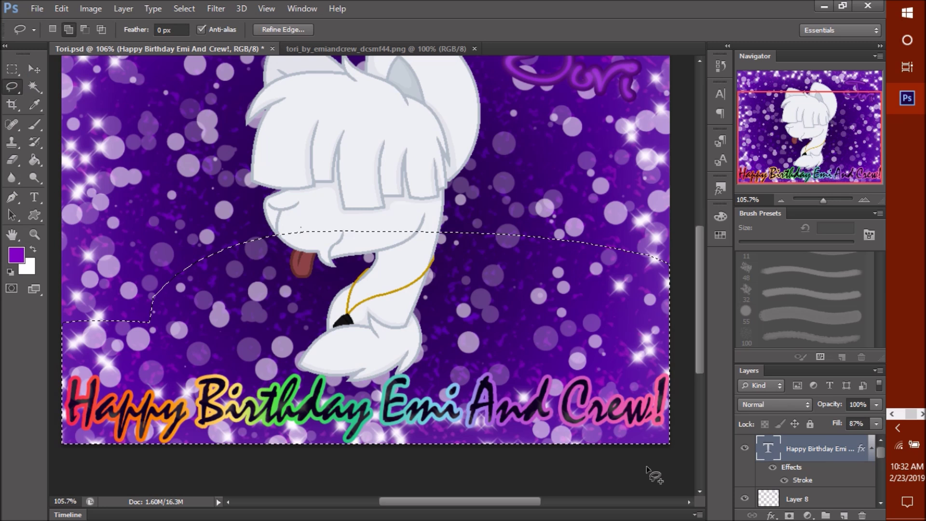
{"action": "key", "text": "v"}
{"action": "key", "text": "Up"}
{"action": "left_click", "coordinate": [432, 215]}
{"action": "key", "text": "ctrl+d"}
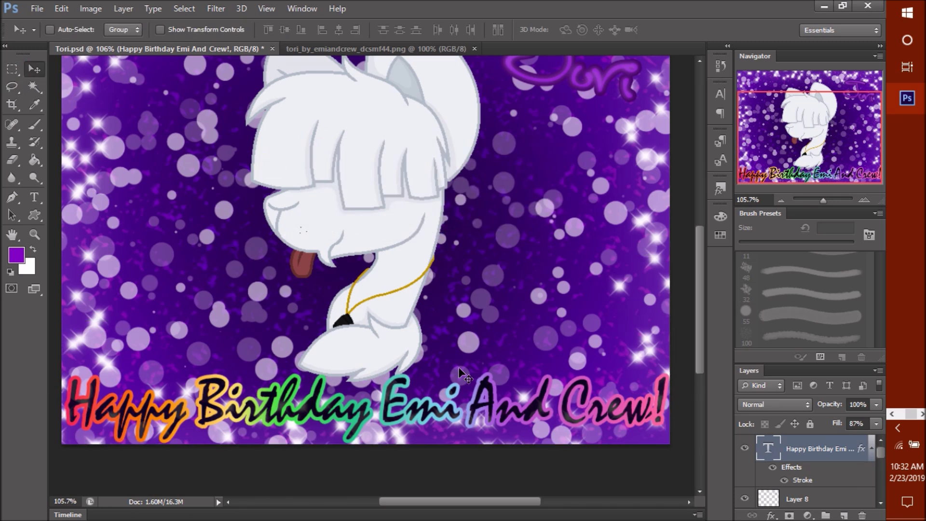
{"action": "key", "text": "ctrl+shift+alt+n"}
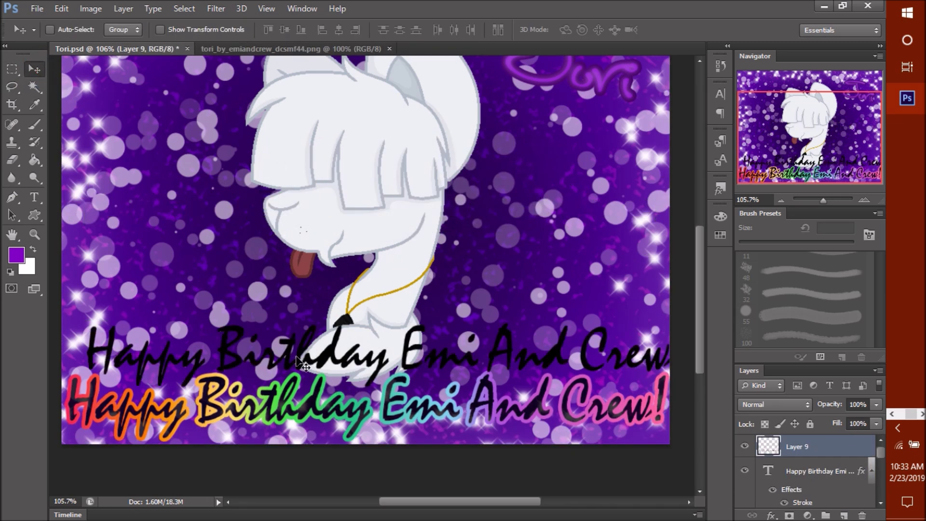
Adjust Layer 9's text shape with Hue/Saturation and move it below the text layer
{"action": "key", "text": "i"}
{"action": "key", "text": "ctrl+u"}
{"action": "key", "text": "Return"}
{"action": "key", "text": "v"}
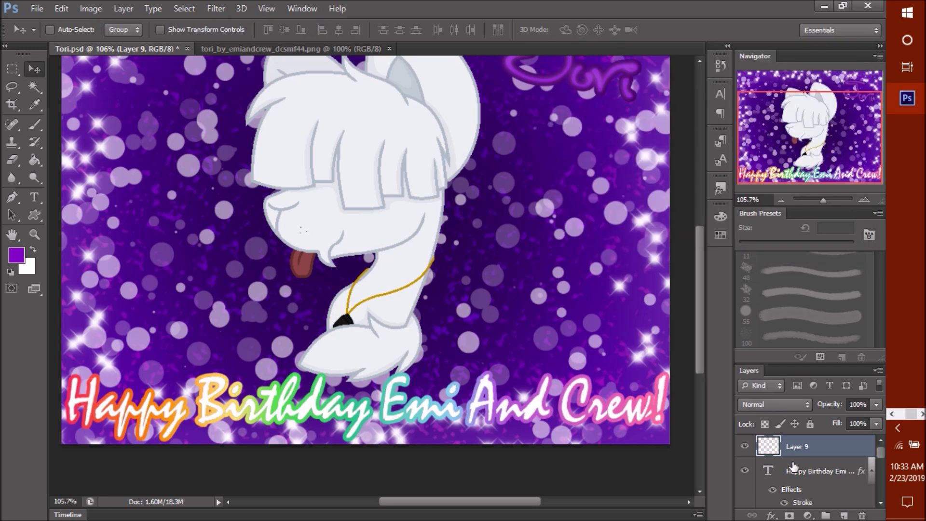
{"action": "left_click_drag", "start_coordinate": [796, 470], "coordinate": [795, 440]}
{"action": "left_click", "coordinate": [790, 498]}
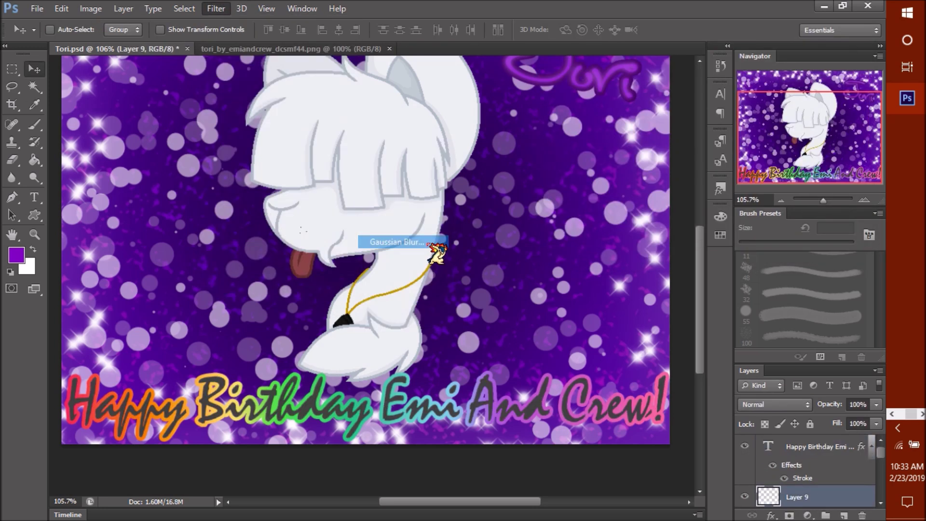
Apply Gaussian Blur to Layer 9, restacking it above the text
{"action": "left_click", "coordinate": [216, 8]}
{"action": "left_click", "coordinate": [393, 237]}
{"action": "key", "text": "Return"}
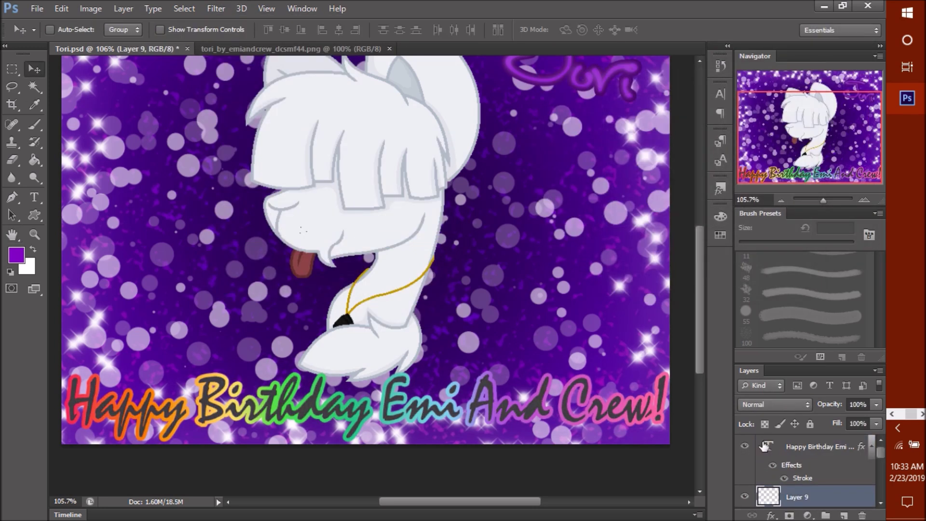
{"action": "left_click_drag", "start_coordinate": [791, 497], "coordinate": [795, 440]}
{"action": "left_click", "coordinate": [216, 8]}
{"action": "left_click", "coordinate": [393, 237]}
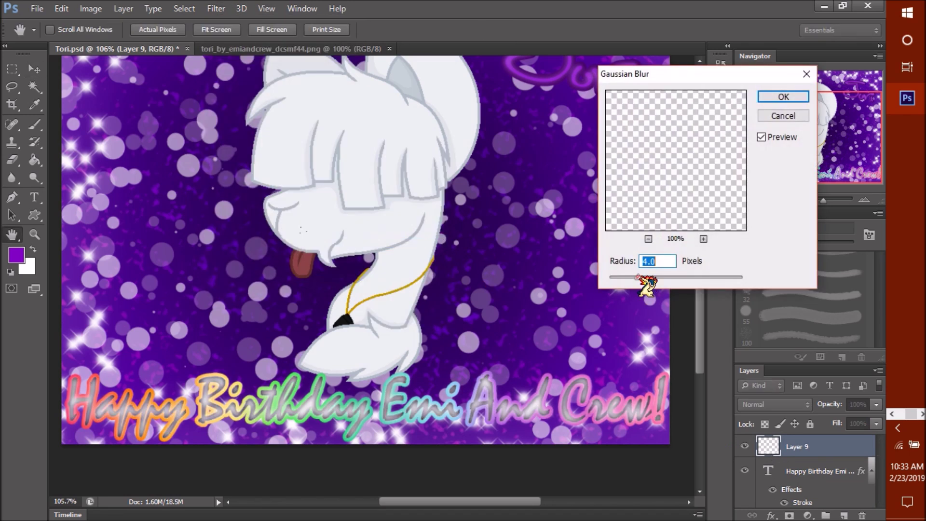
{"action": "key", "text": "Return"}
Set the birthday text Fill to 87% and Layer 9 Opacity to 29%
{"action": "left_click", "coordinate": [819, 470]}
{"action": "left_click", "coordinate": [876, 423]}
{"action": "left_click_drag", "start_coordinate": [876, 437], "coordinate": [857, 442]}
{"action": "left_click", "coordinate": [797, 444]}
{"action": "left_click", "coordinate": [876, 404]}
{"action": "left_click_drag", "start_coordinate": [810, 418], "coordinate": [826, 421]}
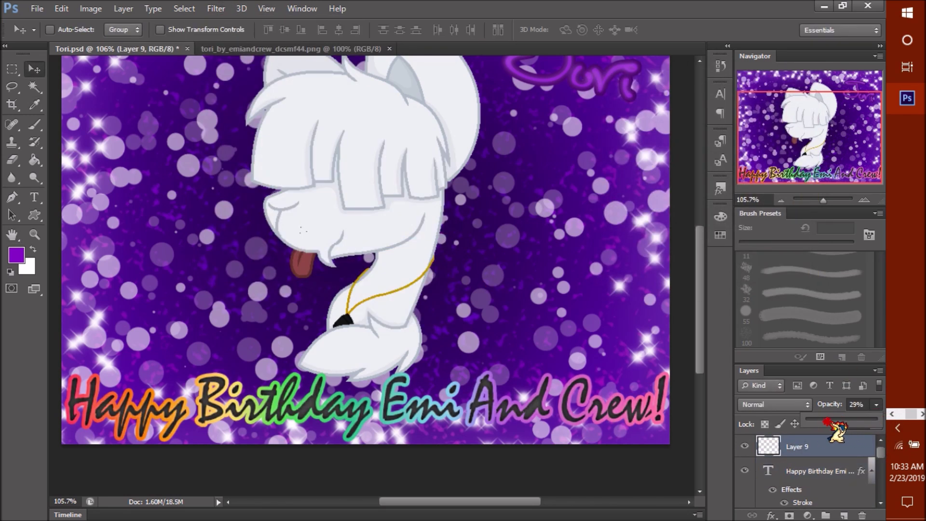
{"action": "scroll", "coordinate": [365, 251], "scroll_direction": "down", "scroll_amount": 3}
Rename the pony layer to 'The Real Slim Shady'
{"action": "key", "text": "m"}
{"action": "scroll", "coordinate": [786, 484], "scroll_direction": "down", "scroll_amount": 2}
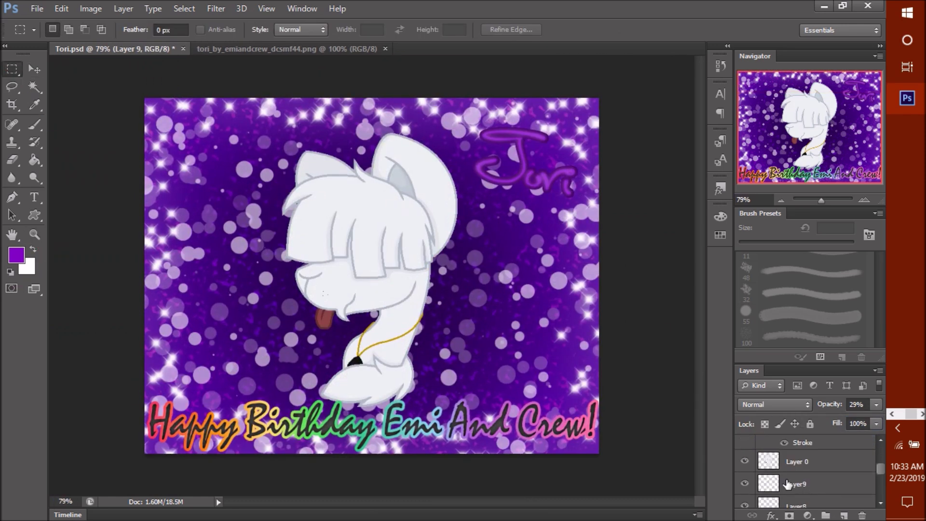
{"action": "scroll", "coordinate": [773, 472], "scroll_direction": "up", "scroll_amount": 2}
{"action": "scroll", "coordinate": [773, 477], "scroll_direction": "up", "scroll_amount": 3}
{"action": "left_click", "coordinate": [747, 453]}
{"action": "double_click", "coordinate": [800, 453]}
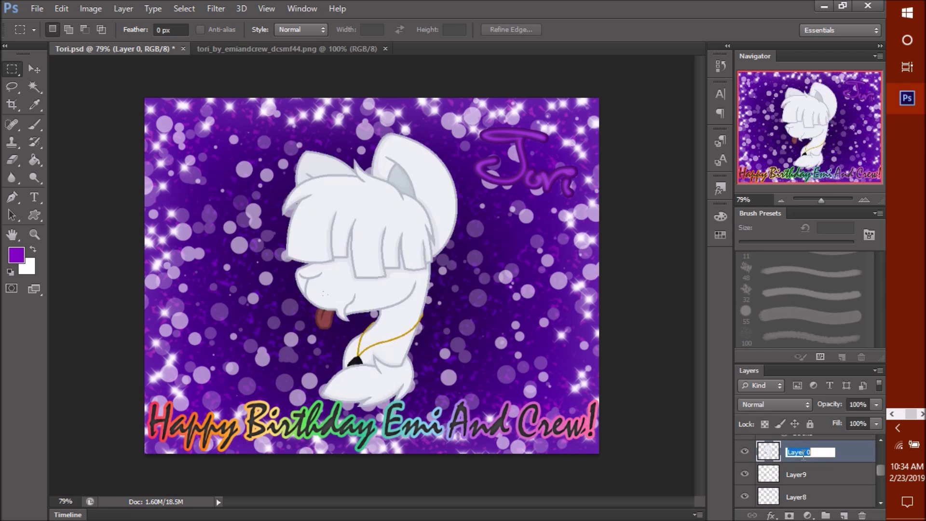
{"action": "type", "text": "The Real Slim Shady"}
{"action": "key", "text": "Return"}
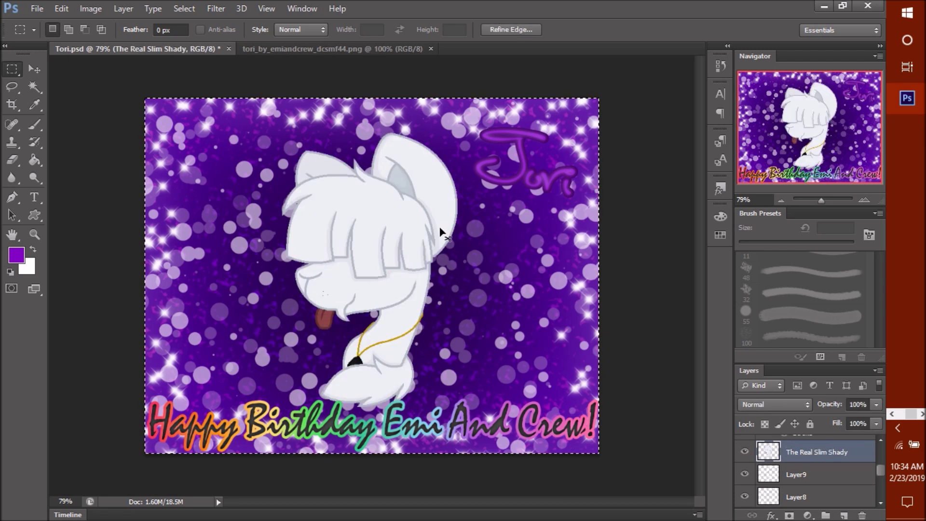
Duplicate the pony, blacken the copy into a silhouette, and move it below the pony
{"action": "key", "text": "ctrl+j"}
{"action": "key", "text": "ctrl+u"}
{"action": "key", "text": "Return"}
{"action": "key", "text": "v"}
{"action": "left_click_drag", "start_coordinate": [405, 212], "coordinate": [407, 215]}
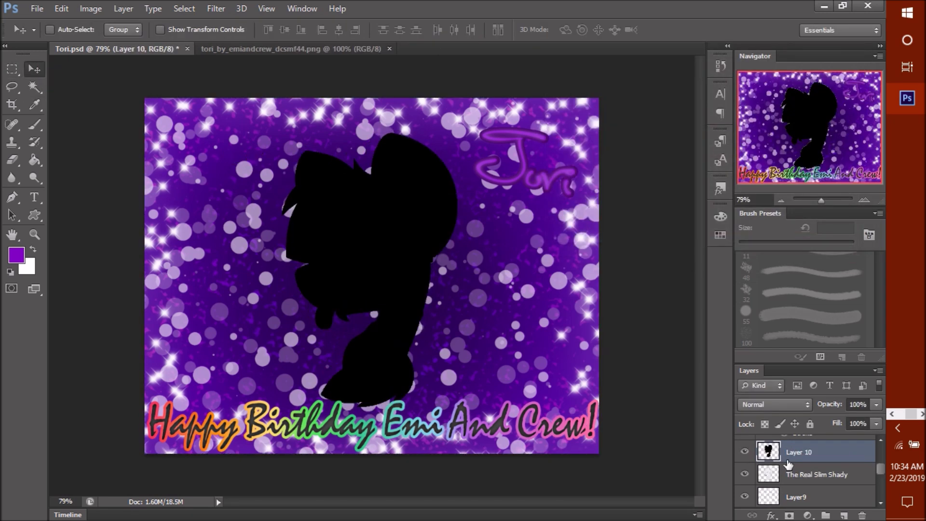
{"action": "left_click_drag", "start_coordinate": [783, 479], "coordinate": [784, 482]}
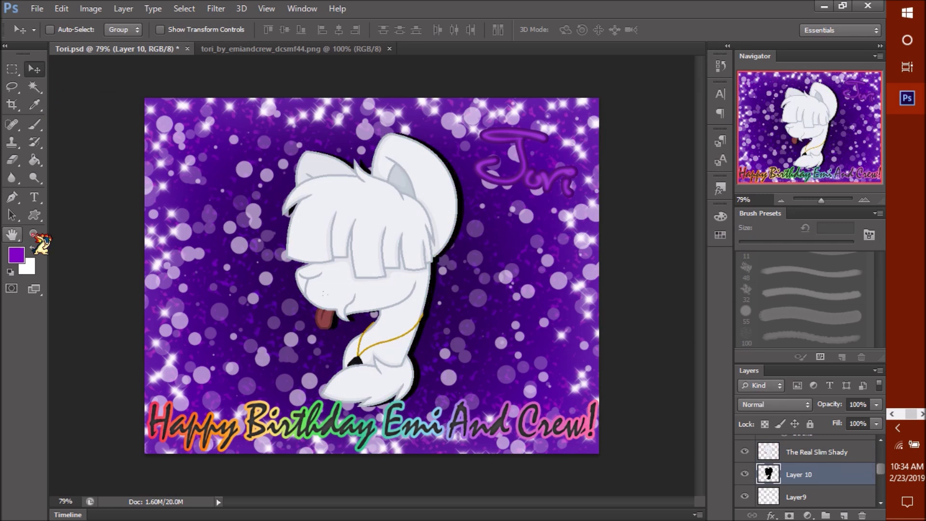
Lower the black silhouette's opacity and Gaussian Blur it into a soft shadow
{"action": "left_click_drag", "start_coordinate": [451, 239], "coordinate": [482, 239]}
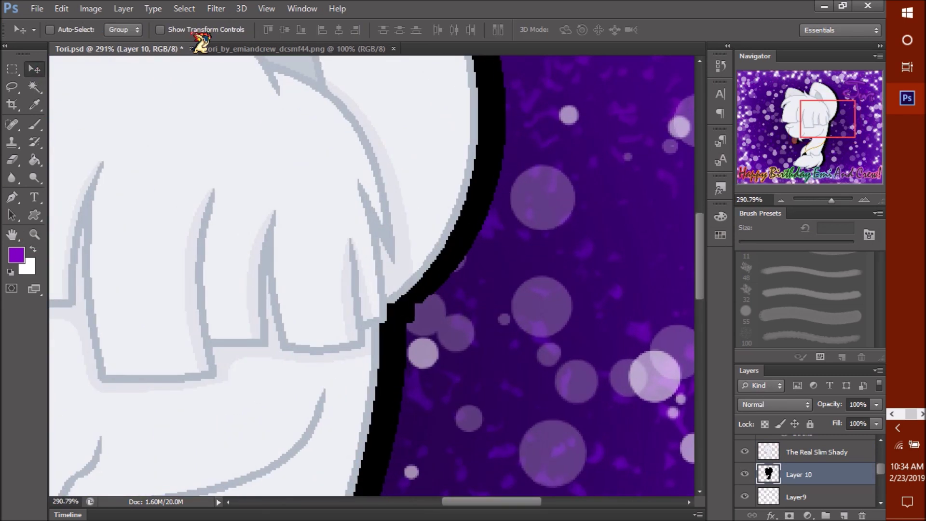
{"action": "left_click_drag", "start_coordinate": [859, 426], "coordinate": [820, 424]}
{"action": "left_click", "coordinate": [216, 8]}
{"action": "mouse_move", "coordinate": [222, 146]}
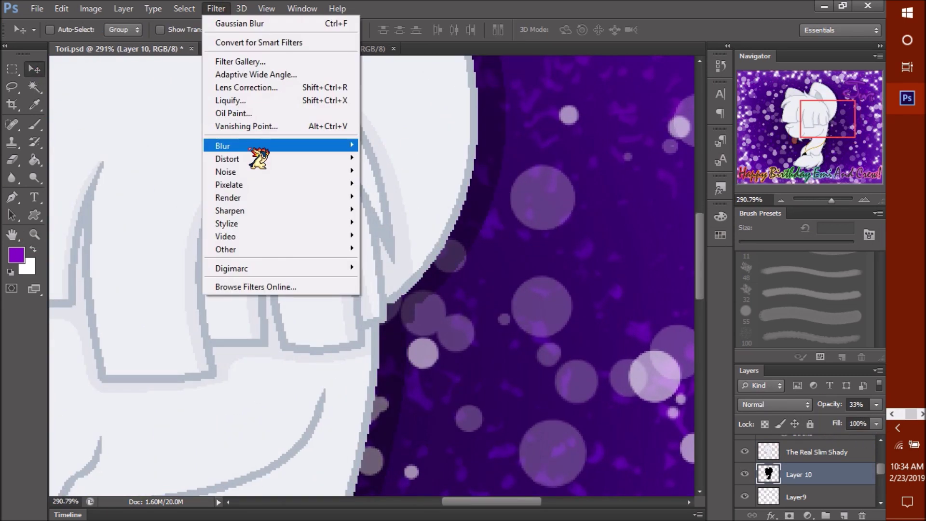
{"action": "left_click", "coordinate": [409, 205]}
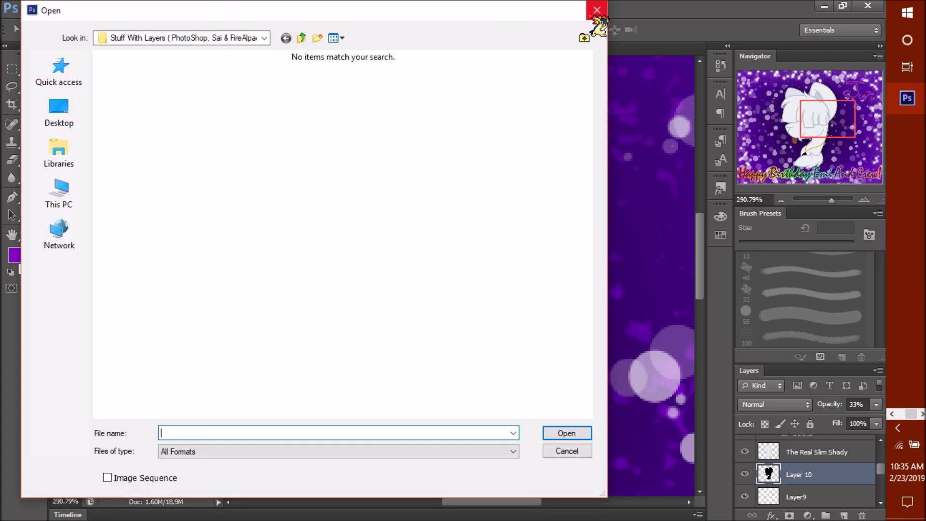
{"action": "left_click", "coordinate": [594, 8]}
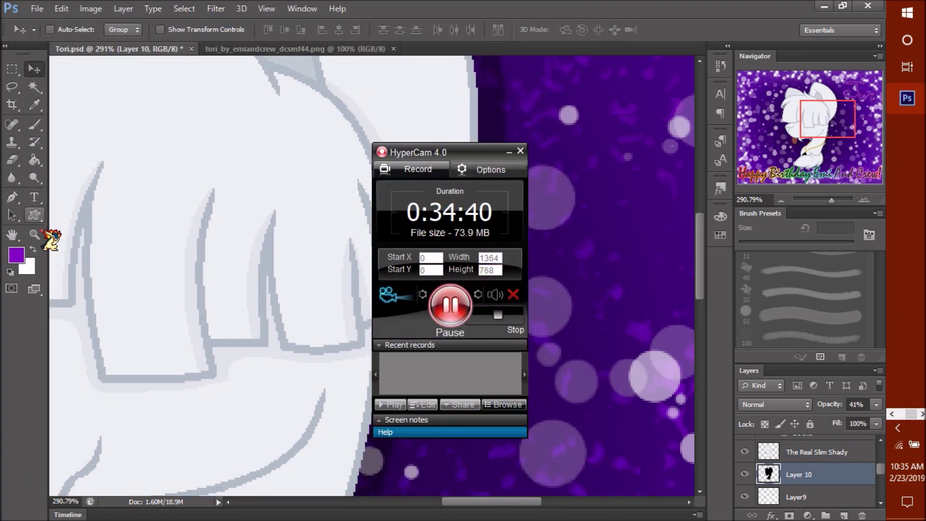
{"action": "key", "text": "z"}
{"action": "left_click_drag", "start_coordinate": [366, 223], "coordinate": [288, 223]}
Open 'Colors For My Letters & My Logo' from recent files and sample its teal
{"action": "left_click", "coordinate": [136, 169]}
{"action": "left_click", "coordinate": [151, 114]}
{"action": "left_click", "coordinate": [37, 9]}
{"action": "left_click", "coordinate": [309, 150]}
{"action": "left_click", "coordinate": [34, 104]}
{"action": "left_click", "coordinate": [363, 126]}
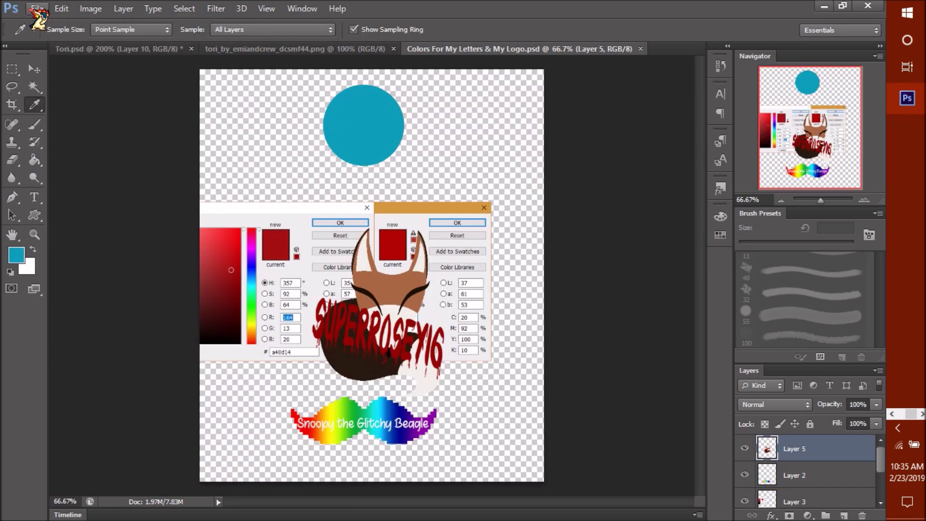
Add 'STGB EAC' text on the pony's chest in the Something Strange font
{"action": "left_click", "coordinate": [118, 49]}
{"action": "key", "text": "z"}
{"action": "left_click_drag", "start_coordinate": [124, 206], "coordinate": [74, 203]}
{"action": "left_click", "coordinate": [34, 197]}
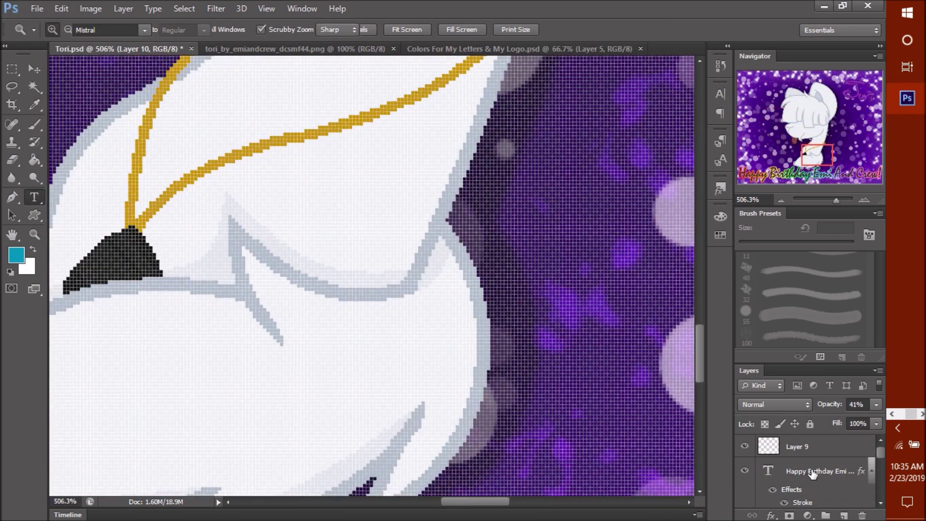
{"action": "left_click", "coordinate": [315, 309]}
{"action": "type", "text": "STGB EACa"}
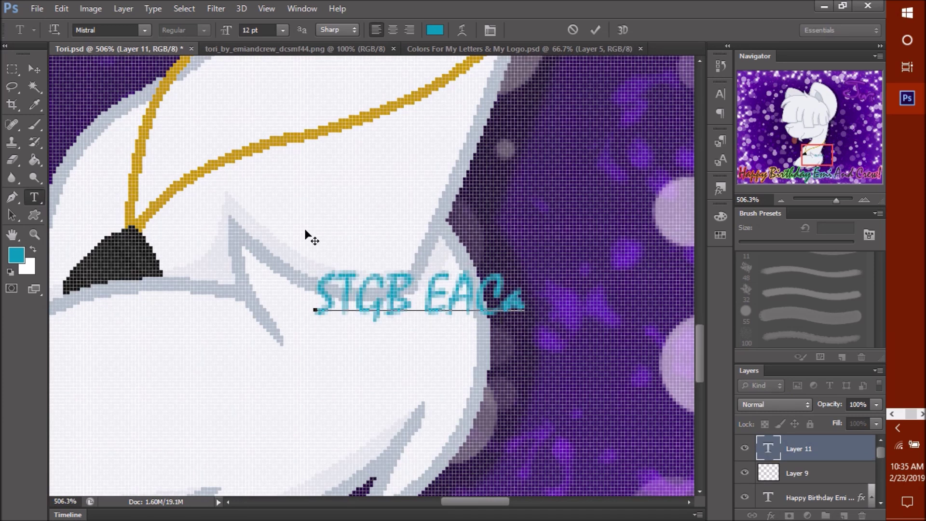
{"action": "key", "text": "ctrl+a"}
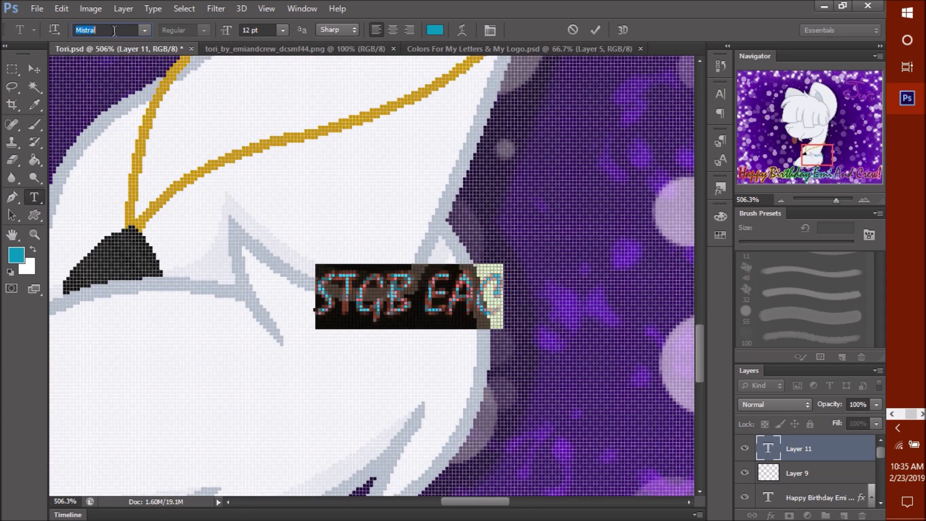
{"action": "type", "text": "Something Strange"}
Colour the letters EAC purple and commit the text
{"action": "left_click_drag", "start_coordinate": [482, 294], "coordinate": [416, 295]}
{"action": "left_click", "coordinate": [434, 30]}
{"action": "left_click", "coordinate": [735, 305]}
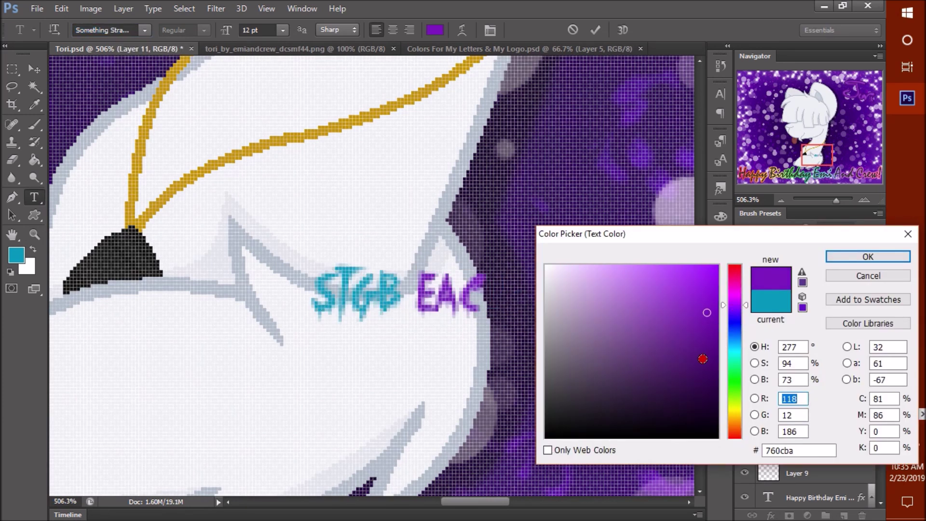
{"action": "key", "text": "Return"}
{"action": "left_click", "coordinate": [595, 29]}
{"action": "scroll", "coordinate": [309, 270], "scroll_direction": "down", "scroll_amount": 2}
Enlarge and tilt the lettering across the chest, then warp it into a slight Arc
{"action": "key", "text": "ctrl+t"}
{"action": "left_click_drag", "start_coordinate": [366, 273], "coordinate": [434, 272]}
{"action": "left_click_drag", "start_coordinate": [347, 289], "coordinate": [349, 305]}
{"action": "left_click_drag", "start_coordinate": [351, 251], "coordinate": [352, 242]}
{"action": "left_click_drag", "start_coordinate": [456, 263], "coordinate": [434, 280]}
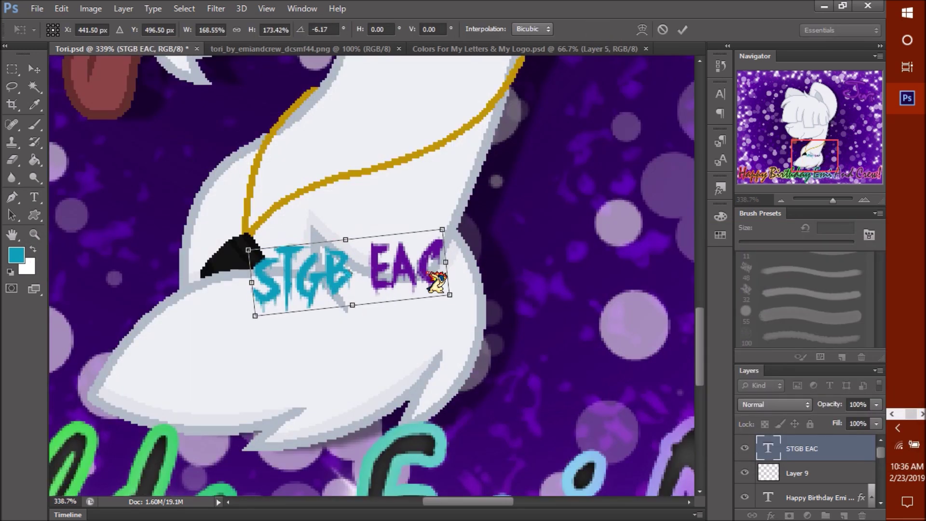
{"action": "left_click", "coordinate": [642, 30]}
{"action": "left_click", "coordinate": [135, 29]}
{"action": "left_click", "coordinate": [111, 53]}
{"action": "left_click_drag", "start_coordinate": [344, 193], "coordinate": [337, 244]}
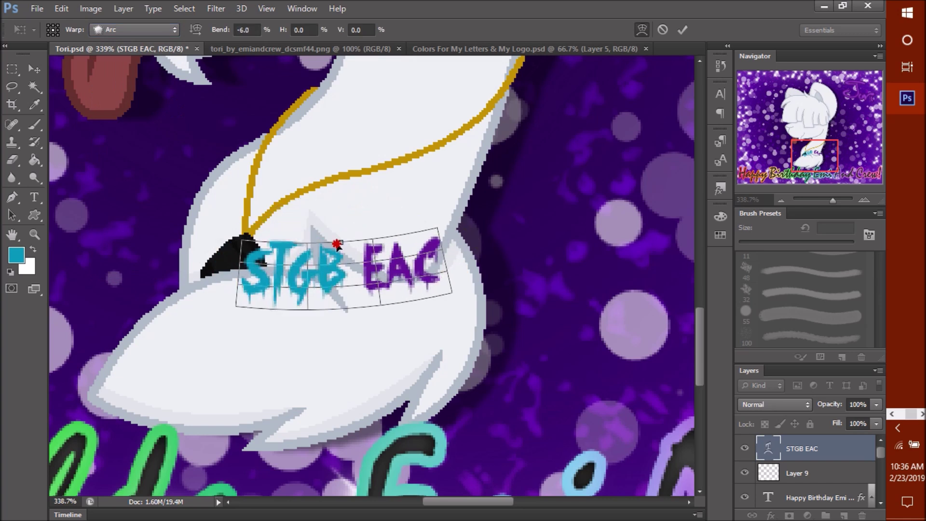
{"action": "key", "text": "Return"}
Fade the STGB EAC lettering to about 19% opacity
{"action": "key", "text": "z"}
{"action": "left_click", "coordinate": [876, 404]}
{"action": "left_click_drag", "start_coordinate": [876, 419], "coordinate": [820, 436]}
{"action": "left_click_drag", "start_coordinate": [117, 275], "coordinate": [385, 285]}
{"action": "scroll", "coordinate": [386, 286], "scroll_direction": "up", "scroll_amount": 3}
{"action": "key", "text": "t"}
{"action": "left_click", "coordinate": [264, 234]}
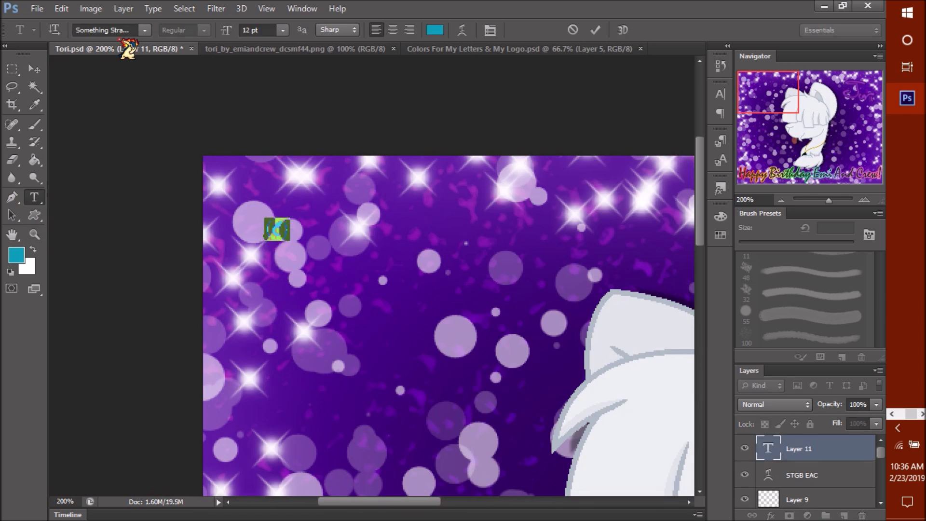
Write the credit text at 24 pt, referring to the DeviantArt page
{"action": "left_click", "coordinate": [283, 30]}
{"action": "left_click", "coordinate": [262, 188]}
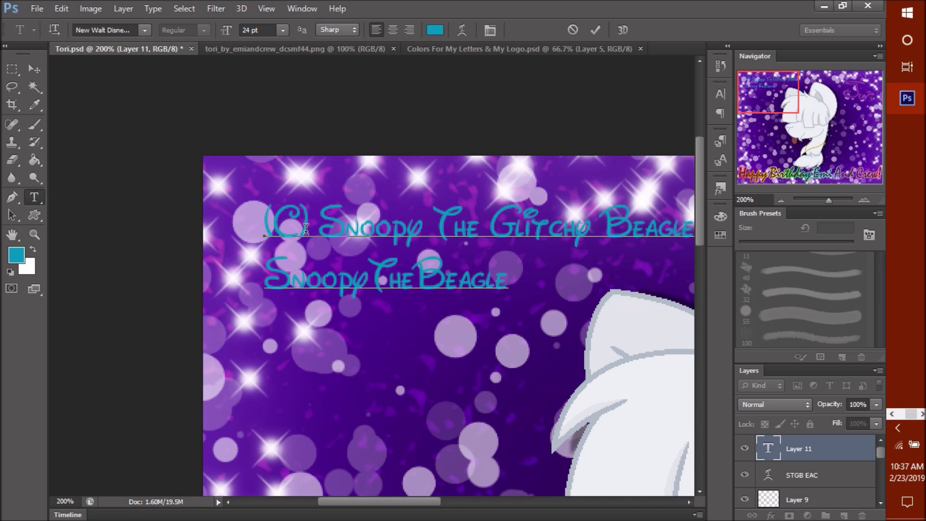
{"action": "left_click_drag", "start_coordinate": [351, 501], "coordinate": [378, 501]}
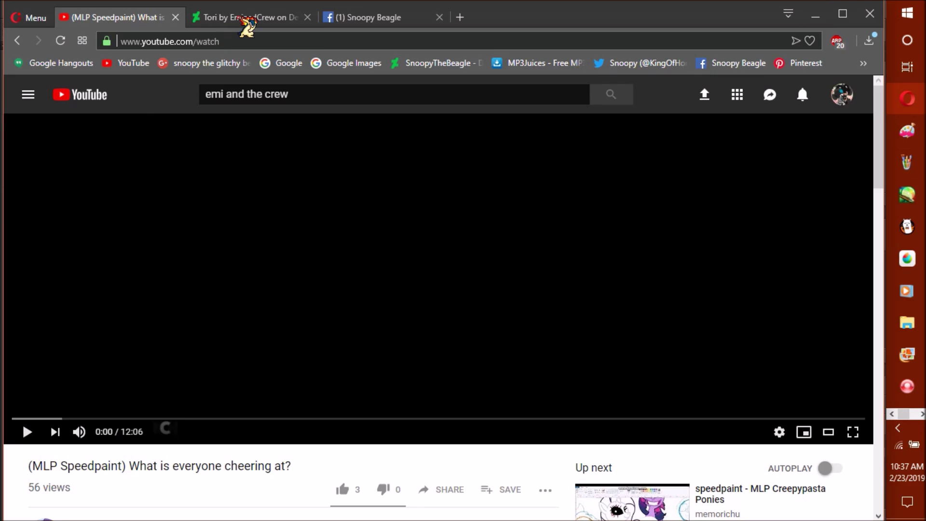
{"action": "left_click", "coordinate": [247, 19]}
{"action": "scroll", "coordinate": [620, 196], "scroll_direction": "down", "scroll_amount": 3}
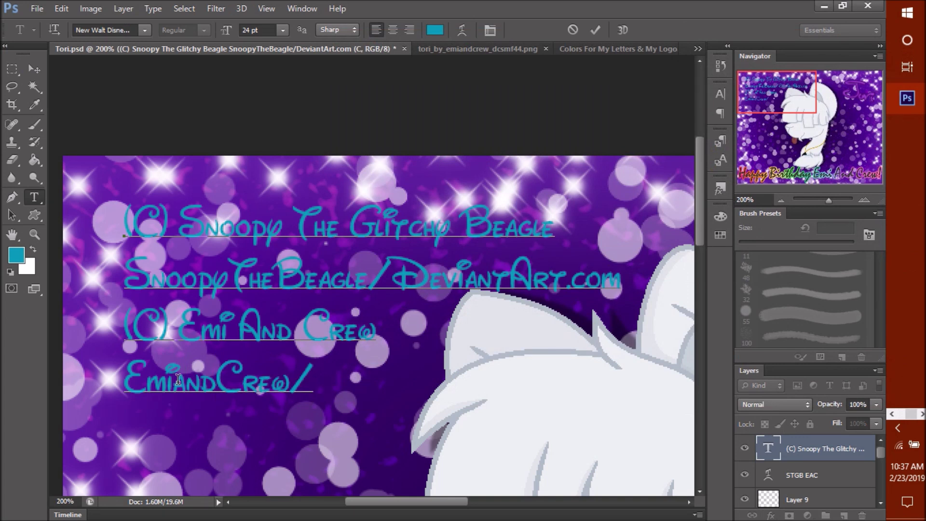
Colour the credit text red and commit it
{"action": "left_click", "coordinate": [611, 48]}
{"action": "left_click", "coordinate": [182, 49]}
{"action": "left_click", "coordinate": [17, 255]}
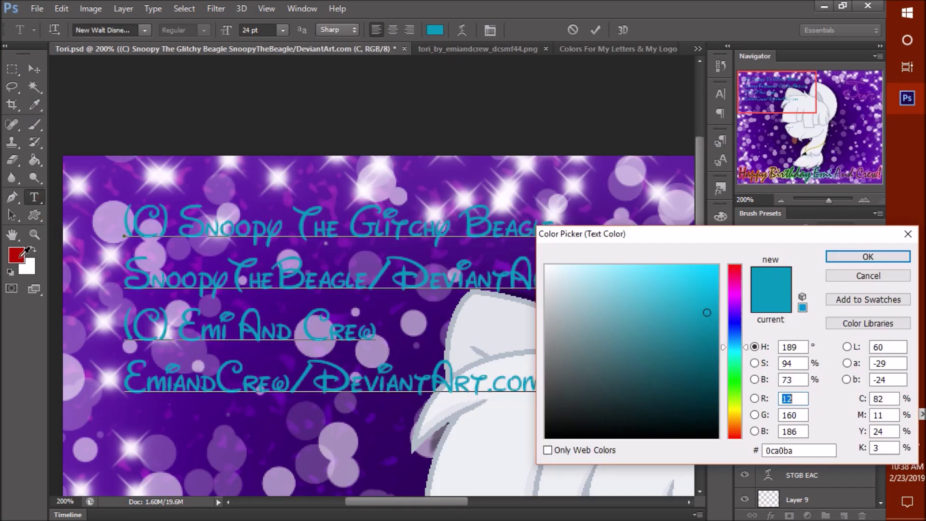
{"action": "key", "text": "Return"}
{"action": "left_click", "coordinate": [594, 30]}
{"action": "left_click_drag", "start_coordinate": [432, 501], "coordinate": [412, 504]}
Scale the credits into the top-left corner and fade them to about 29% opacity
{"action": "key", "text": "ctrl+t"}
{"action": "left_click_drag", "start_coordinate": [224, 190], "coordinate": [321, 242]}
{"action": "left_click_drag", "start_coordinate": [412, 241], "coordinate": [277, 240]}
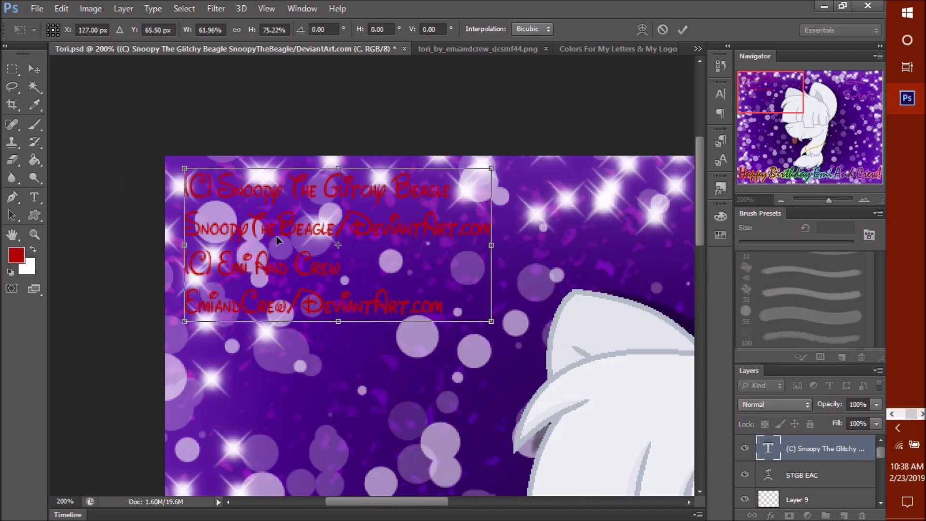
{"action": "key", "text": "Left"}
{"action": "key", "text": "Left"}
{"action": "key", "text": "Left"}
{"action": "key", "text": "Up"}
{"action": "key", "text": "Up"}
{"action": "key", "text": "Up"}
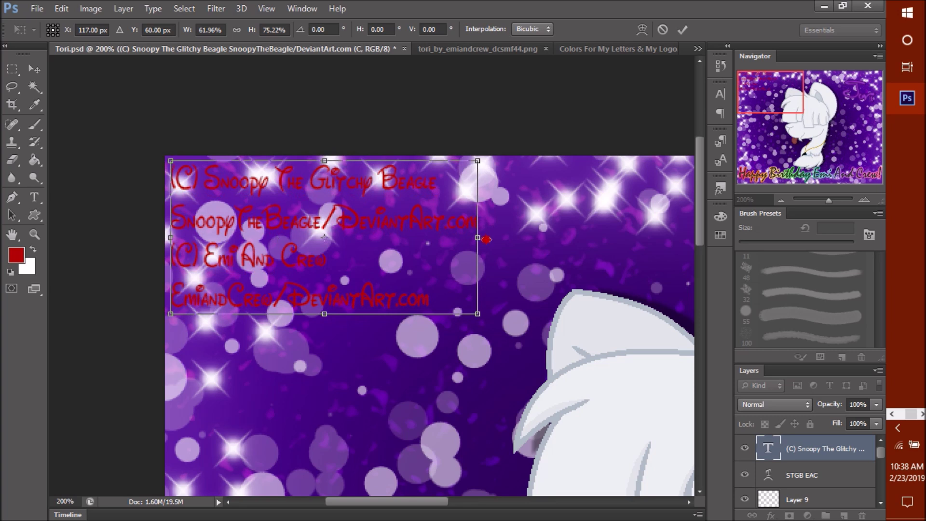
{"action": "left_click_drag", "start_coordinate": [486, 239], "coordinate": [553, 239]}
{"action": "left_click_drag", "start_coordinate": [361, 314], "coordinate": [360, 318]}
{"action": "left_click_drag", "start_coordinate": [875, 418], "coordinate": [825, 419]}
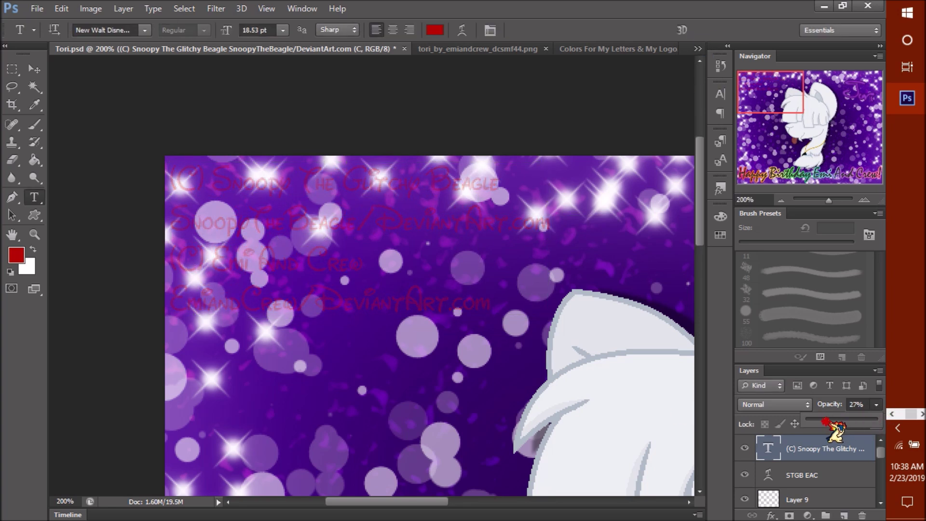
{"action": "left_click_drag", "start_coordinate": [771, 91], "coordinate": [822, 131]}
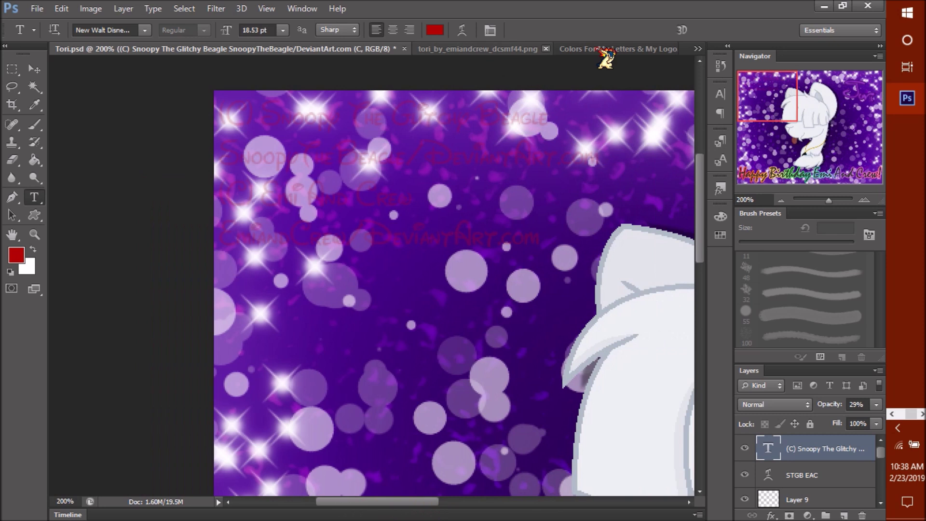
Copy the rainbow mustache logo into the Tori picture and shrink it
{"action": "left_click", "coordinate": [603, 48]}
{"action": "key", "text": "ctrl+c"}
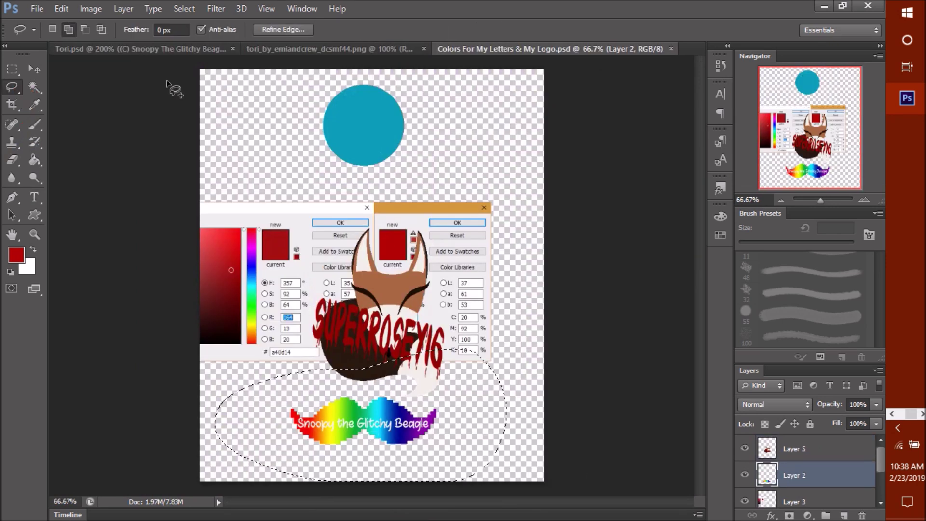
{"action": "key", "text": "ctrl+Tab"}
{"action": "key", "text": "ctrl+v"}
{"action": "key", "text": "ctrl+t"}
{"action": "mouse_move", "coordinate": [646, 345]}
{"action": "left_mouse_down"}
{"action": "mouse_move", "coordinate": [474, 318]}
{"action": "mouse_move", "coordinate": [455, 291]}
{"action": "left_mouse_up"}
Fade the pasted logo to 17% opacity and view the whole picture
{"action": "key", "text": "Return"}
{"action": "left_click", "coordinate": [875, 404]}
{"action": "left_click_drag", "start_coordinate": [876, 419], "coordinate": [815, 419]}
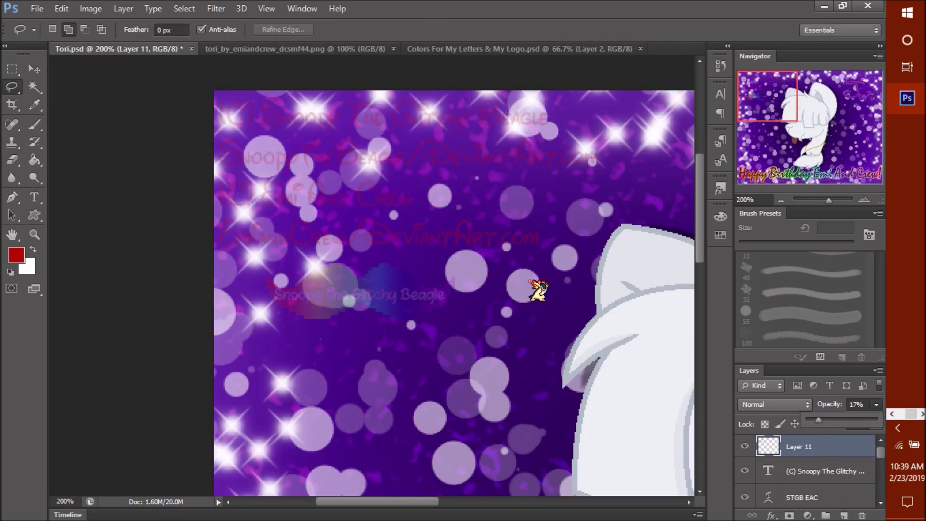
{"action": "key", "text": "v"}
{"action": "left_click_drag", "start_coordinate": [351, 285], "coordinate": [357, 285]}
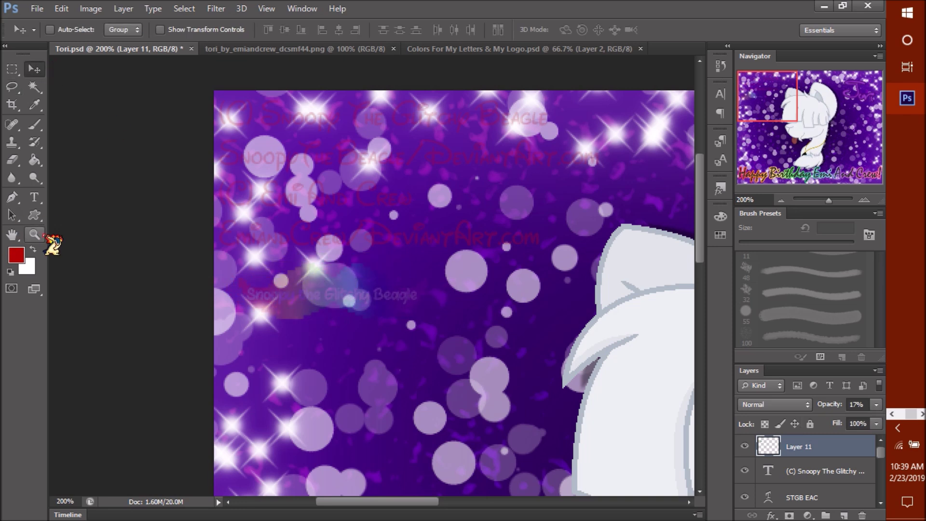
{"action": "left_click", "coordinate": [35, 234]}
{"action": "left_click_drag", "start_coordinate": [166, 222], "coordinate": [135, 60]}
Save the picture as Tori.png in the Random Drawings I Made folder
{"action": "left_click", "coordinate": [37, 9]}
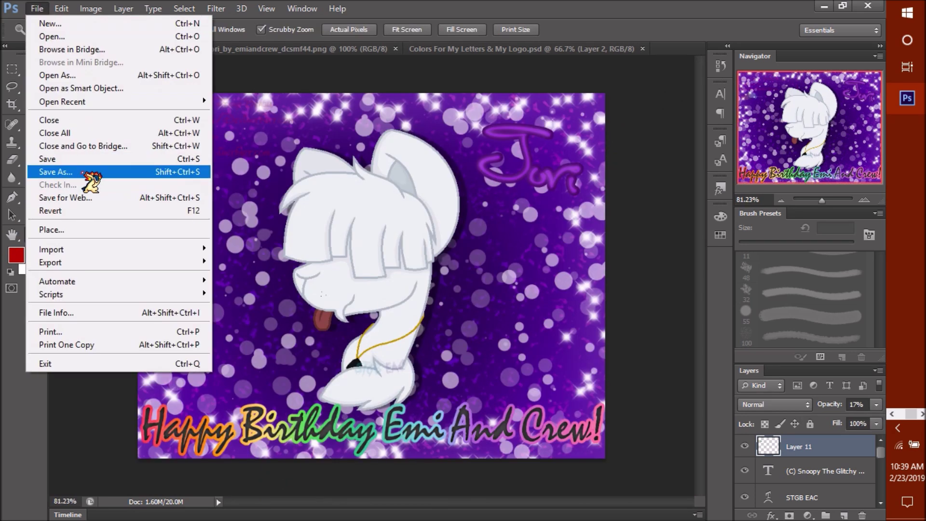
{"action": "left_click", "coordinate": [53, 179]}
{"action": "left_click", "coordinate": [297, 33]}
{"action": "left_click", "coordinate": [338, 334]}
{"action": "left_click", "coordinate": [262, 288]}
{"action": "scroll", "coordinate": [385, 193], "scroll_direction": "down", "scroll_amount": 10}
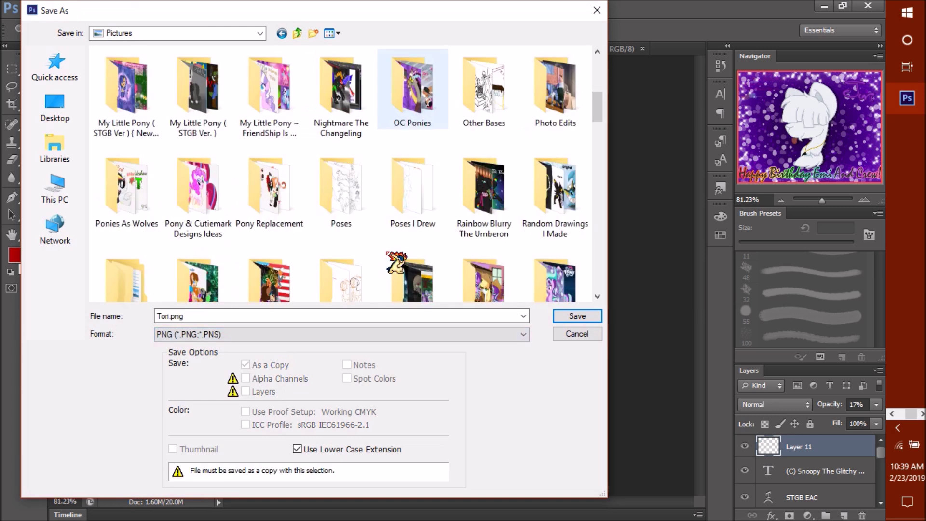
{"action": "scroll", "coordinate": [482, 193], "scroll_direction": "down", "scroll_amount": 5}
{"action": "left_click", "coordinate": [597, 52]}
{"action": "double_click", "coordinate": [554, 87]}
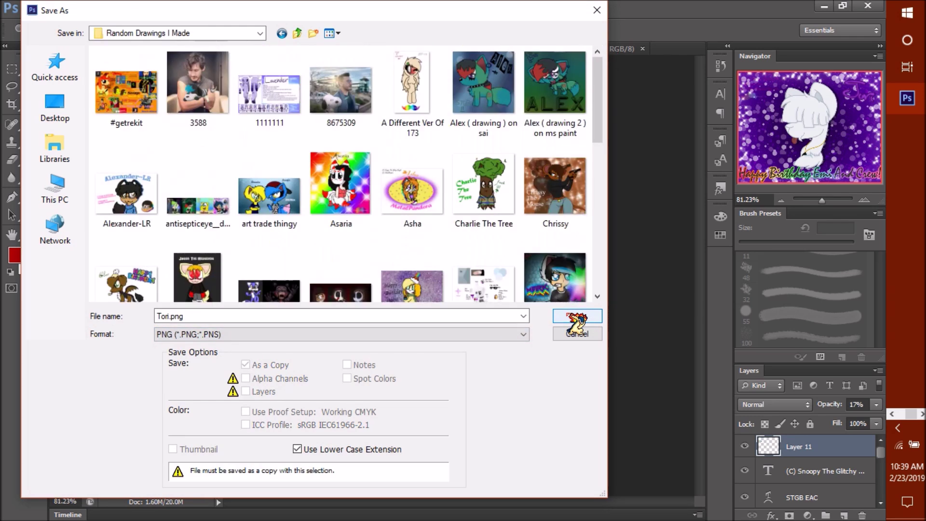
{"action": "left_click", "coordinate": [577, 316]}
{"action": "left_click", "coordinate": [483, 157]}
Check the saved Tori image in Explorer's Random Drawings I Made folder
{"action": "key", "text": "alt+Tab"}
{"action": "left_click", "coordinate": [220, 307]}
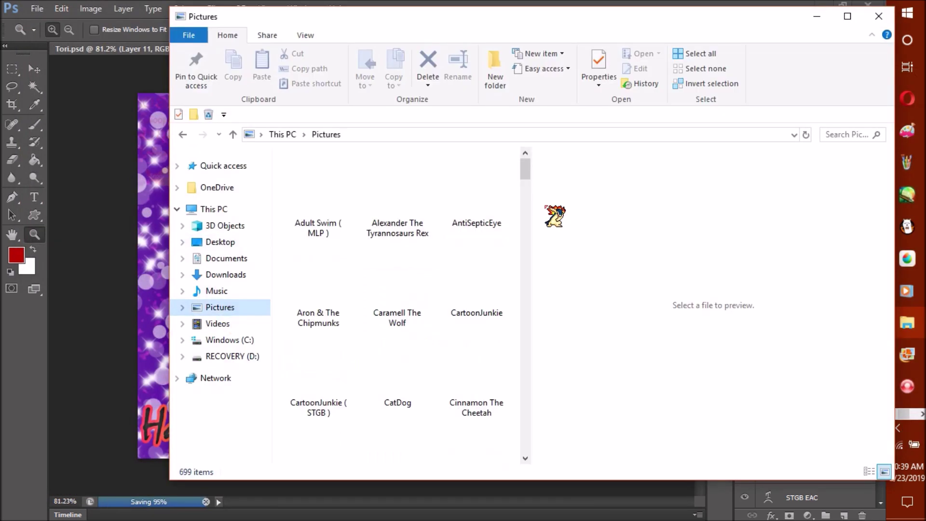
{"action": "scroll", "coordinate": [516, 308], "scroll_direction": "down", "scroll_amount": 5}
{"action": "scroll", "coordinate": [506, 309], "scroll_direction": "down", "scroll_amount": 10}
{"action": "double_click", "coordinate": [396, 292]}
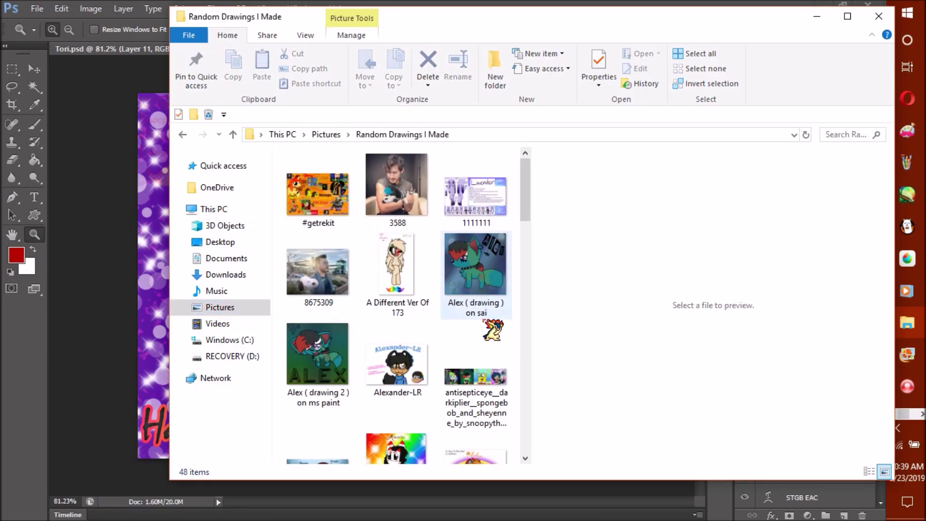
{"action": "scroll", "coordinate": [400, 309], "scroll_direction": "down", "scroll_amount": 10}
{"action": "left_click", "coordinate": [396, 337]}
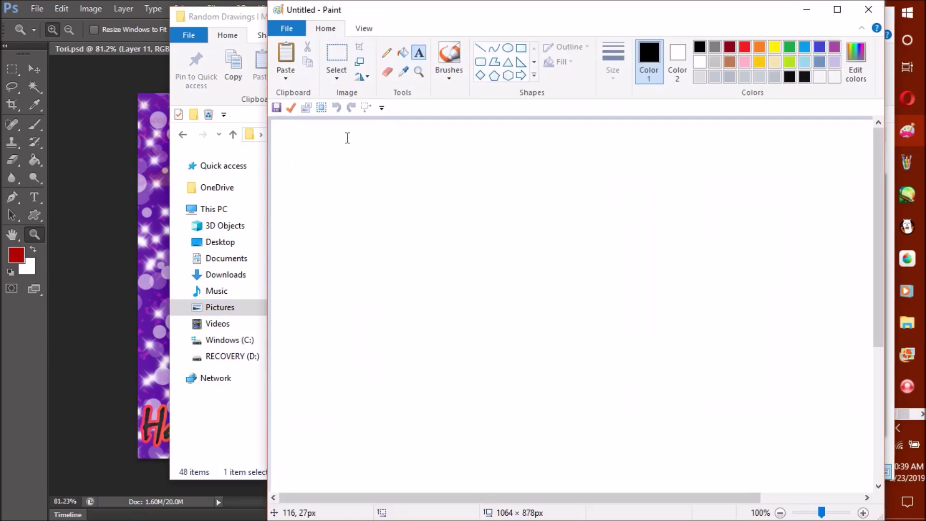
{"action": "type", "text": "Do"}
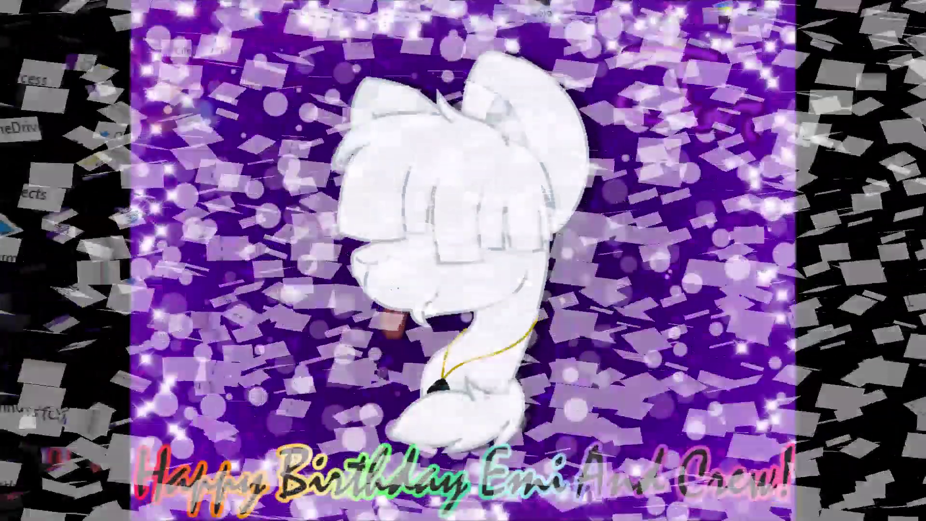